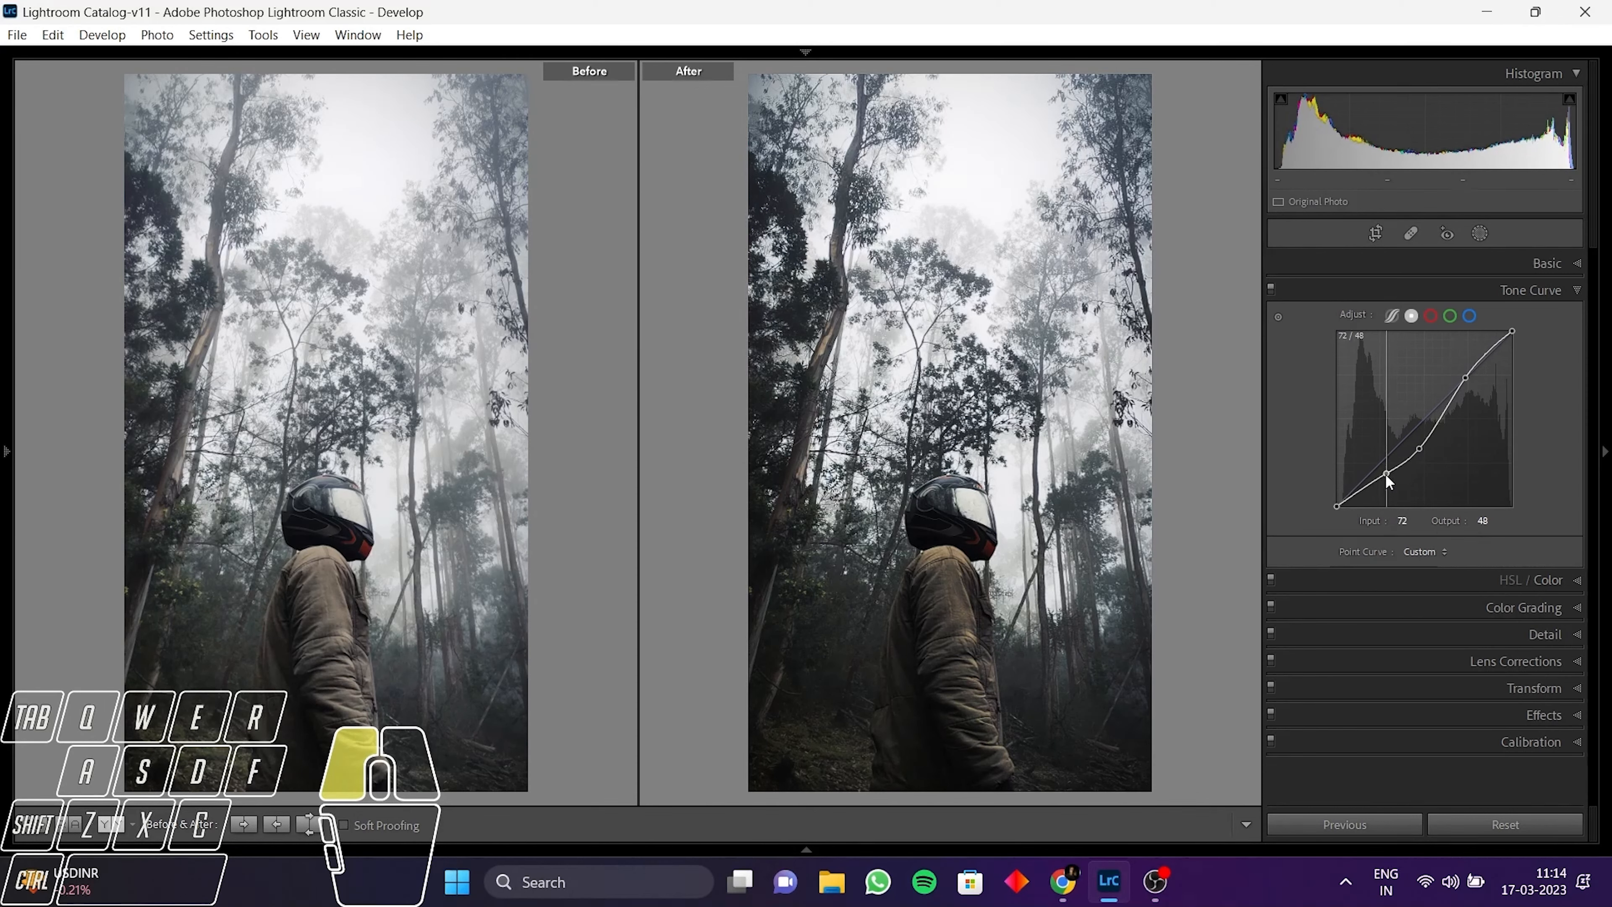
# Step: Switch the before/after comparison to a left/right split and inspect the rider's jacket up close
pyautogui.click(1053, 572)
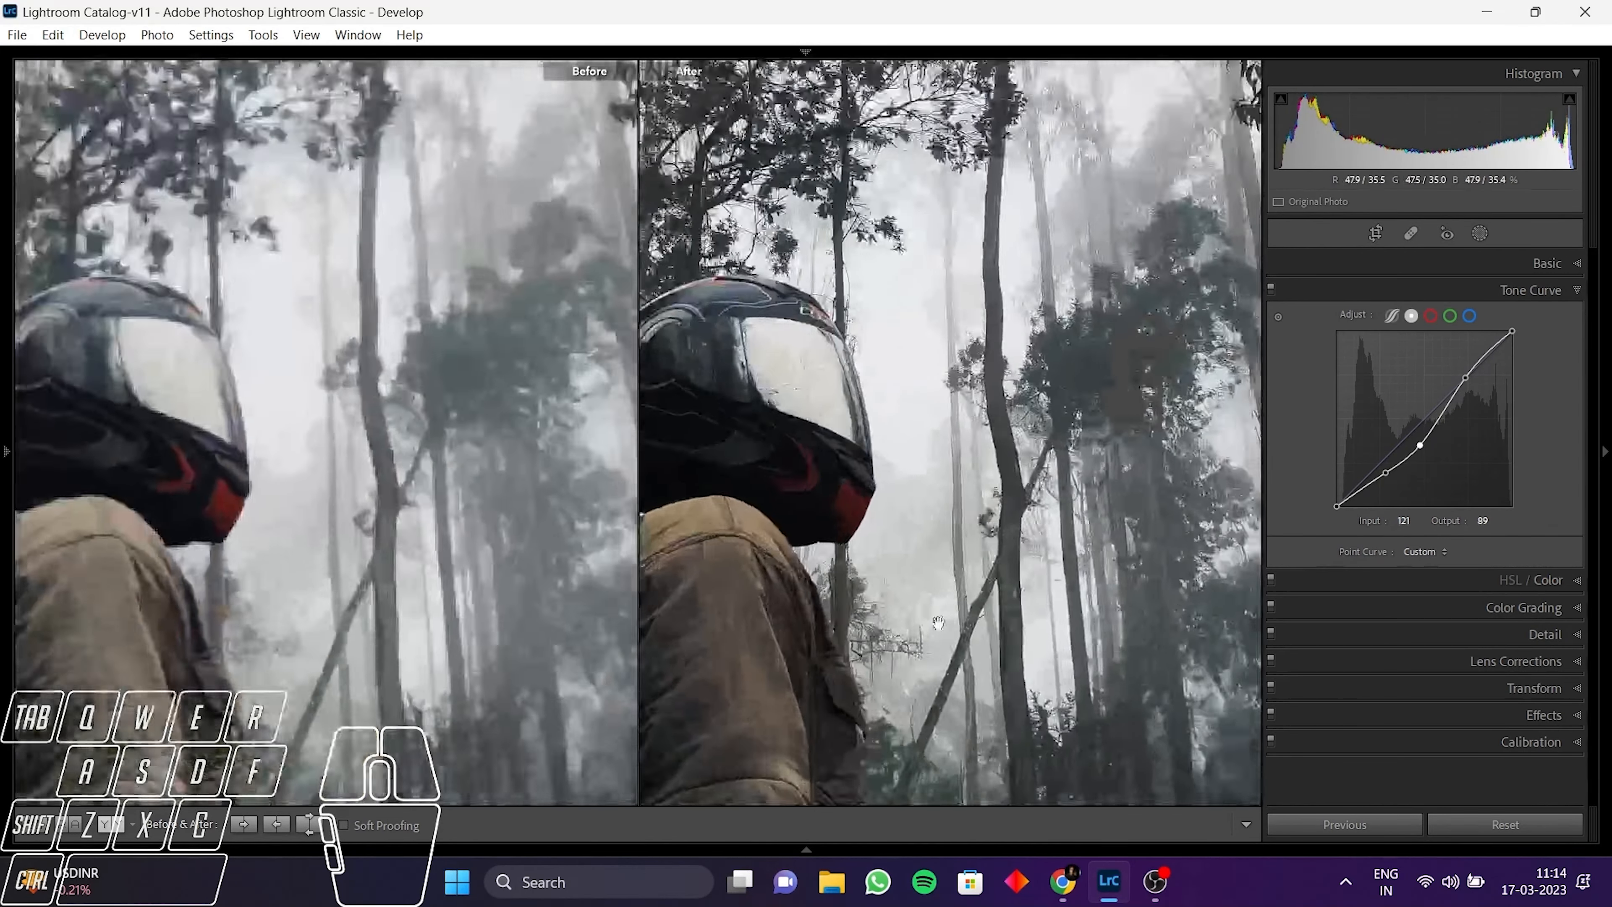
pyautogui.moveTo(935, 620); pyautogui.dragTo(857, 521)
pyautogui.click(114, 825)
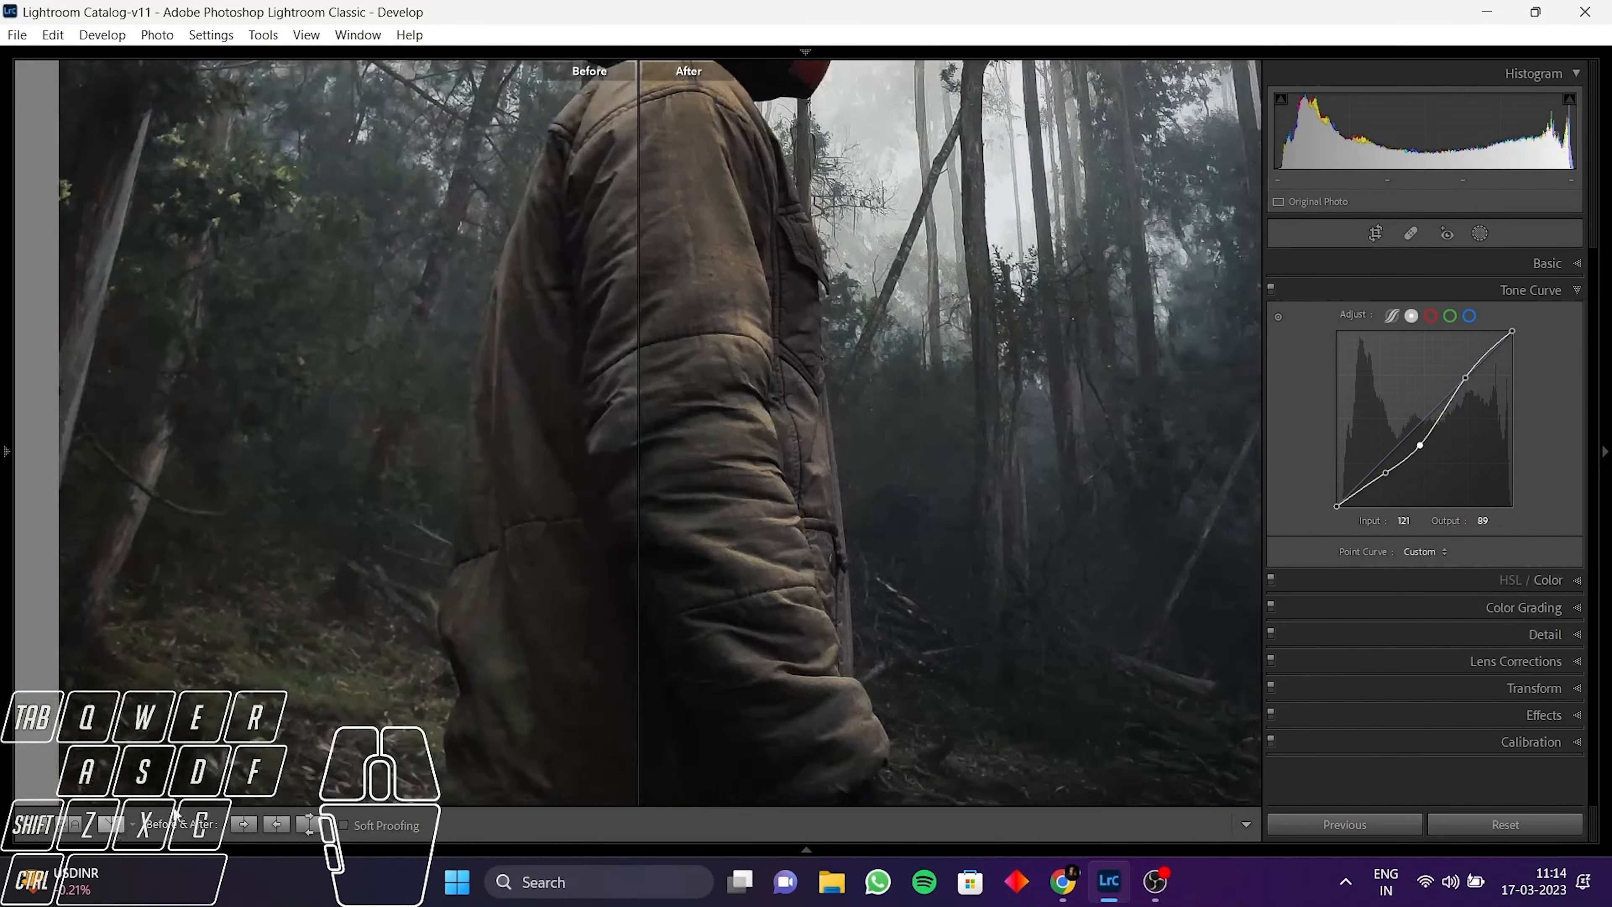
pyautogui.moveTo(815, 591); pyautogui.dragTo(886, 903)
# Step: Lower the highlight point of the RGB tone curve to input 195, output 164
pyautogui.moveTo(1465, 379); pyautogui.dragTo(1471, 391)
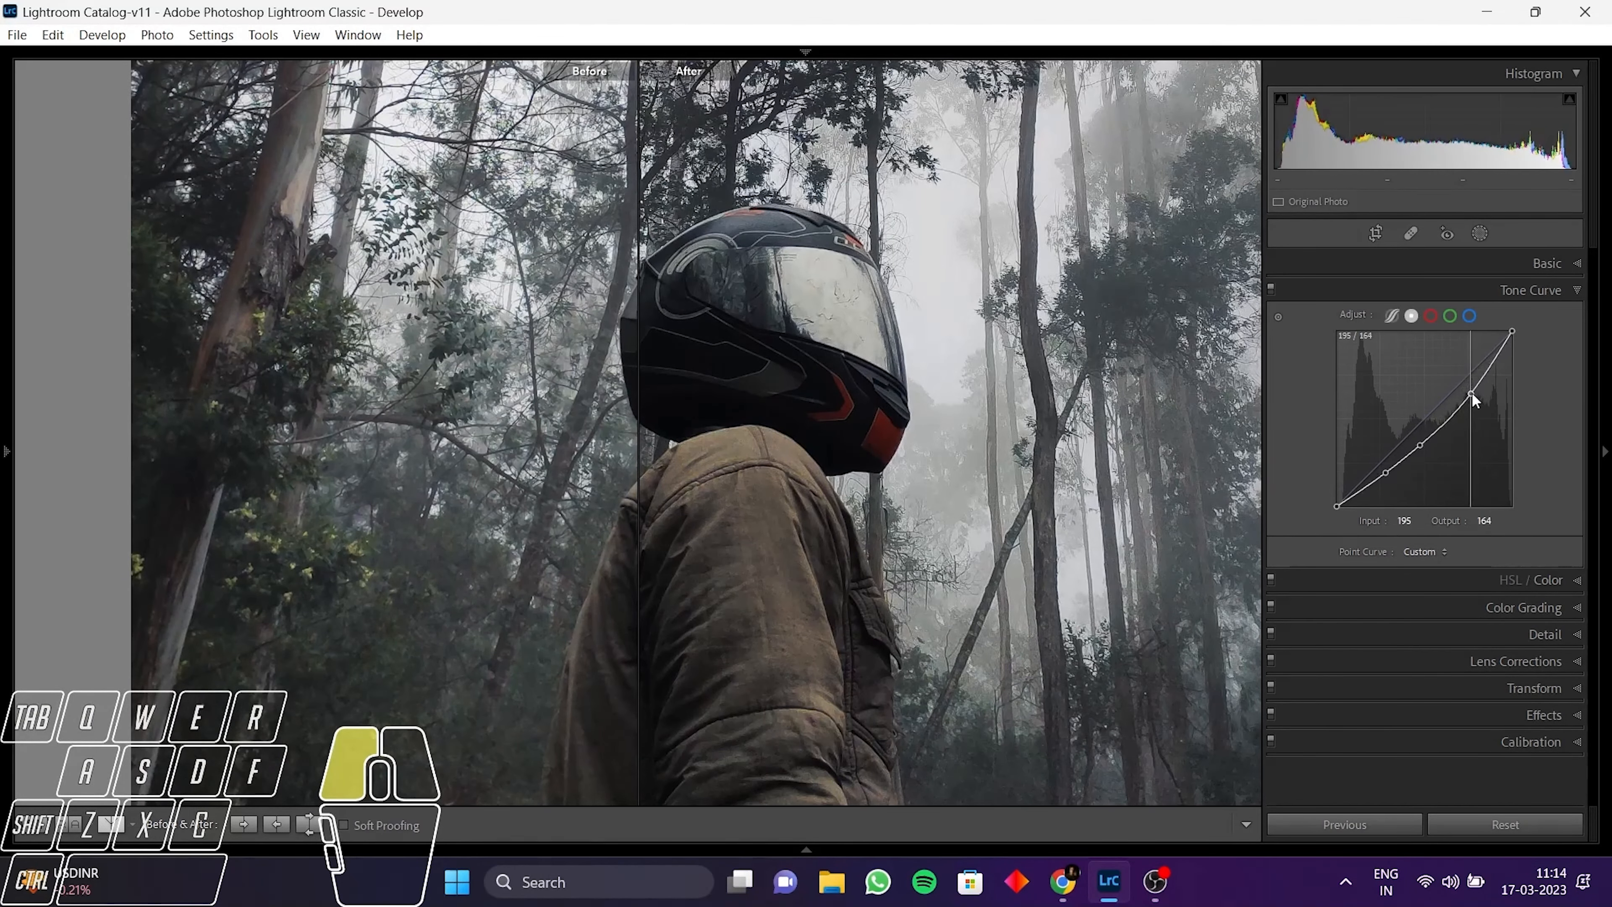
pyautogui.click(716, 207)
pyautogui.moveTo(716, 207); pyautogui.dragTo(804, 377)
# Step: Switch the tone curve to the Blue channel and show only the edited photo instead of the comparison
pyautogui.click(1459, 313)
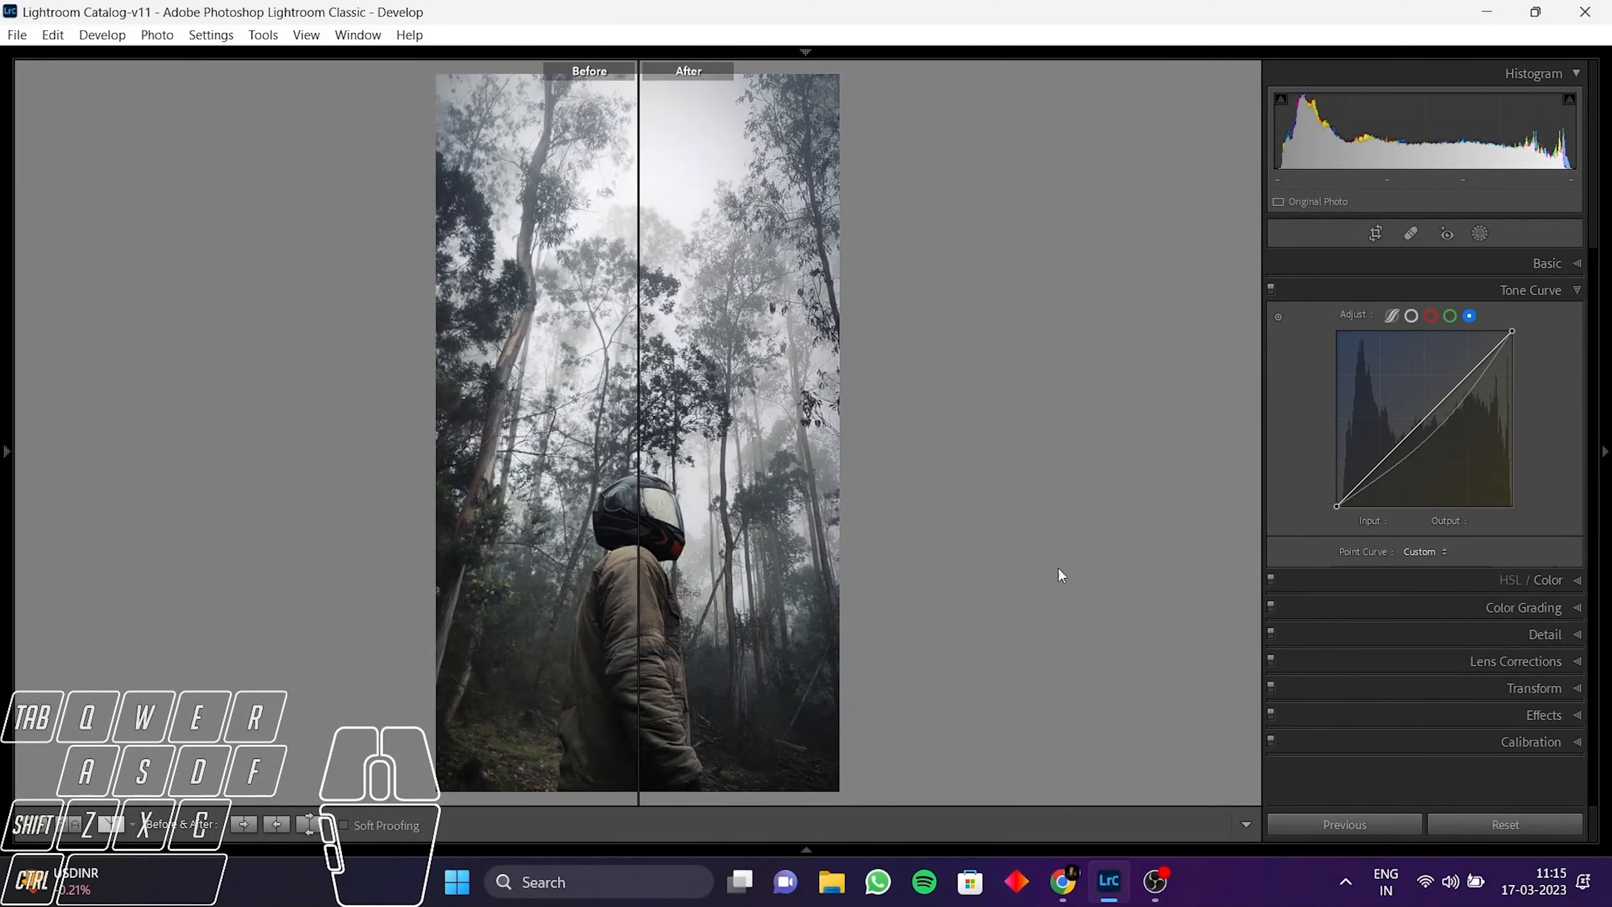
pyautogui.press('d')
pyautogui.click(882, 587)
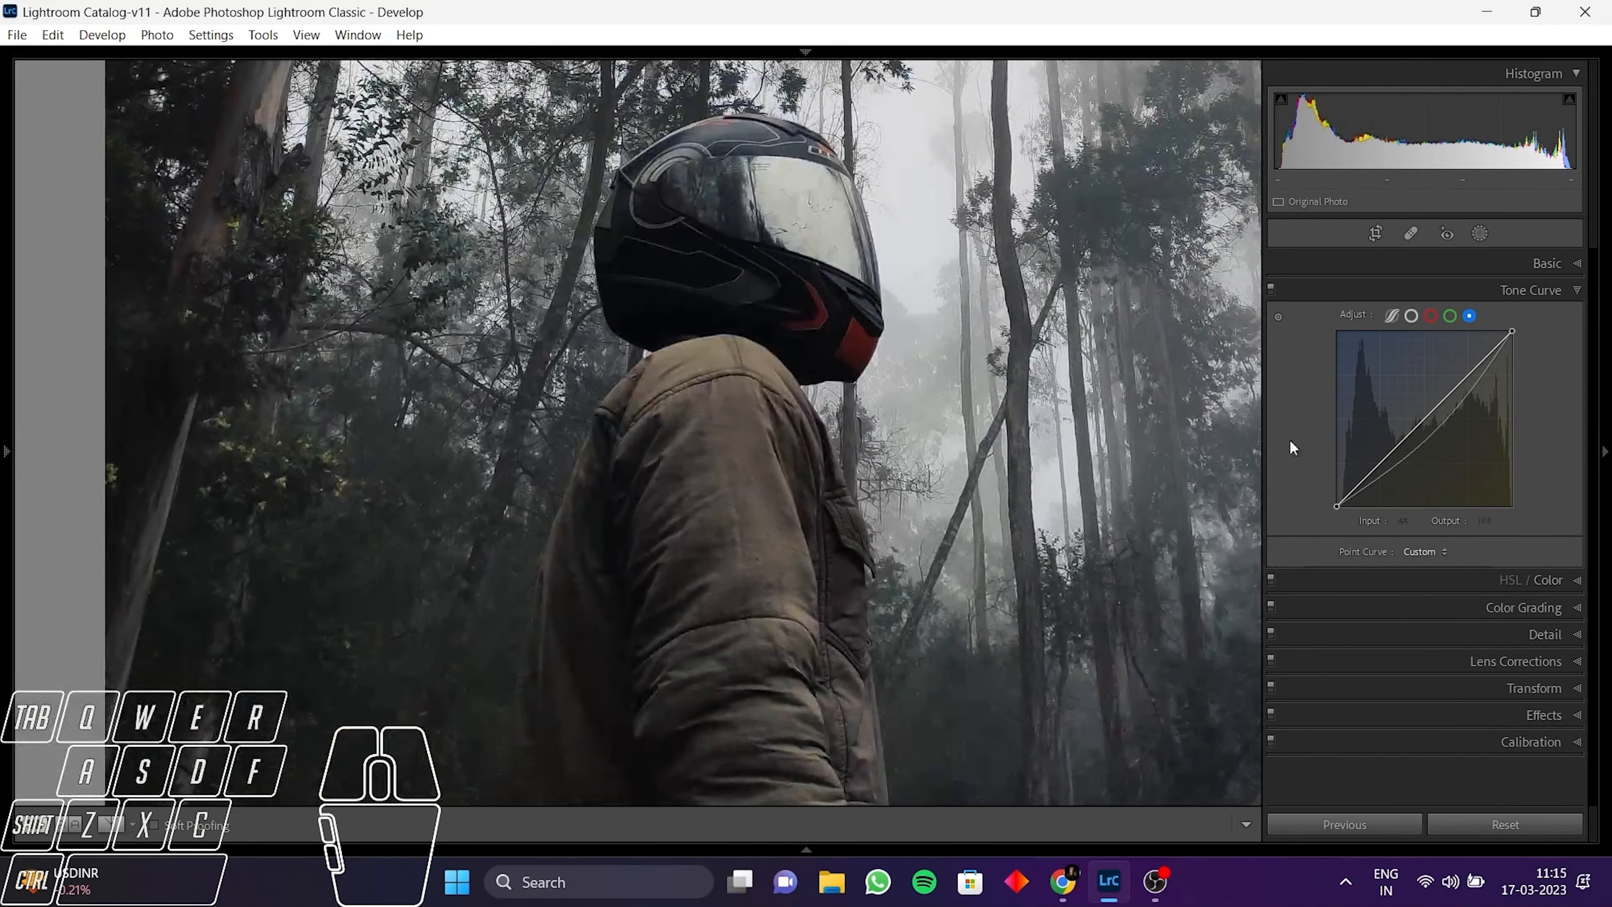
pyautogui.click(631, 456)
# Step: Anchor the blue curve's shadows and its midtones at 113/113, and raise its highlight point to input 187, output 201
pyautogui.moveTo(1457, 387); pyautogui.dragTo(1457, 371)
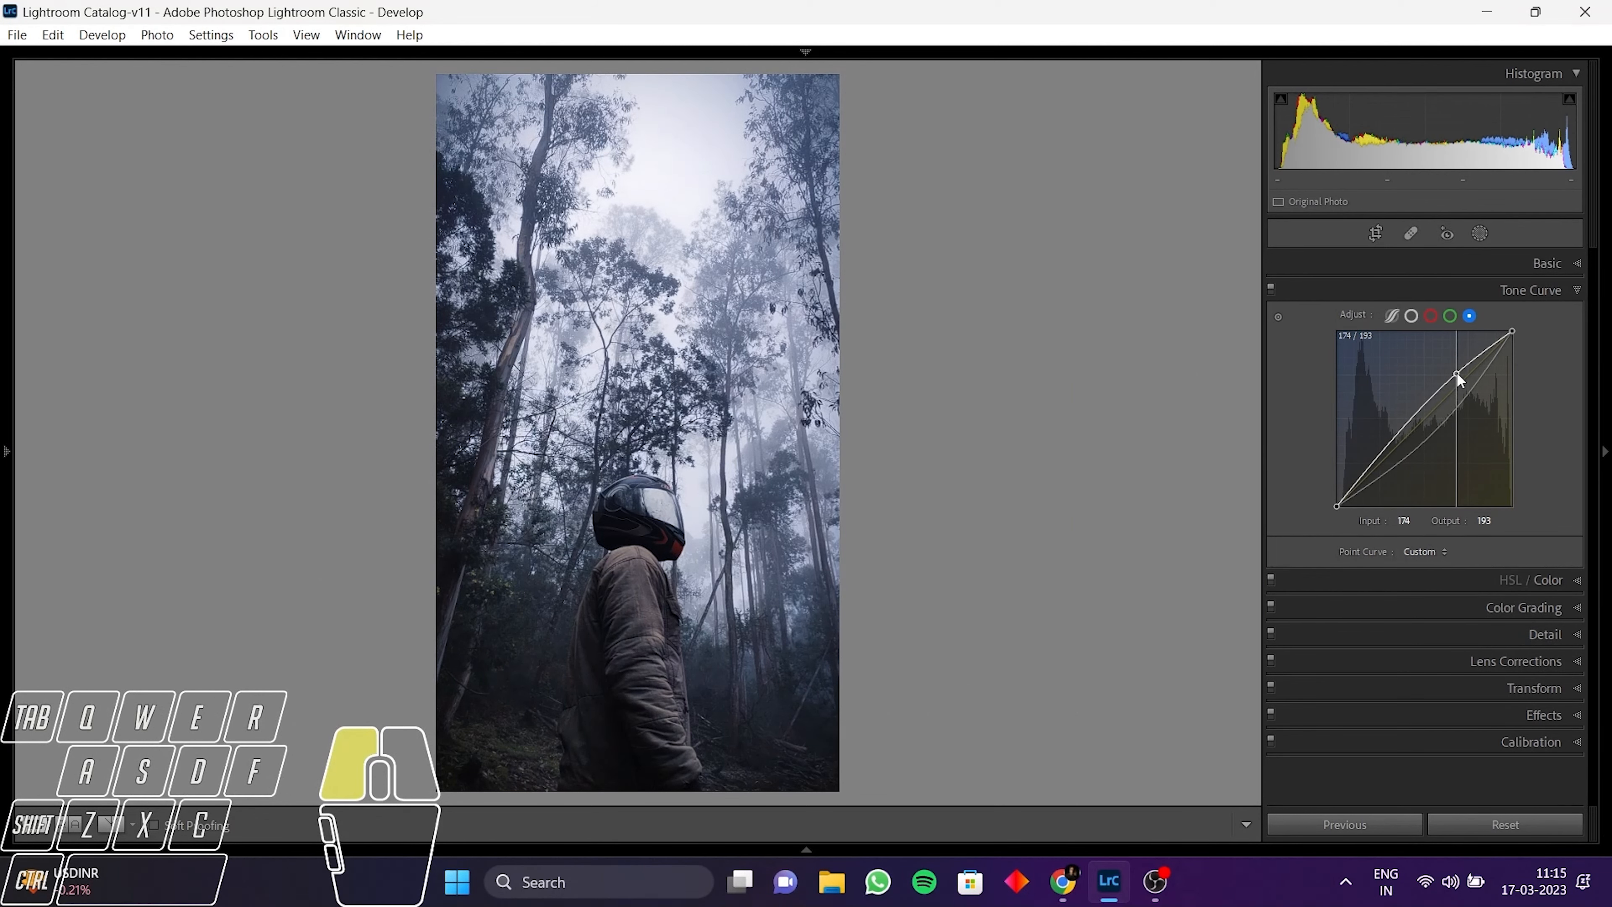
pyautogui.hotkey('ctrl', 'z')
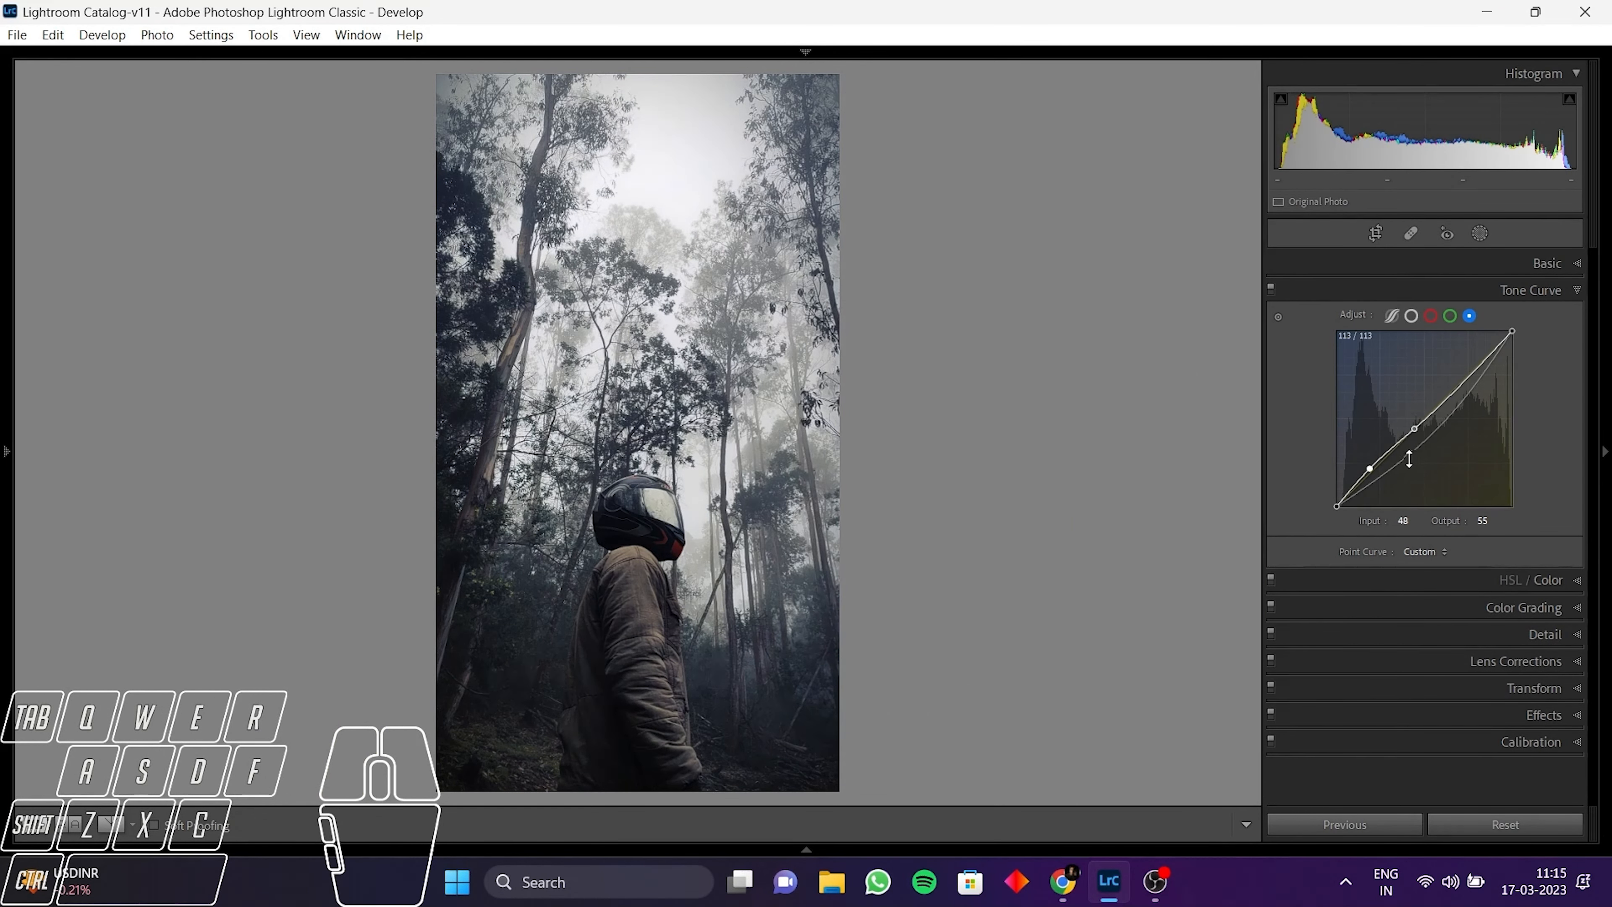
pyautogui.click(1368, 472)
pyautogui.moveTo(1461, 383); pyautogui.dragTo(1466, 369)
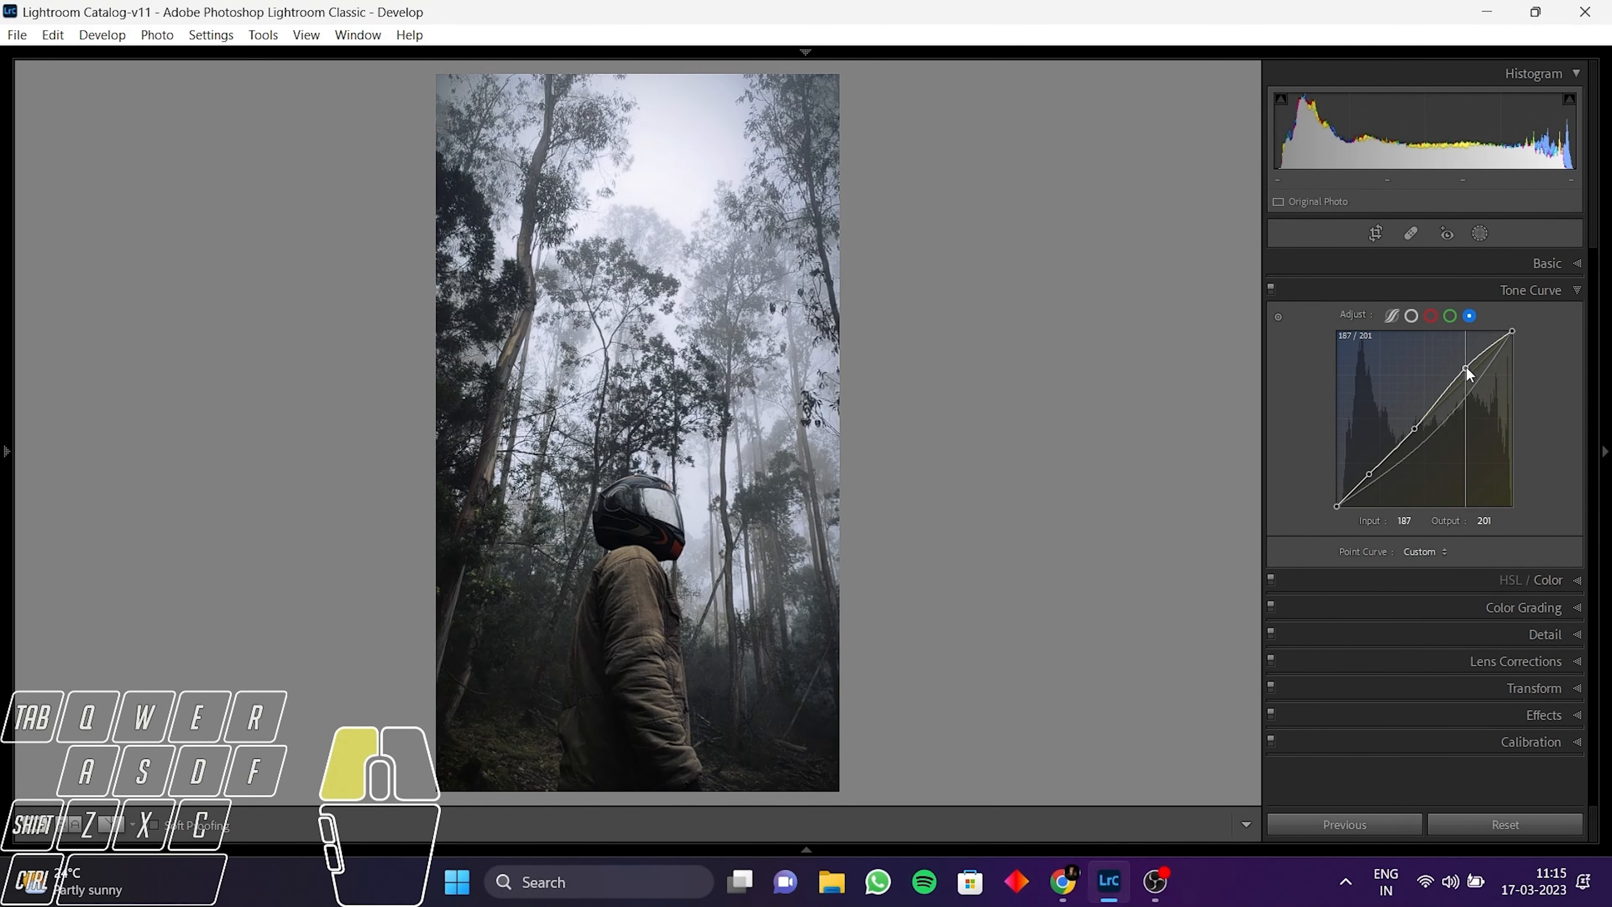
# Step: Show the before and after versions side by side and compare the helmet and jacket up close
pyautogui.click(646, 357)
pyautogui.click(132, 825)
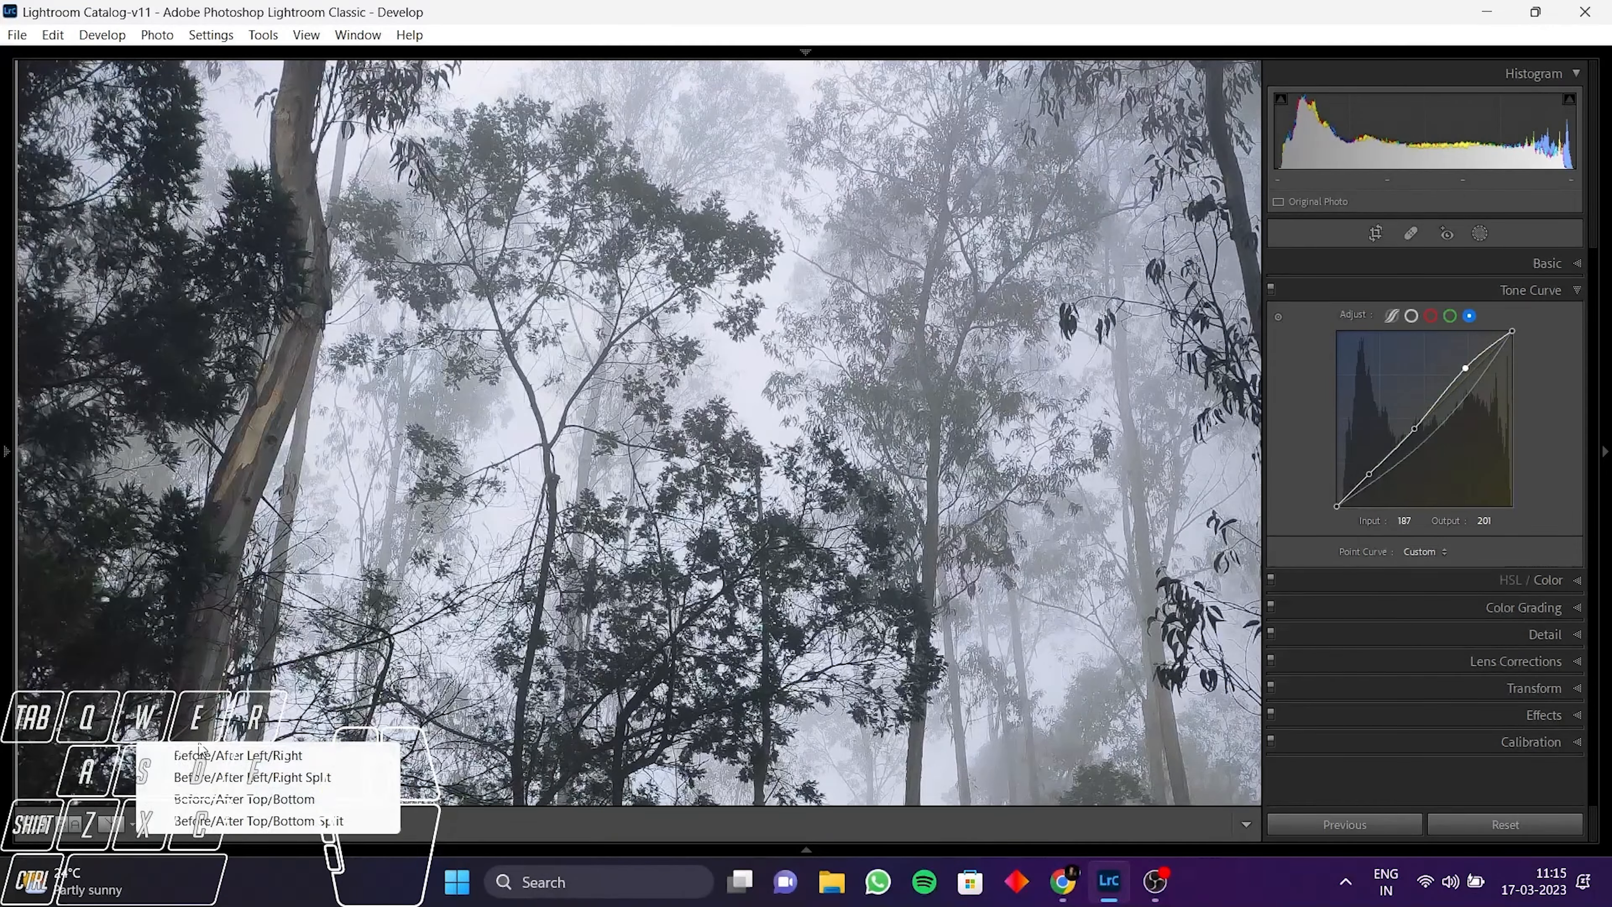
pyautogui.click(201, 753)
pyautogui.click(844, 411)
pyautogui.click(847, 416)
pyautogui.click(850, 422)
pyautogui.click(968, 527)
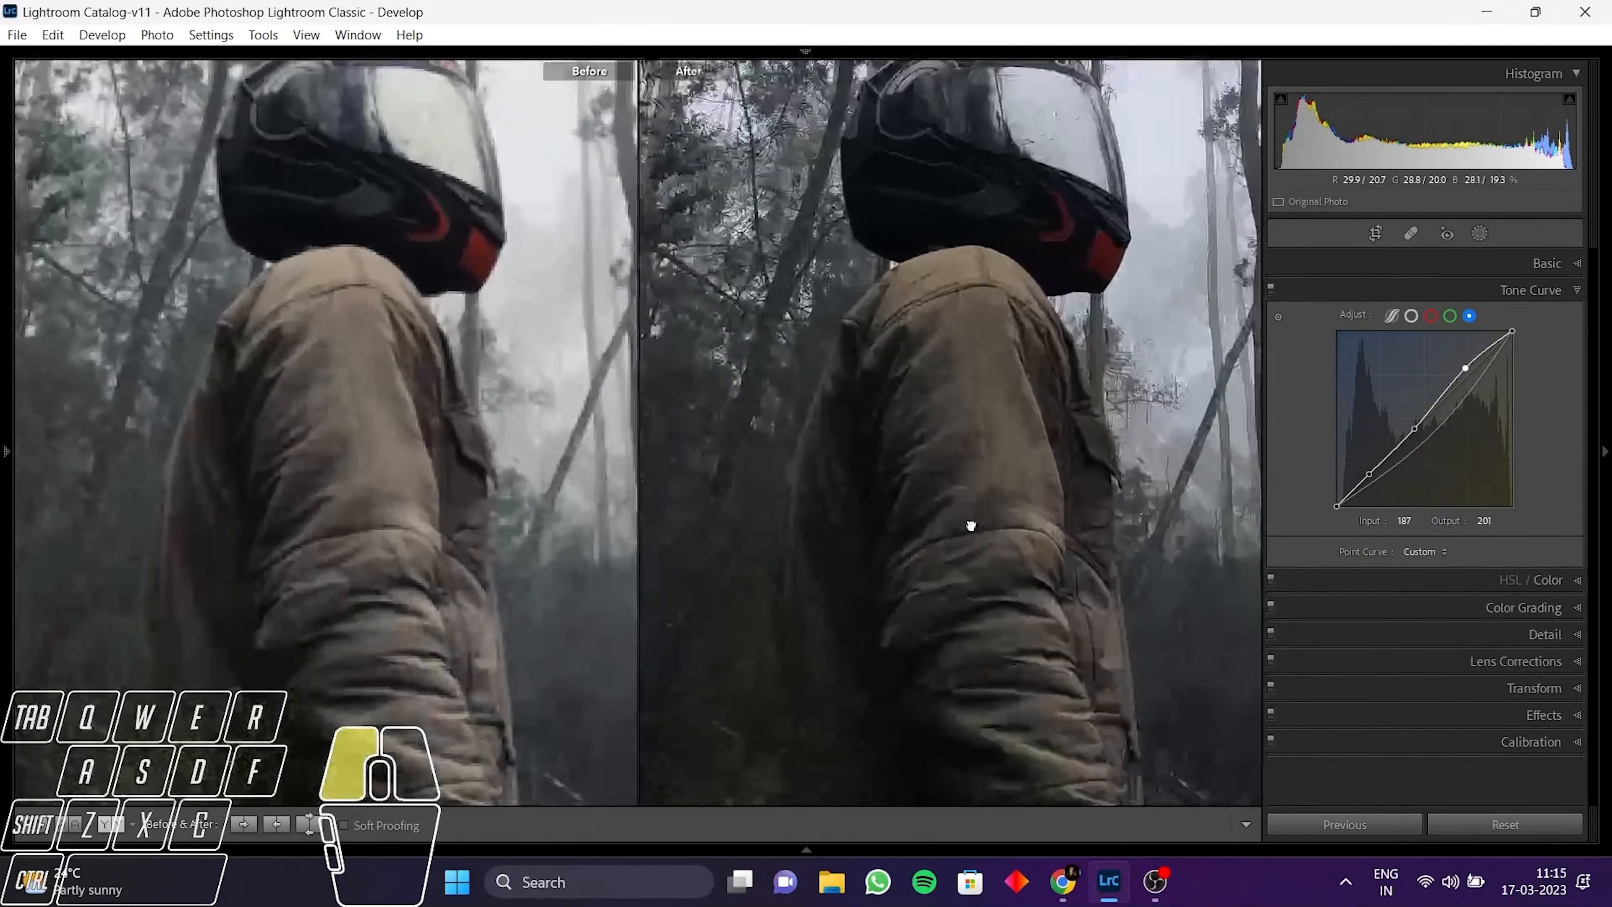
# Step: Lower the blue curve's shadow point to input 41, output 36, and raise its midtone point slightly
pyautogui.moveTo(1368, 468); pyautogui.dragTo(1365, 485)
pyautogui.press('z')
pyautogui.moveTo(894, 648); pyautogui.dragTo(899, 479)
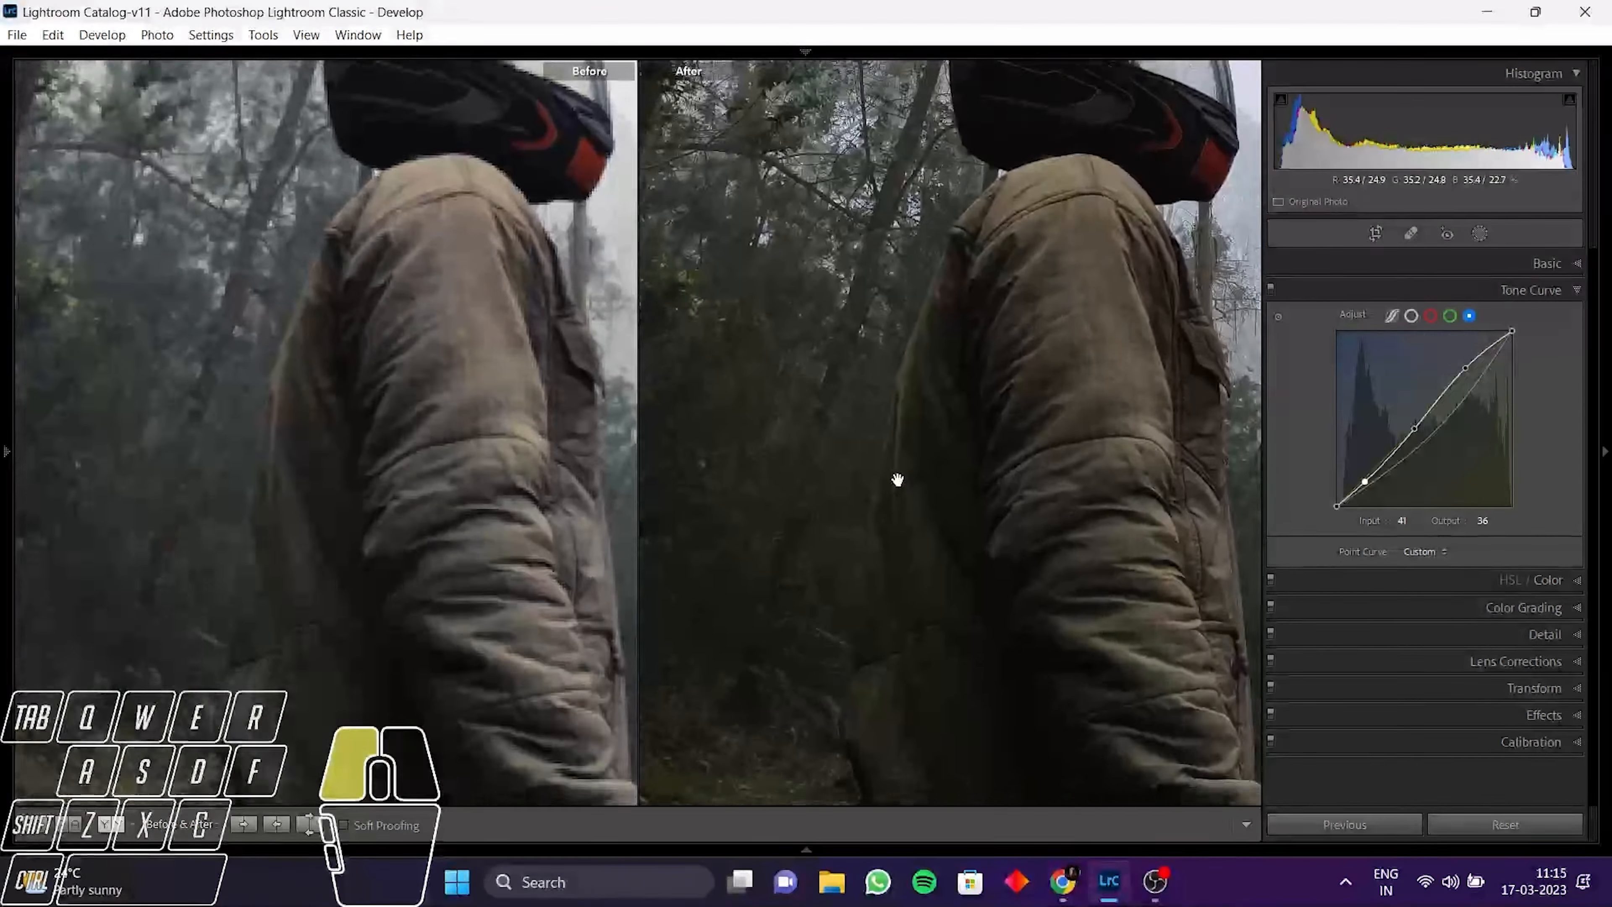
pyautogui.moveTo(999, 421); pyautogui.dragTo(1016, 619)
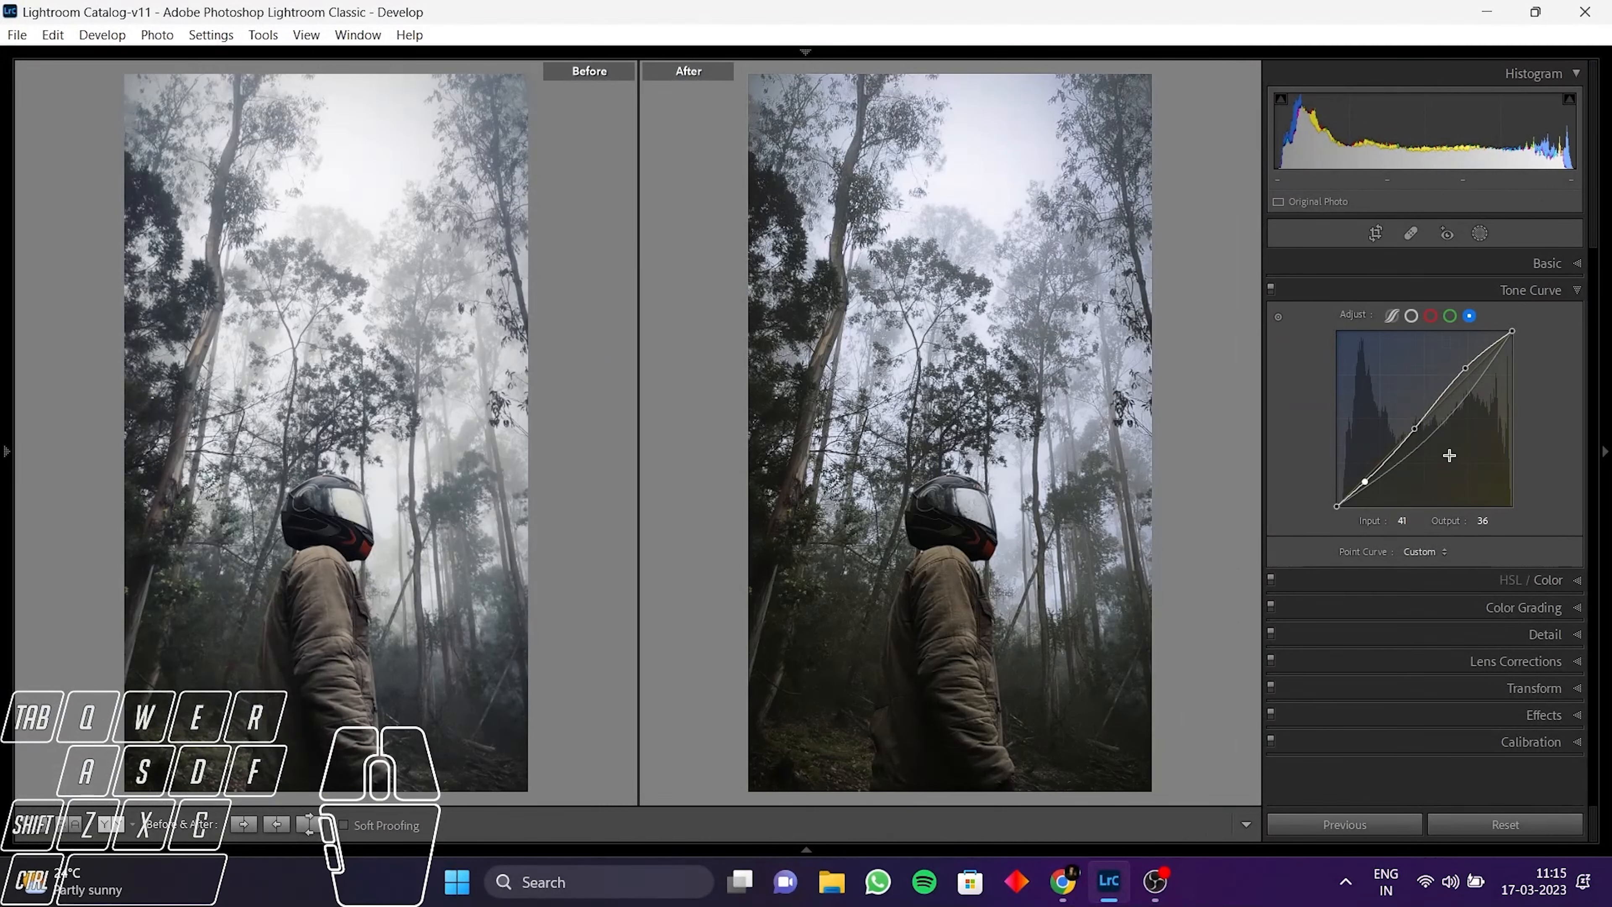
pyautogui.moveTo(1413, 429); pyautogui.dragTo(1421, 419)
pyautogui.moveTo(988, 495)
pyautogui.mouseDown()
pyautogui.moveTo(1010, 467)
pyautogui.moveTo(1009, 483)
pyautogui.mouseUp()
# Step: Set the white balance temperature to +2 in the Basic adjustments
pyautogui.click(1576, 263)
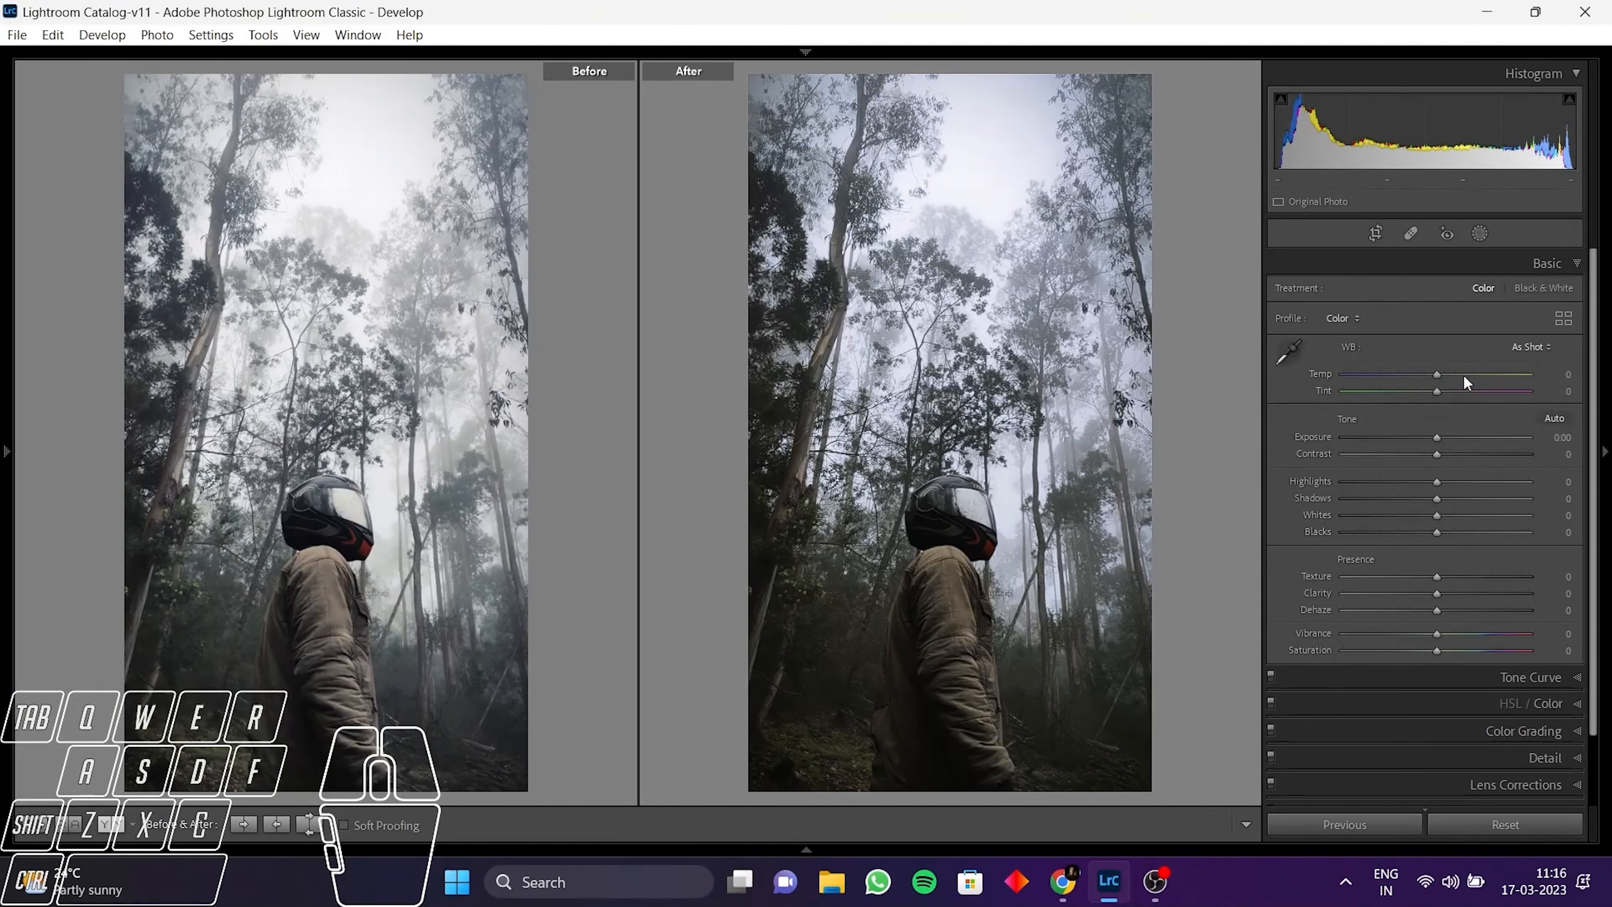
pyautogui.moveTo(1436, 376); pyautogui.dragTo(1441, 377)
pyautogui.moveTo(1105, 511); pyautogui.dragTo(1219, 369)
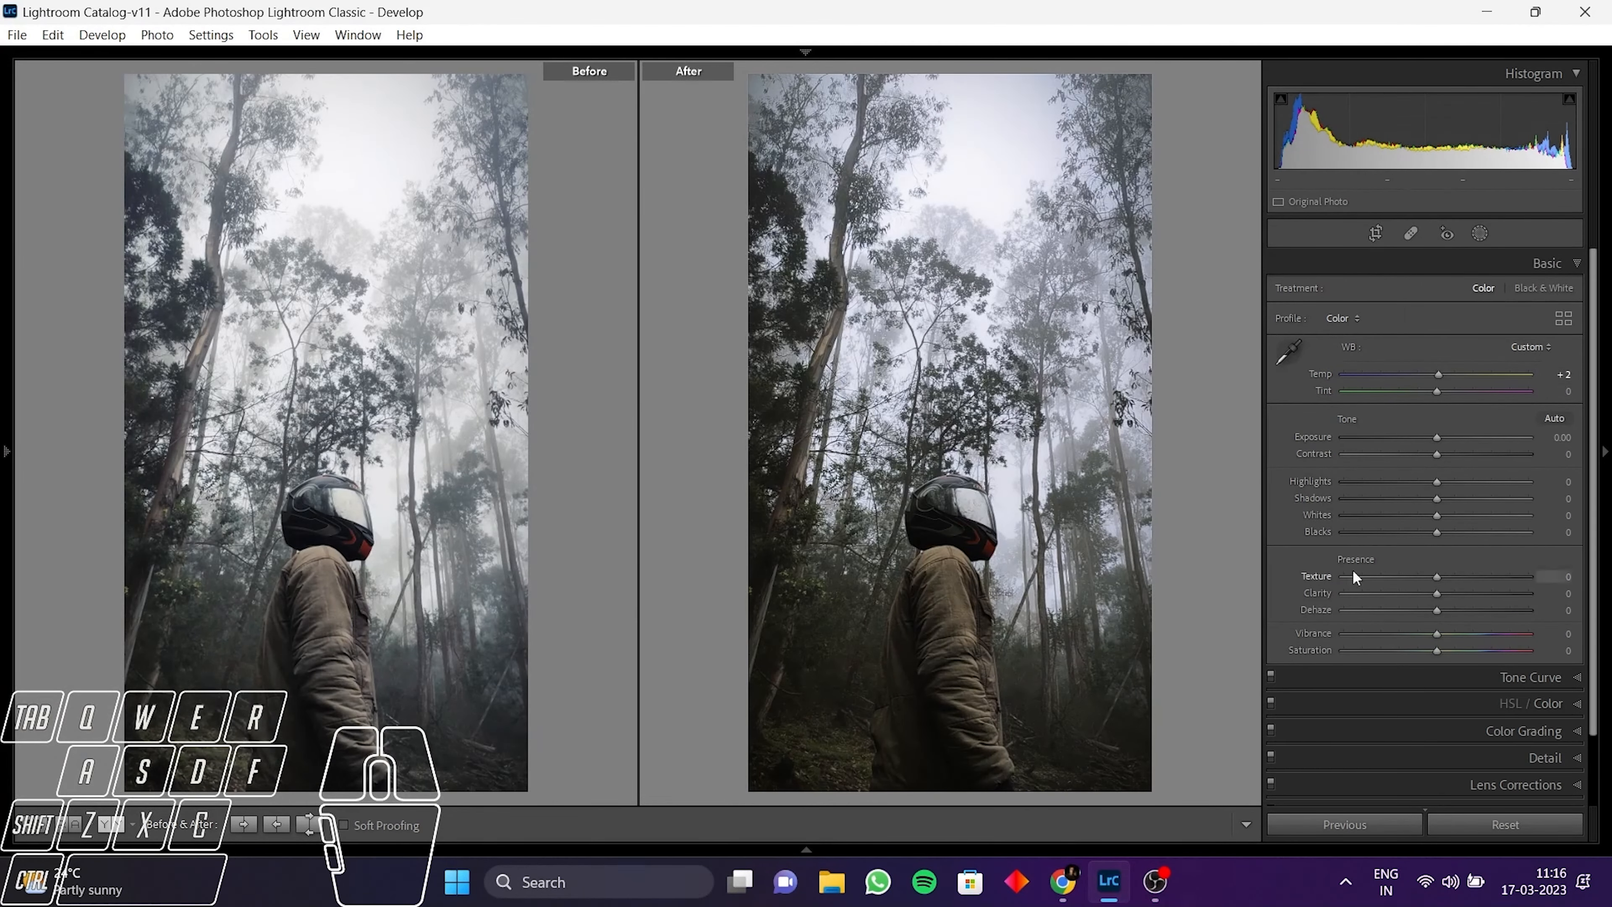
# Step: Set the exposure to +0.29 and the highlights to -100
pyautogui.moveTo(1436, 439); pyautogui.dragTo(1332, 483)
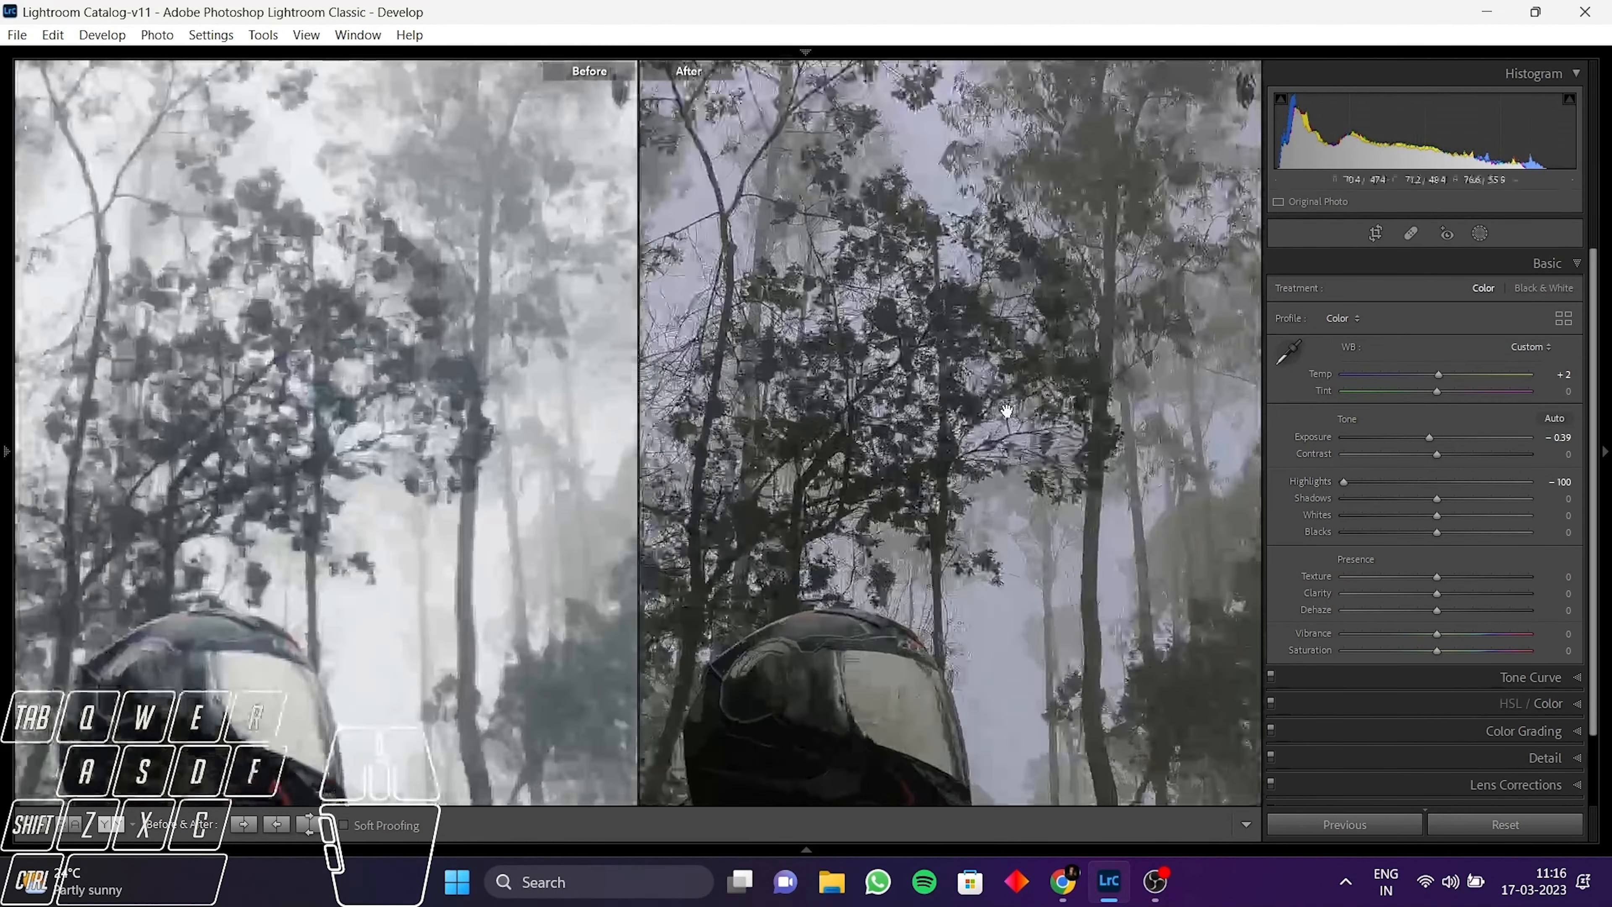
pyautogui.moveTo(1431, 437); pyautogui.dragTo(1265, 478)
pyautogui.click(1012, 168)
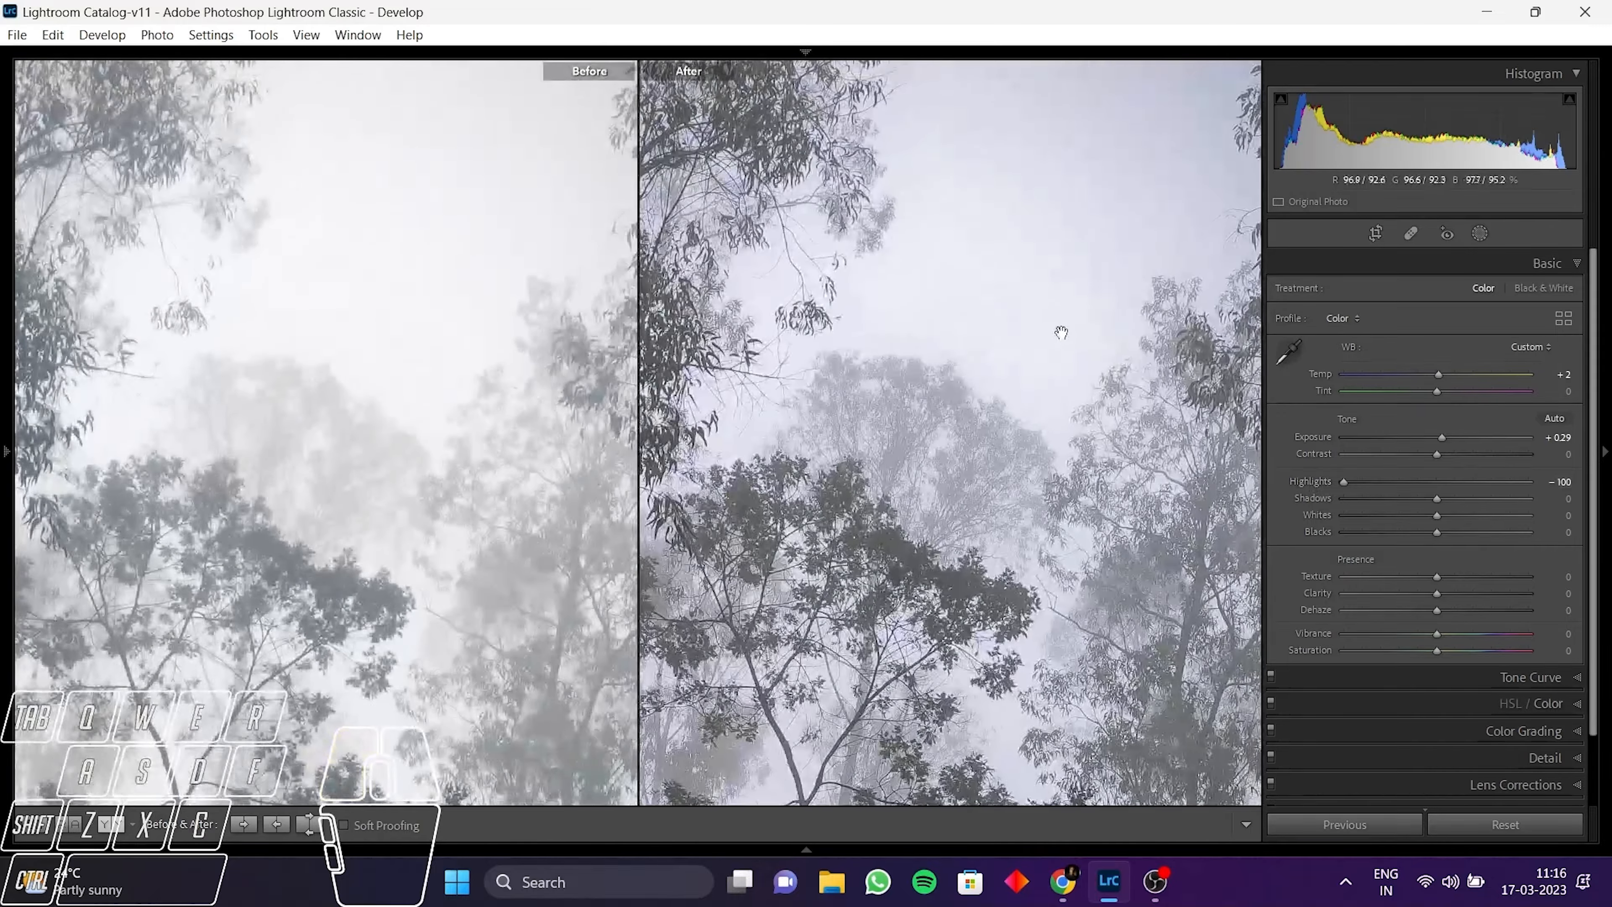
pyautogui.click(1065, 324)
# Step: Set the shadows to -38, whites to -9 and blacks to +1, and increase the vibrance
pyautogui.moveTo(1436, 499)
pyautogui.mouseDown()
pyautogui.moveTo(1401, 513)
pyautogui.moveTo(1464, 532)
pyautogui.moveTo(1439, 541)
pyautogui.moveTo(1395, 520)
pyautogui.moveTo(1428, 526)
pyautogui.mouseUp()
pyautogui.click(970, 493)
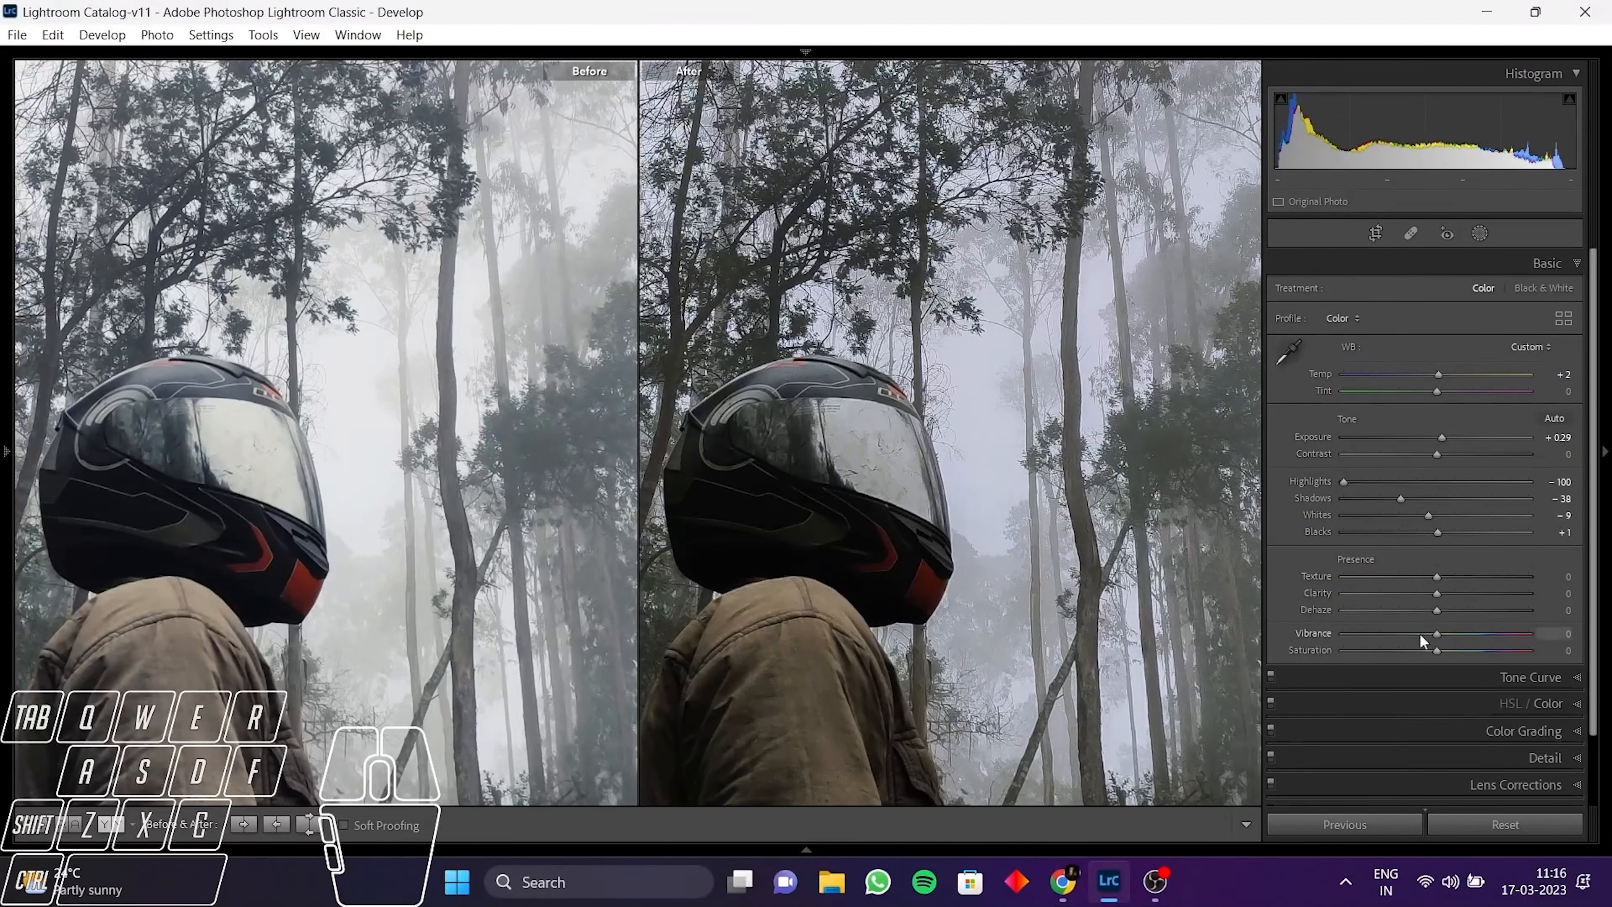
pyautogui.click(1038, 601)
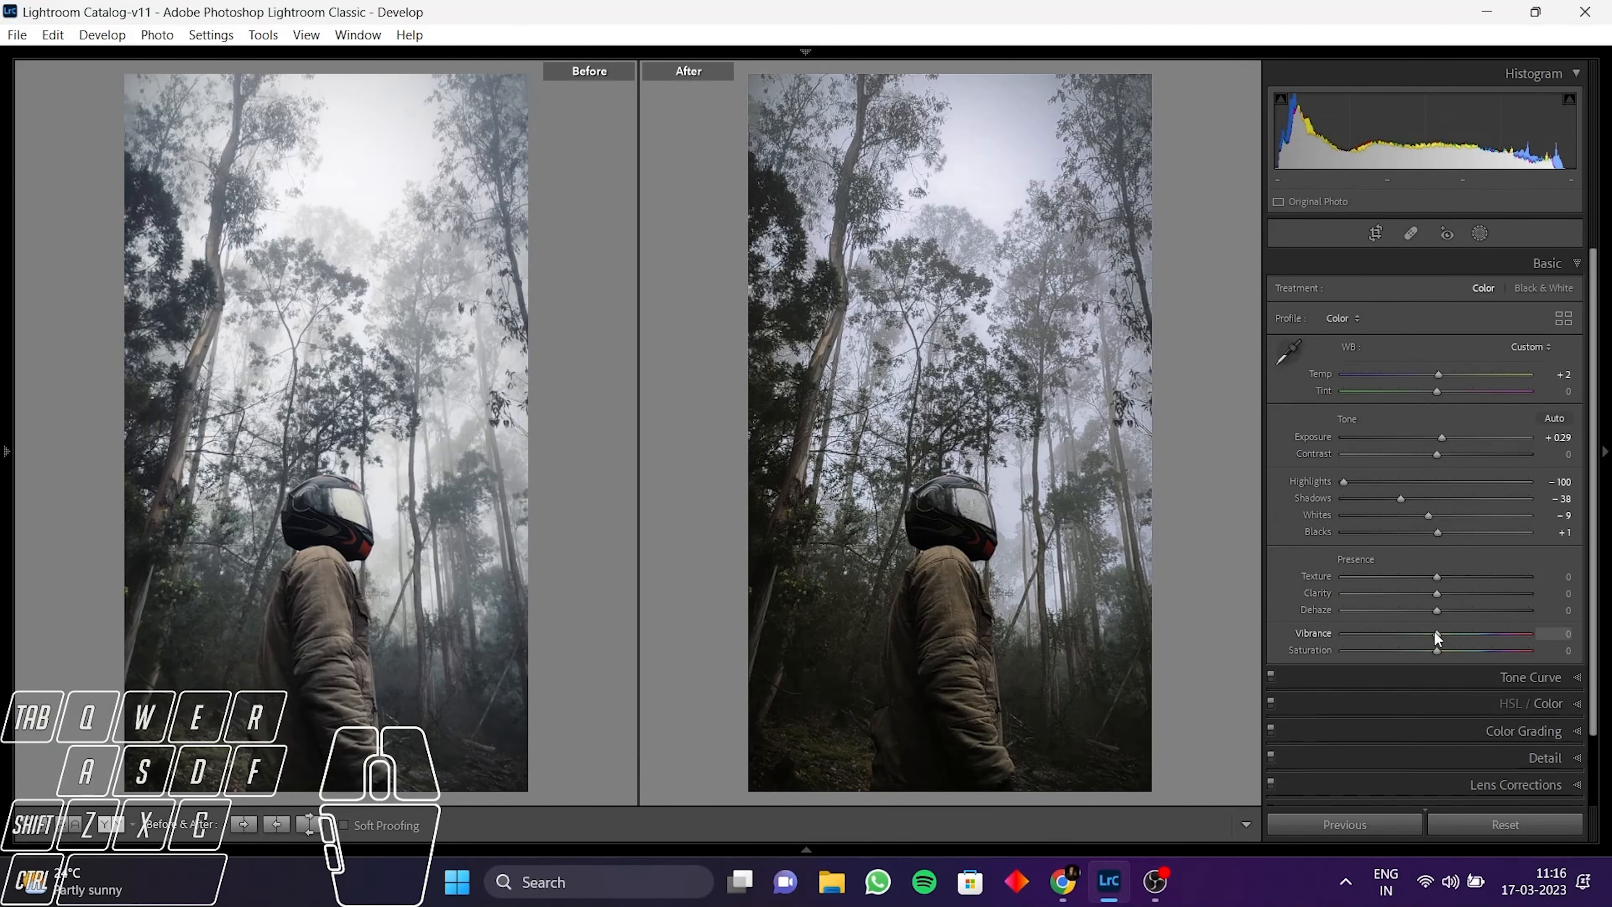
pyautogui.moveTo(1434, 633); pyautogui.dragTo(1478, 630)
# Step: Return to the single photo view and set the Red saturation to +100 in the HSL/Color adjustments
pyautogui.click(1549, 702)
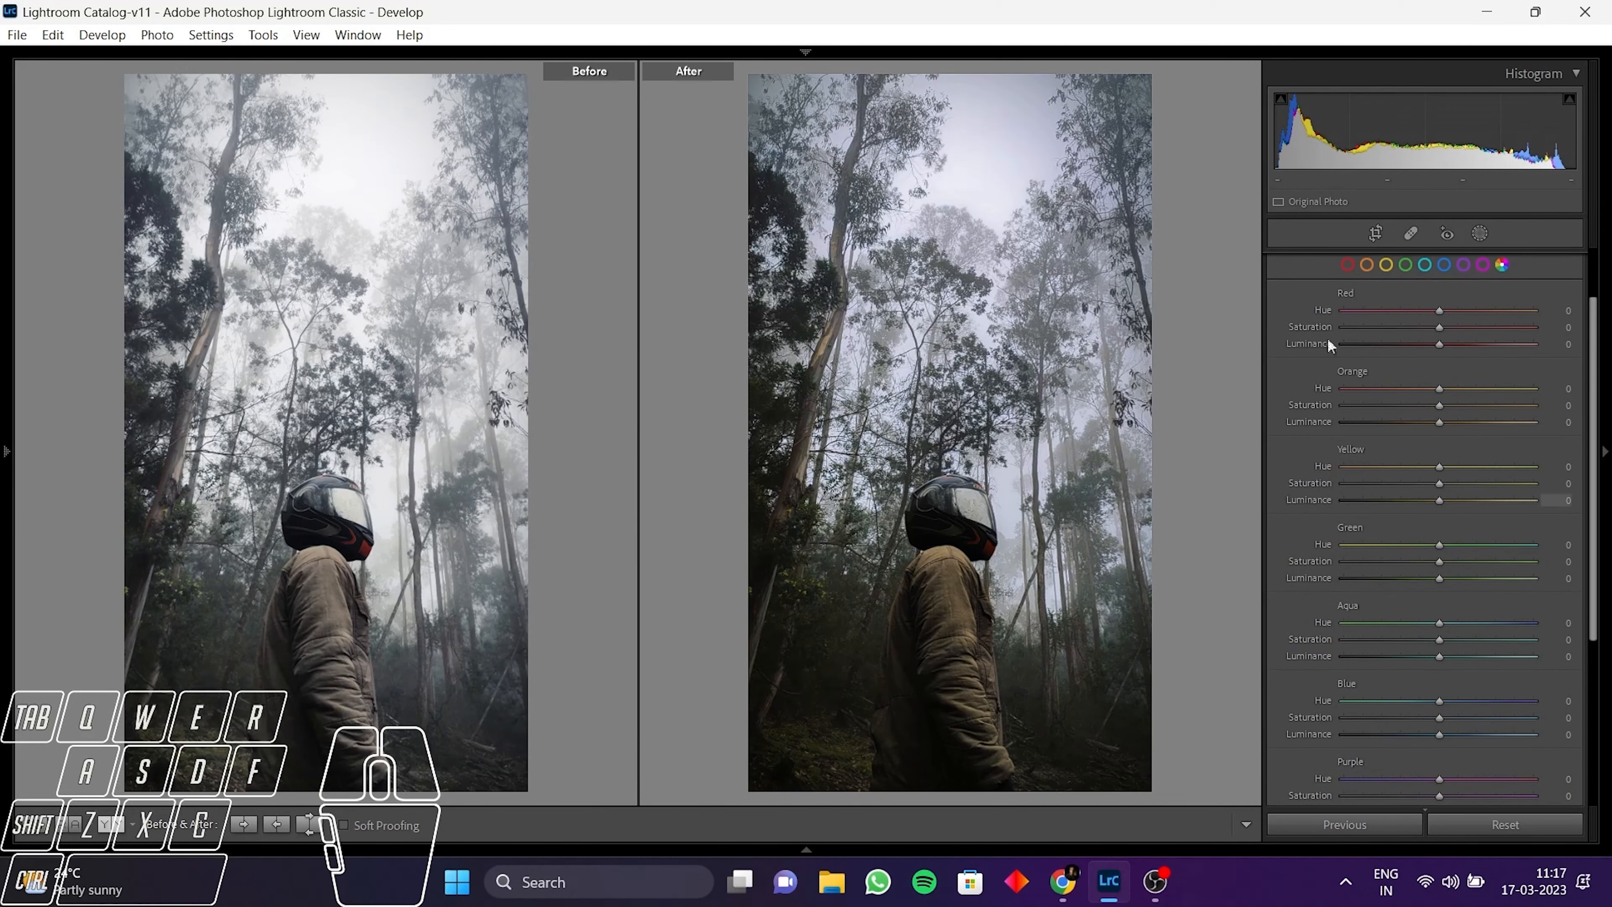
pyautogui.press('y')
pyautogui.moveTo(724, 462); pyautogui.dragTo(818, 664)
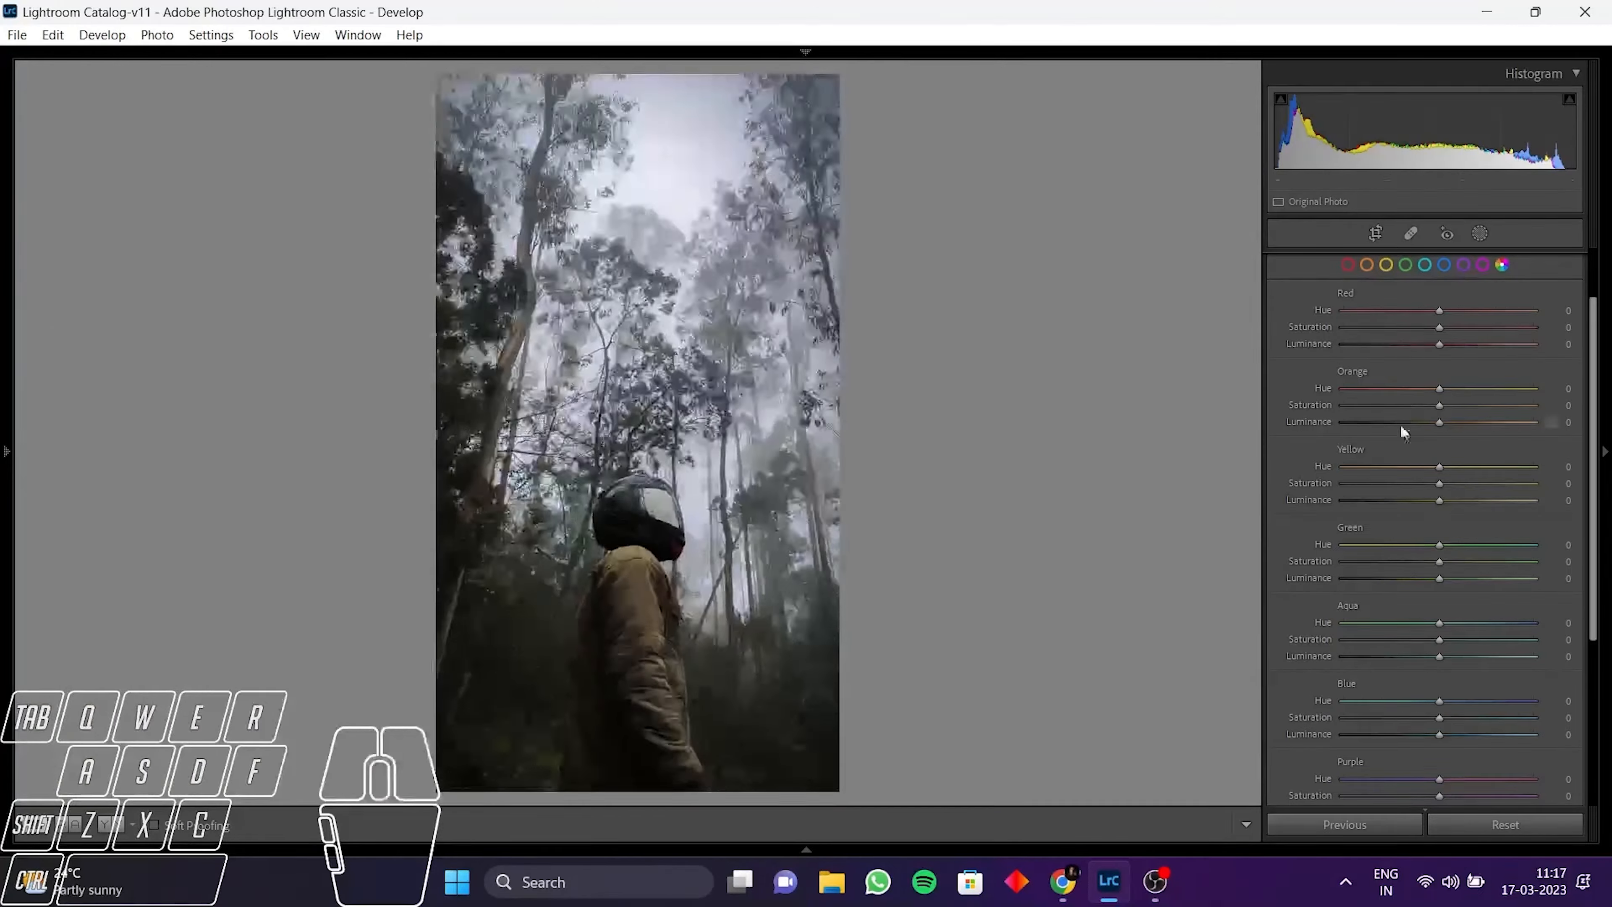
pyautogui.moveTo(1439, 327); pyautogui.dragTo(1360, 343)
pyautogui.moveTo(1533, 328); pyautogui.dragTo(1534, 328)
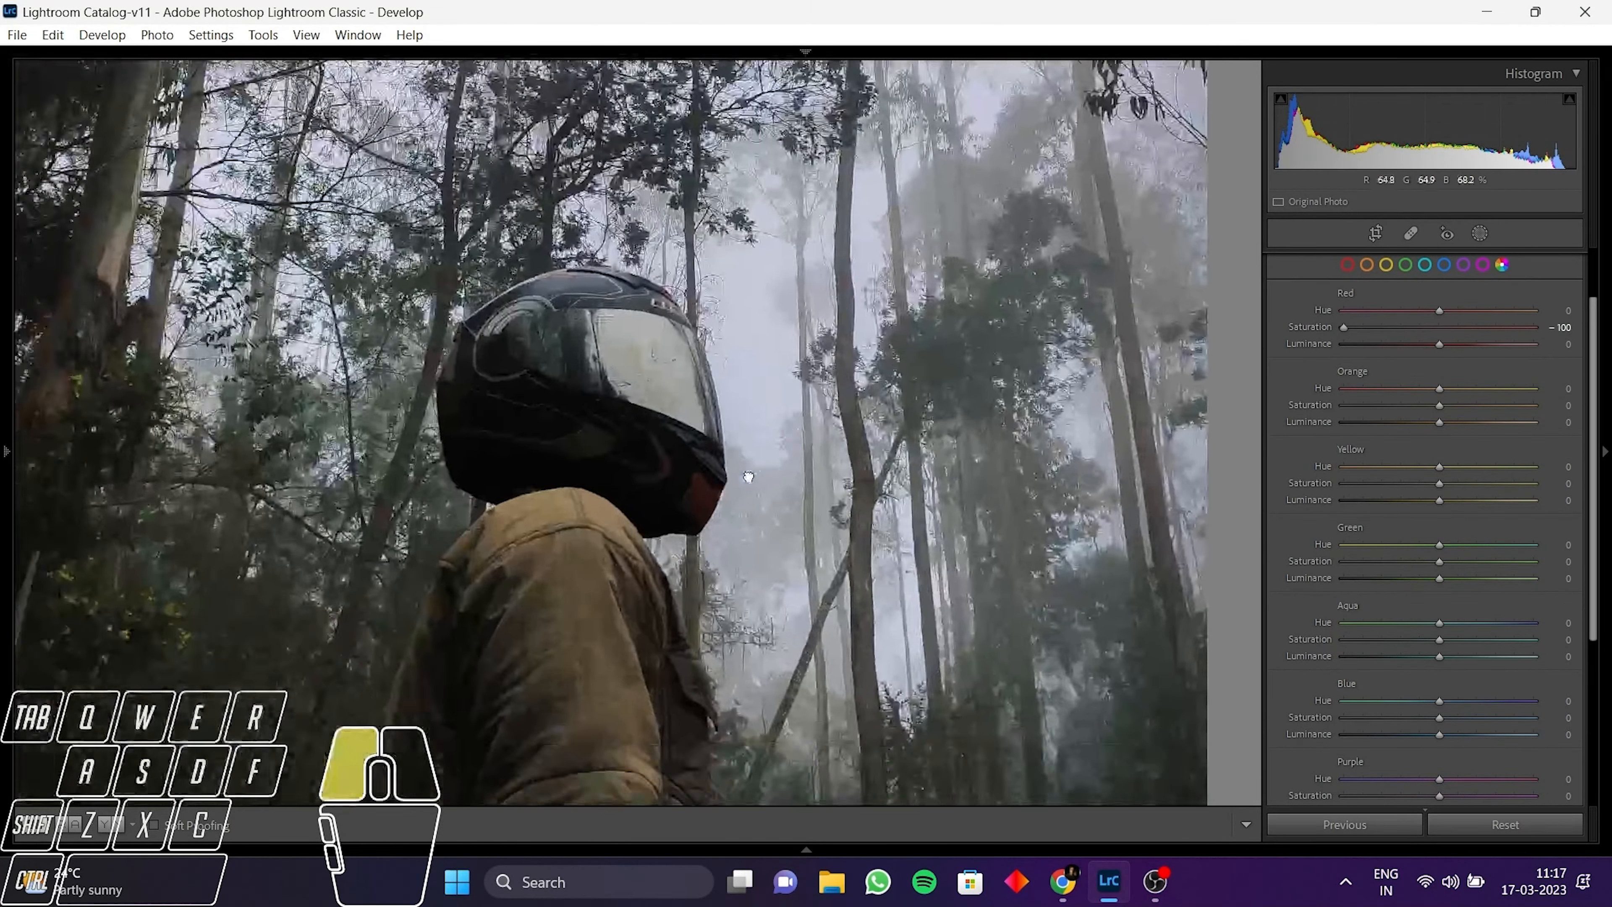
pyautogui.moveTo(1344, 328); pyautogui.dragTo(1430, 328)
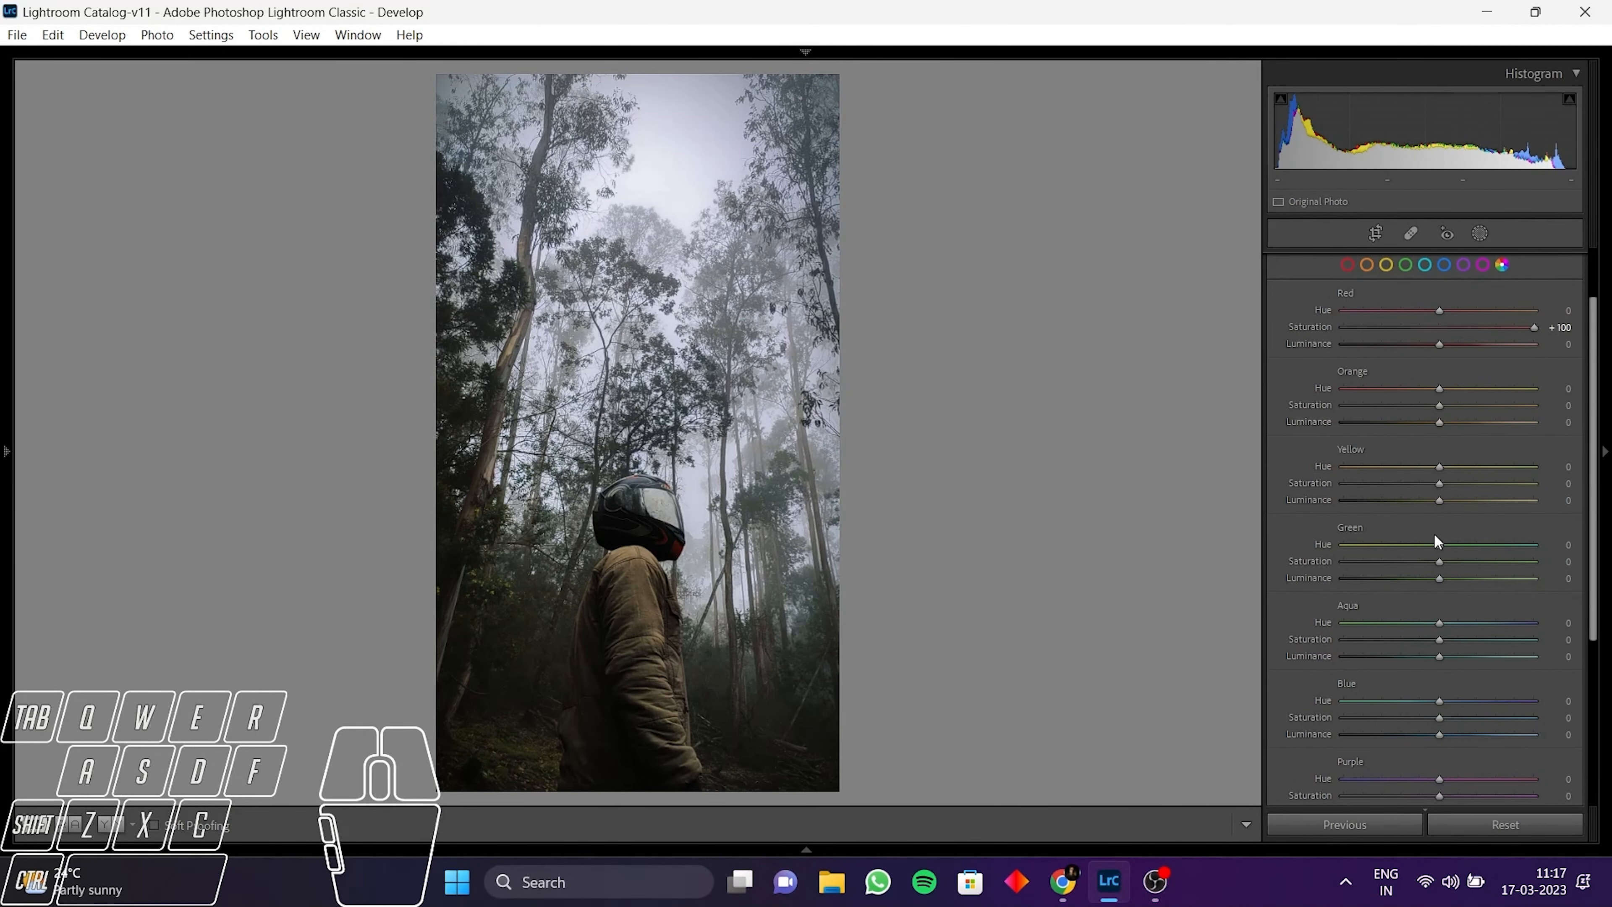
# Step: Set the Blue hue to -14, and try the Aqua saturation at +100 before returning it to 0
pyautogui.scroll(-3, 1439, 536)
pyautogui.moveTo(1450, 524); pyautogui.dragTo(1311, 520)
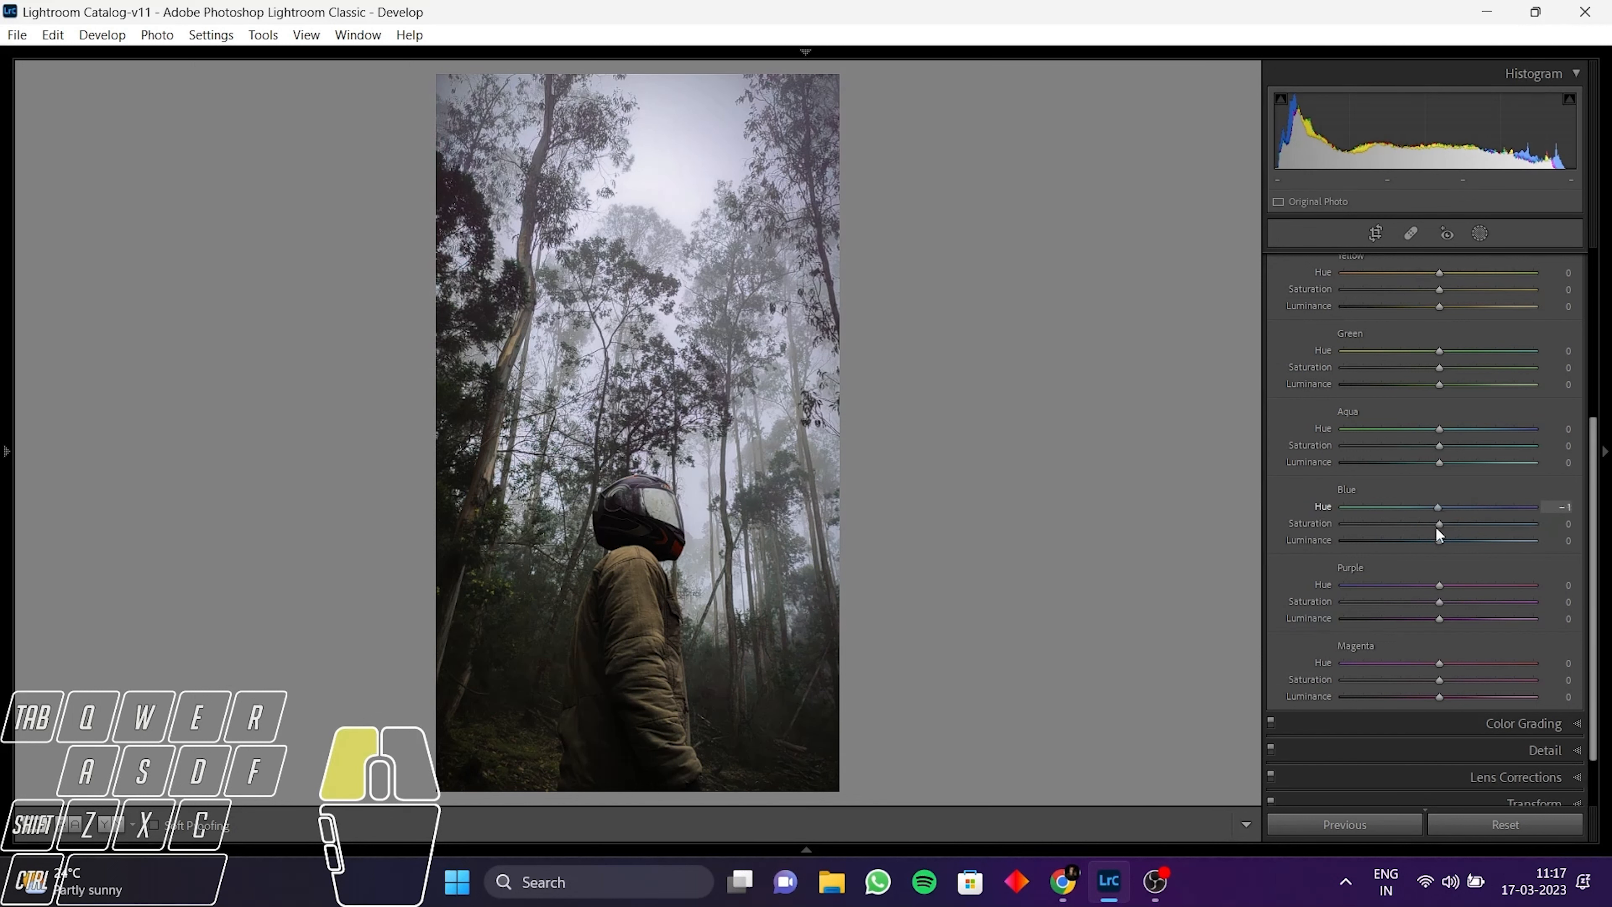
pyautogui.moveTo(1437, 535); pyautogui.dragTo(1426, 501)
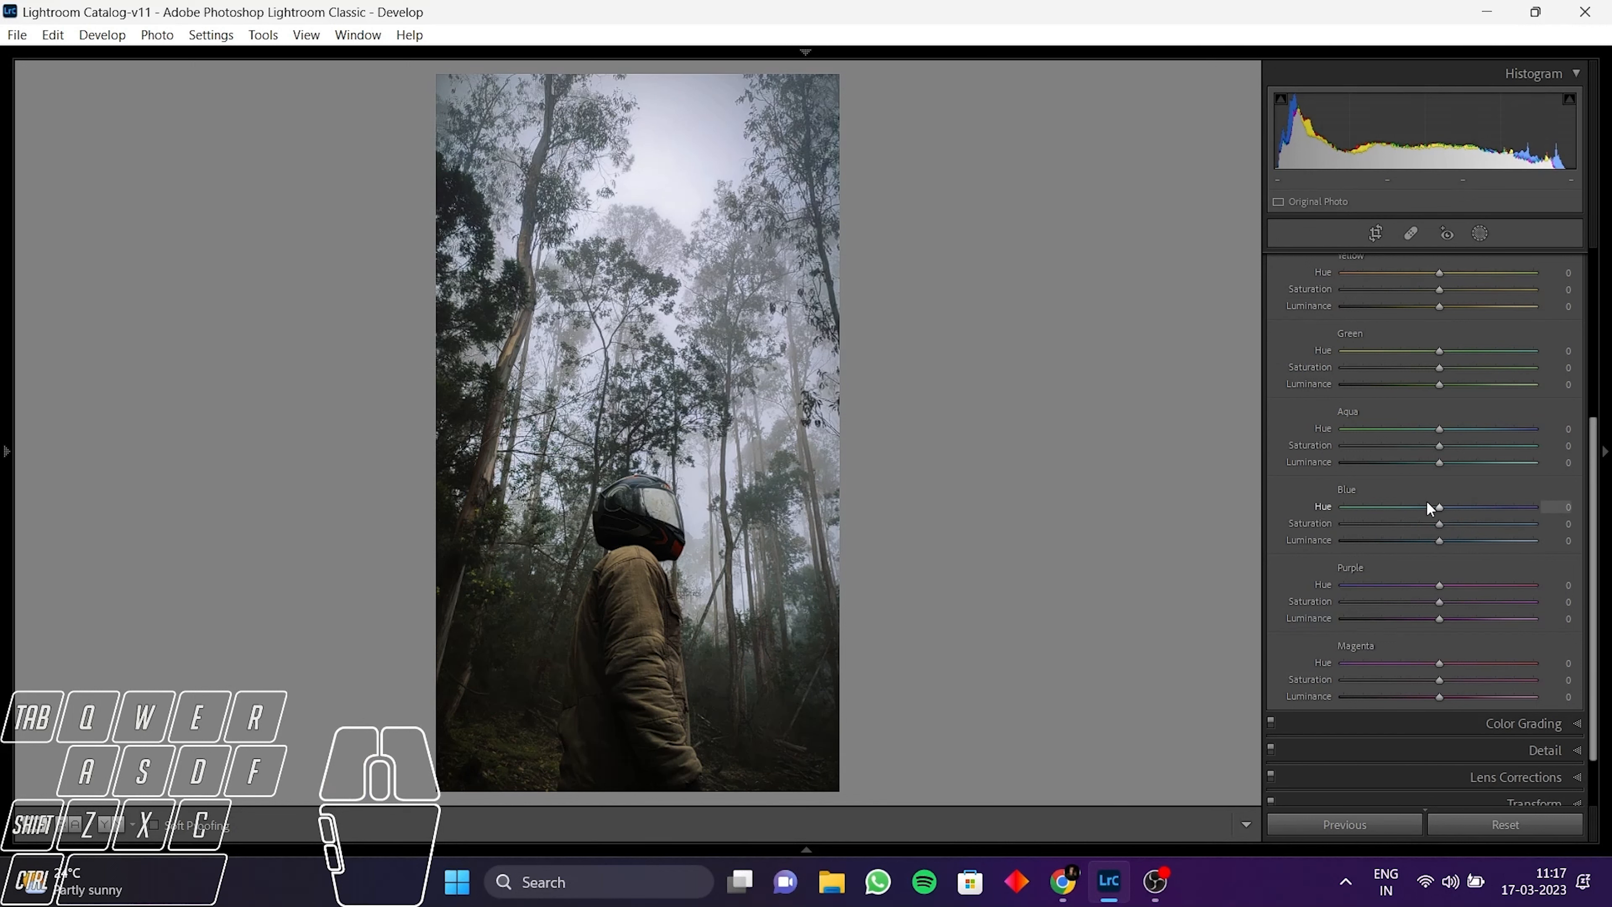
pyautogui.moveTo(1435, 432); pyautogui.dragTo(1355, 458)
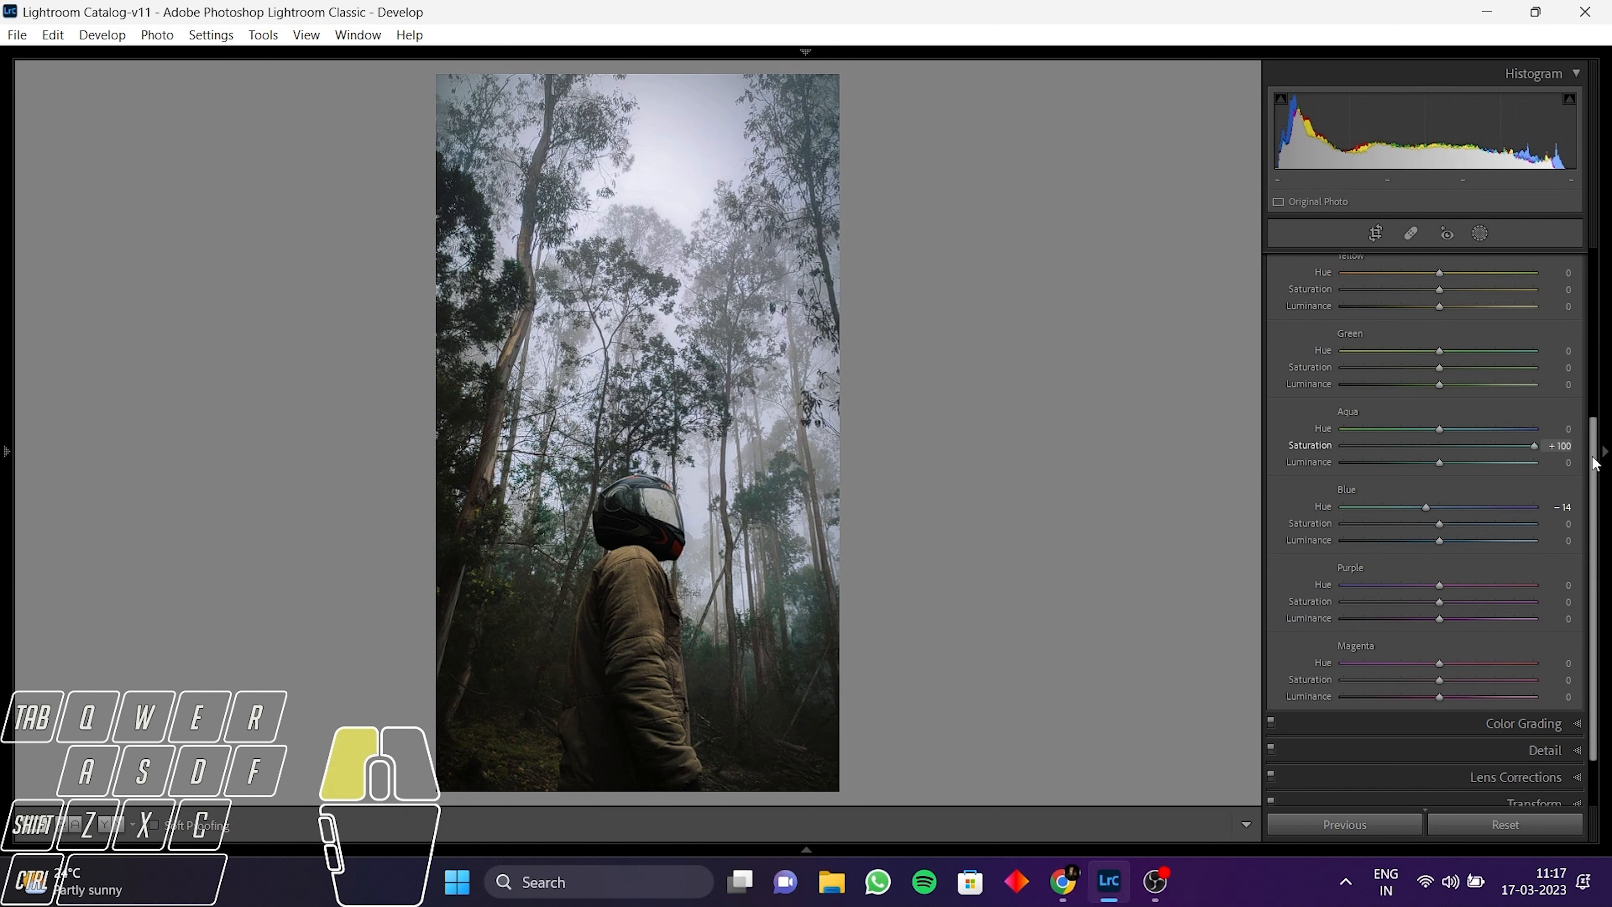
pyautogui.moveTo(1595, 463); pyautogui.dragTo(1320, 444)
# Step: Set both the hue and the saturation of the Blue Primary to -100 in the Calibration adjustments
pyautogui.scroll(-3, 1510, 785)
pyautogui.click(1510, 785)
pyautogui.moveTo(1436, 718)
pyautogui.mouseDown()
pyautogui.moveTo(1276, 731)
pyautogui.moveTo(1416, 735)
pyautogui.mouseUp()
pyautogui.doubleClick(1324, 719)
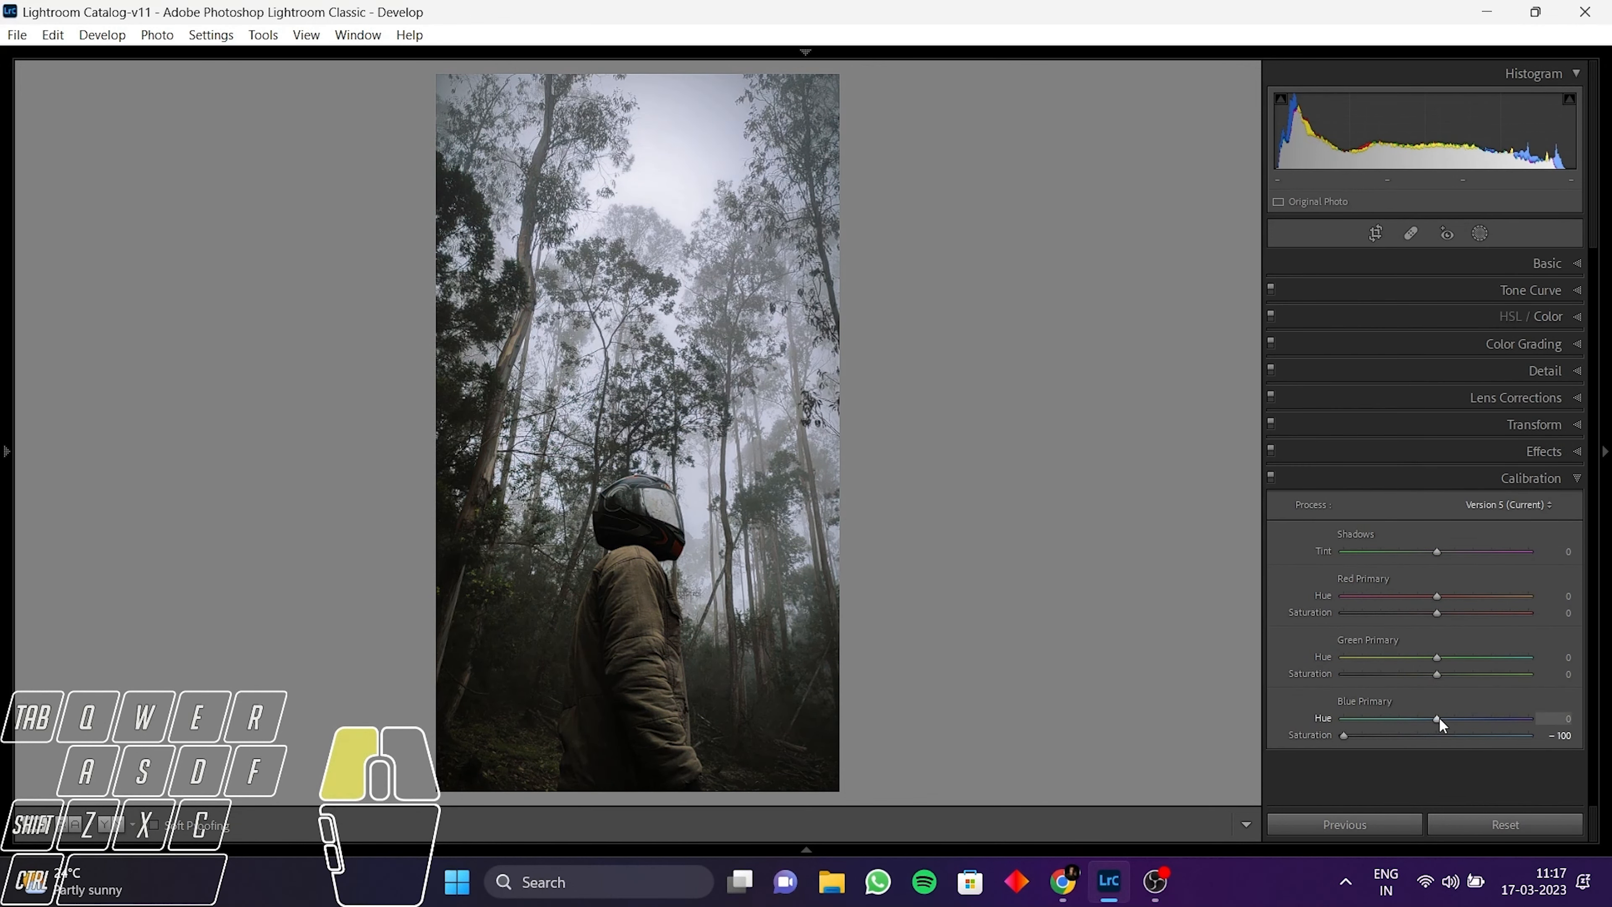
pyautogui.moveTo(1286, 718); pyautogui.dragTo(1286, 718)
pyautogui.click(562, 717)
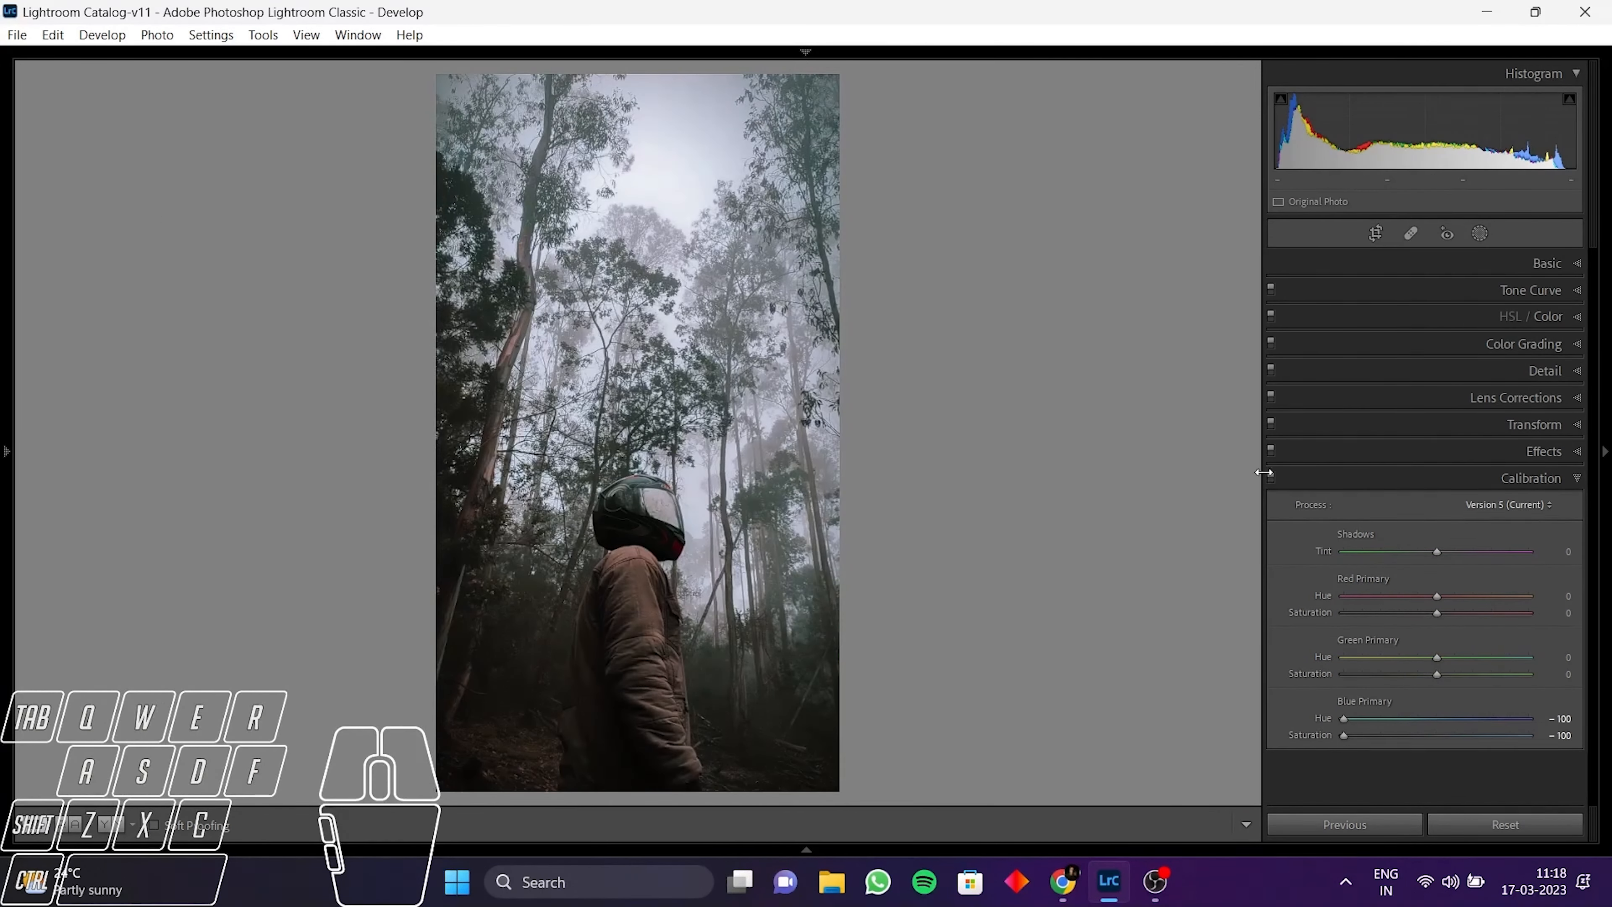
# Step: Switch the Calibration adjustments off and on repeatedly to compare the Blue Primary changes with the uncalibrated photo
pyautogui.click(1270, 477)
pyautogui.click(1270, 477)
pyautogui.click(1270, 477)
pyautogui.click(1271, 477)
pyautogui.click(1271, 477)
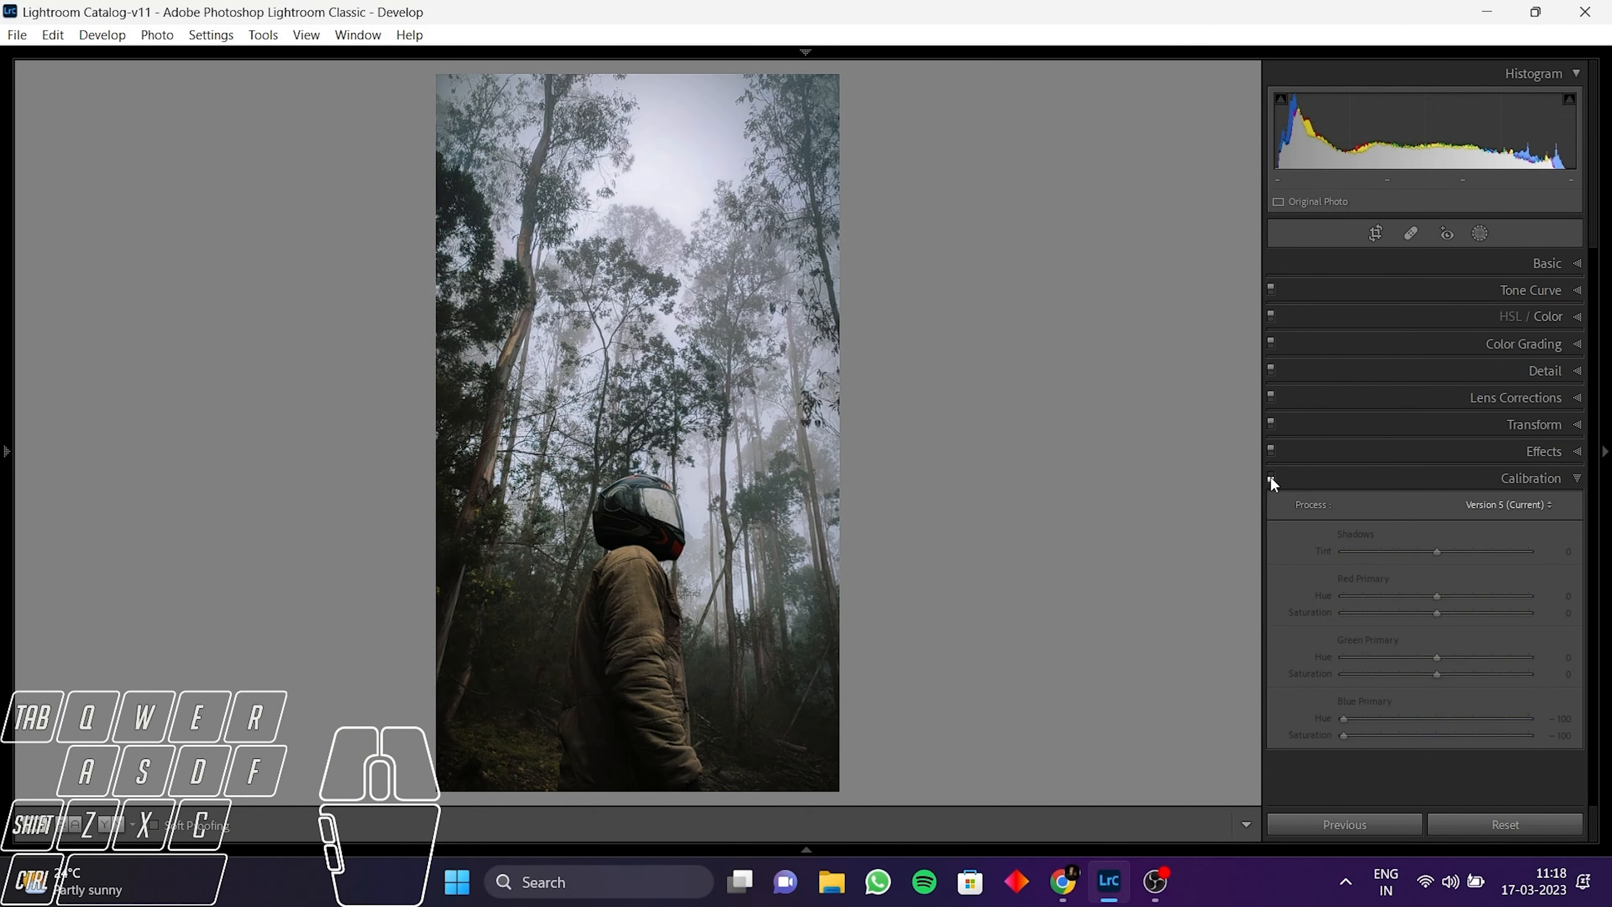
pyautogui.click(1271, 477)
# Step: Try the Green Primary saturation at -100 and inspect the jacket and trees
pyautogui.moveTo(1437, 657); pyautogui.dragTo(1231, 674)
pyautogui.moveTo(682, 621); pyautogui.dragTo(785, 447)
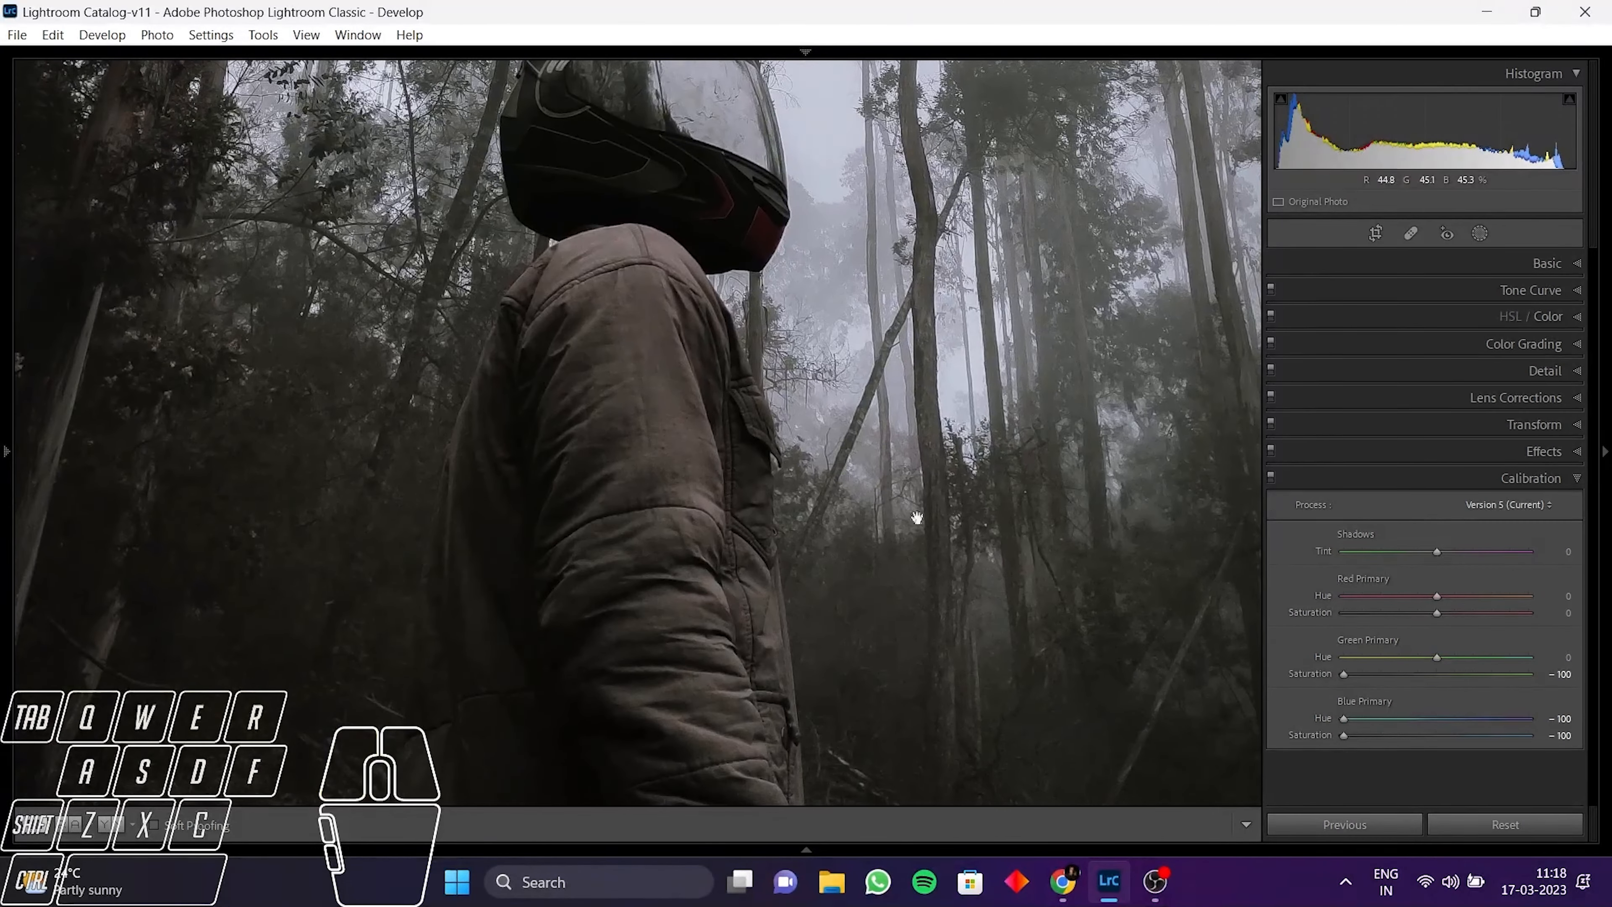
# Step: Compare the photo with and without Calibration to judge the effect of the desaturated Green Primary
pyautogui.click(1271, 478)
pyautogui.click(1271, 478)
pyautogui.click(1219, 467)
pyautogui.click(1268, 476)
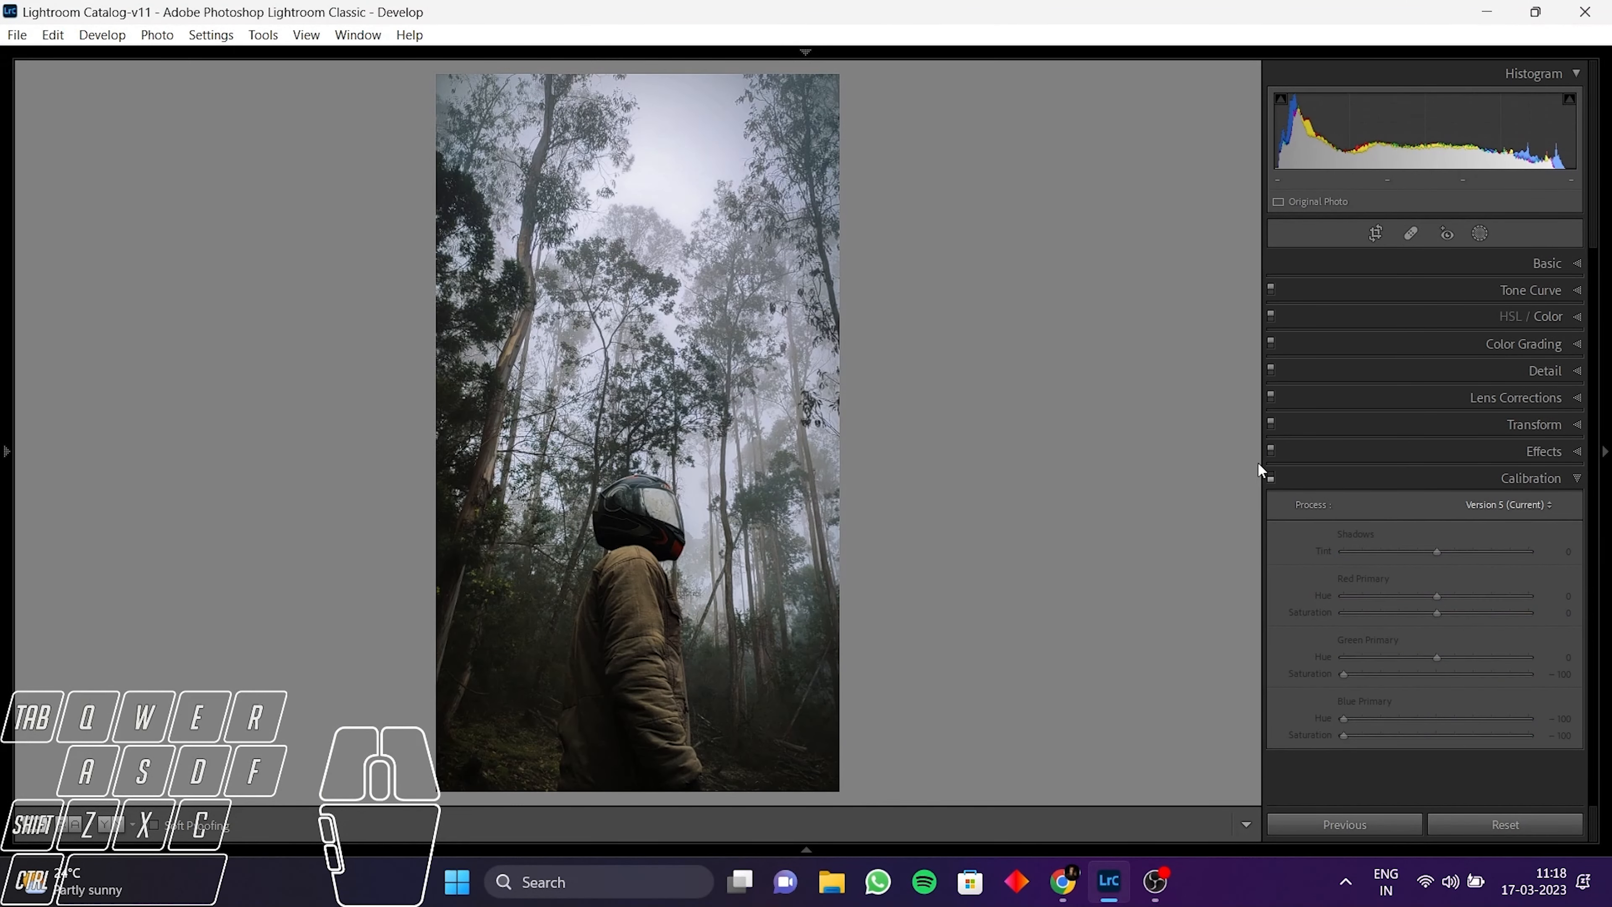
pyautogui.click(1270, 477)
pyautogui.click(1272, 476)
pyautogui.click(1272, 475)
pyautogui.click(1271, 476)
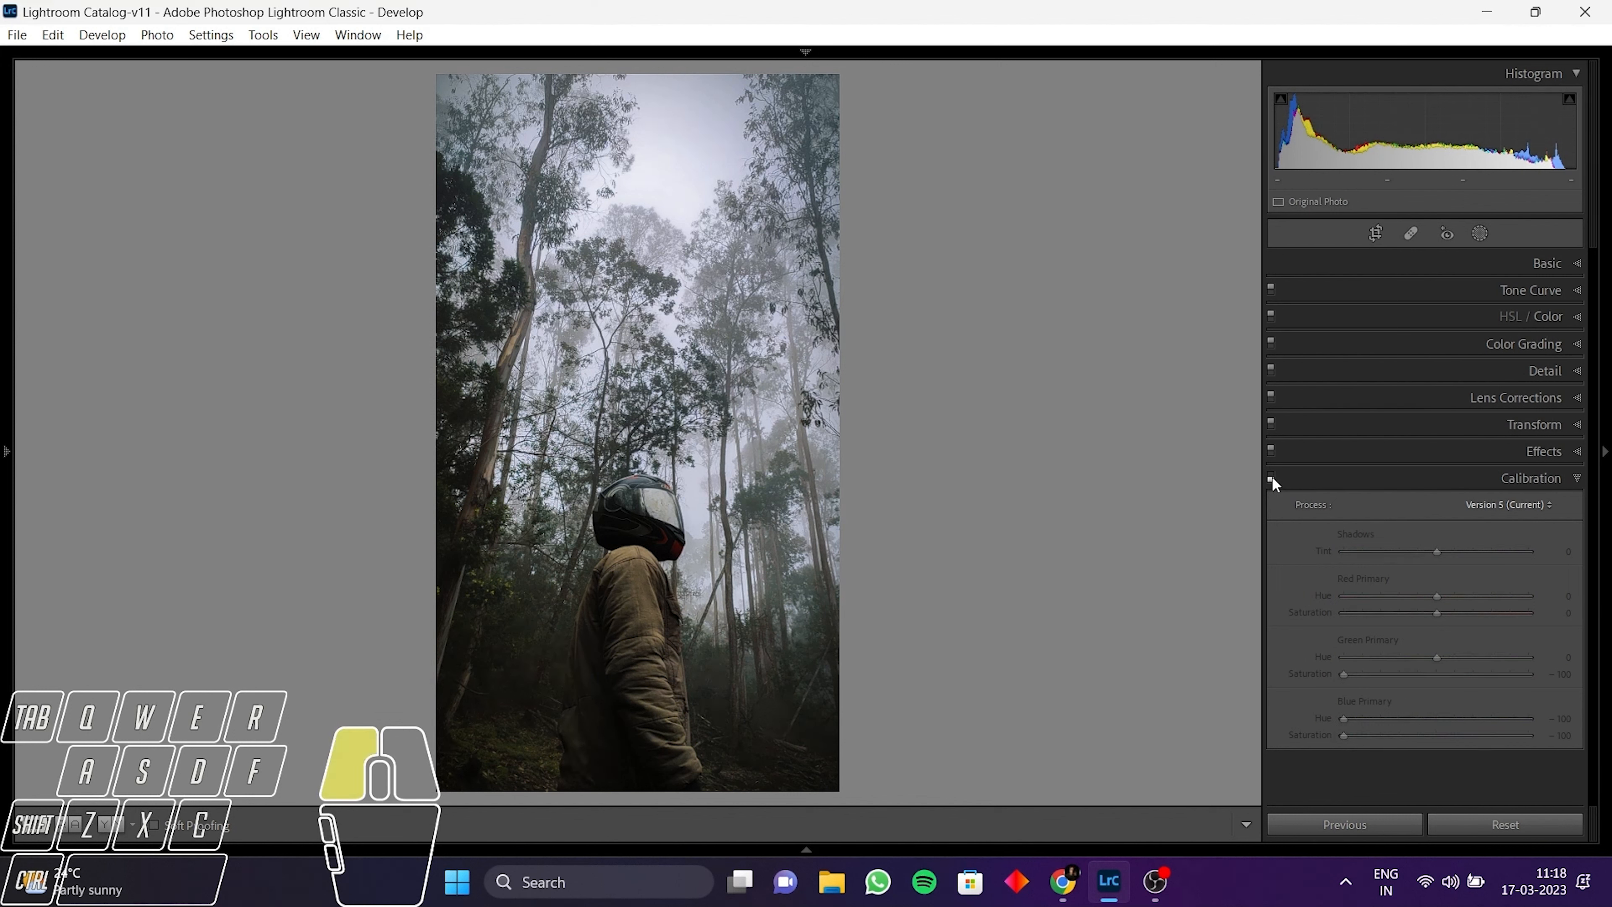
pyautogui.click(1272, 476)
pyautogui.click(1272, 476)
pyautogui.click(1271, 476)
pyautogui.click(1277, 479)
pyautogui.click(1277, 479)
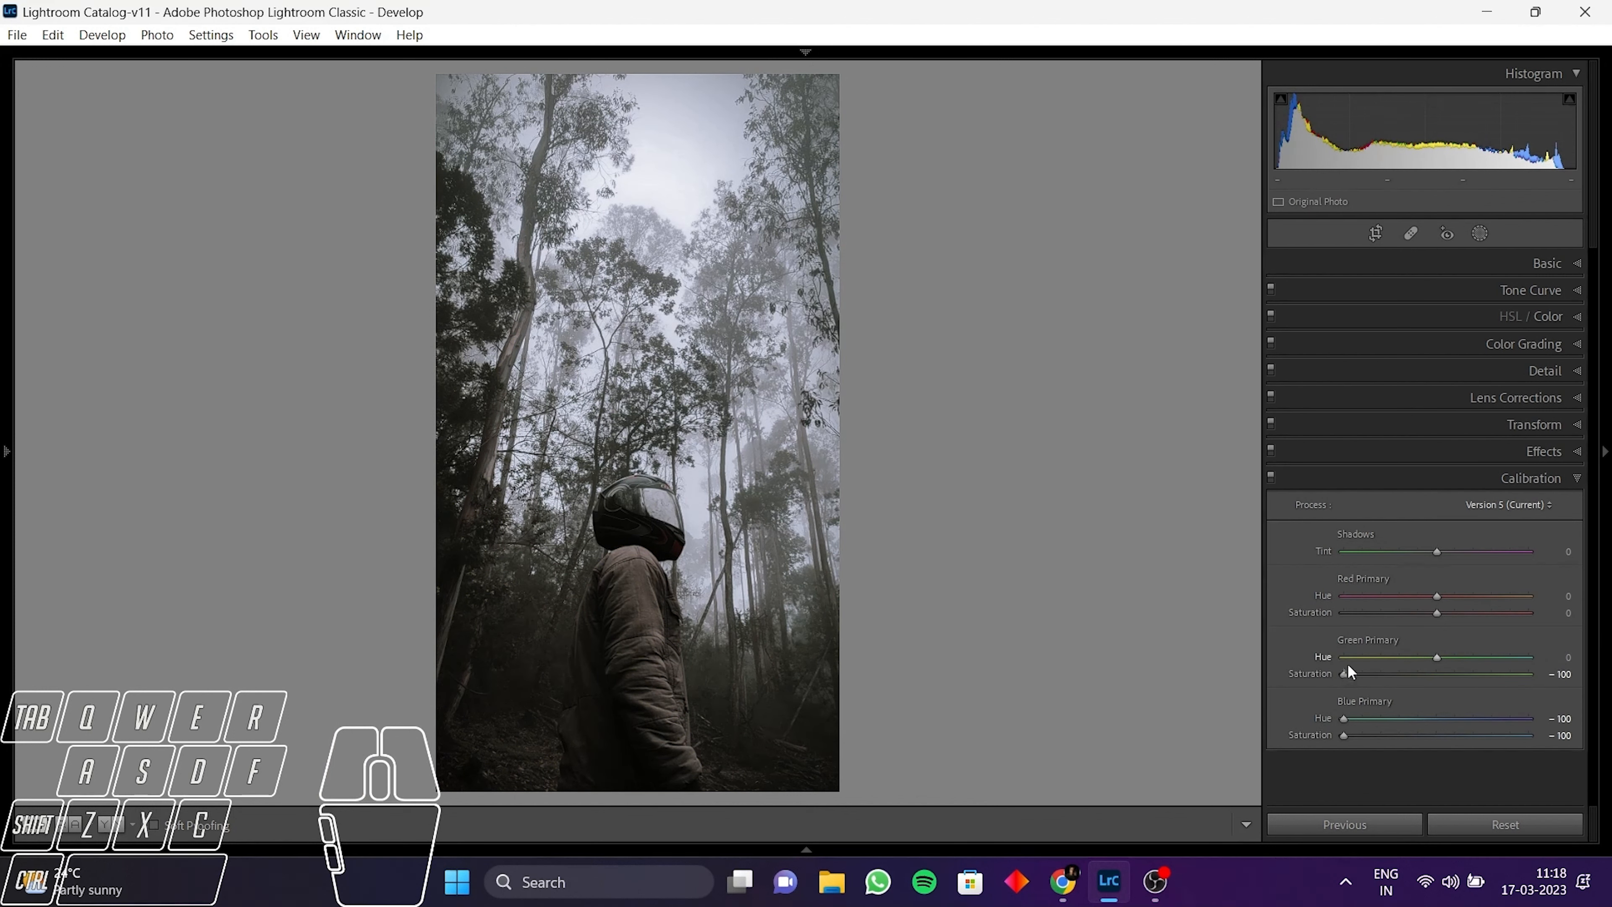
# Step: Raise the Green Primary saturation roughly halfway from -100 toward 0
pyautogui.moveTo(1344, 674); pyautogui.dragTo(1395, 672)
# Step: Try the Yellow saturation at -100 in the HSL/Color adjustments and return it to 0
pyautogui.click(1529, 324)
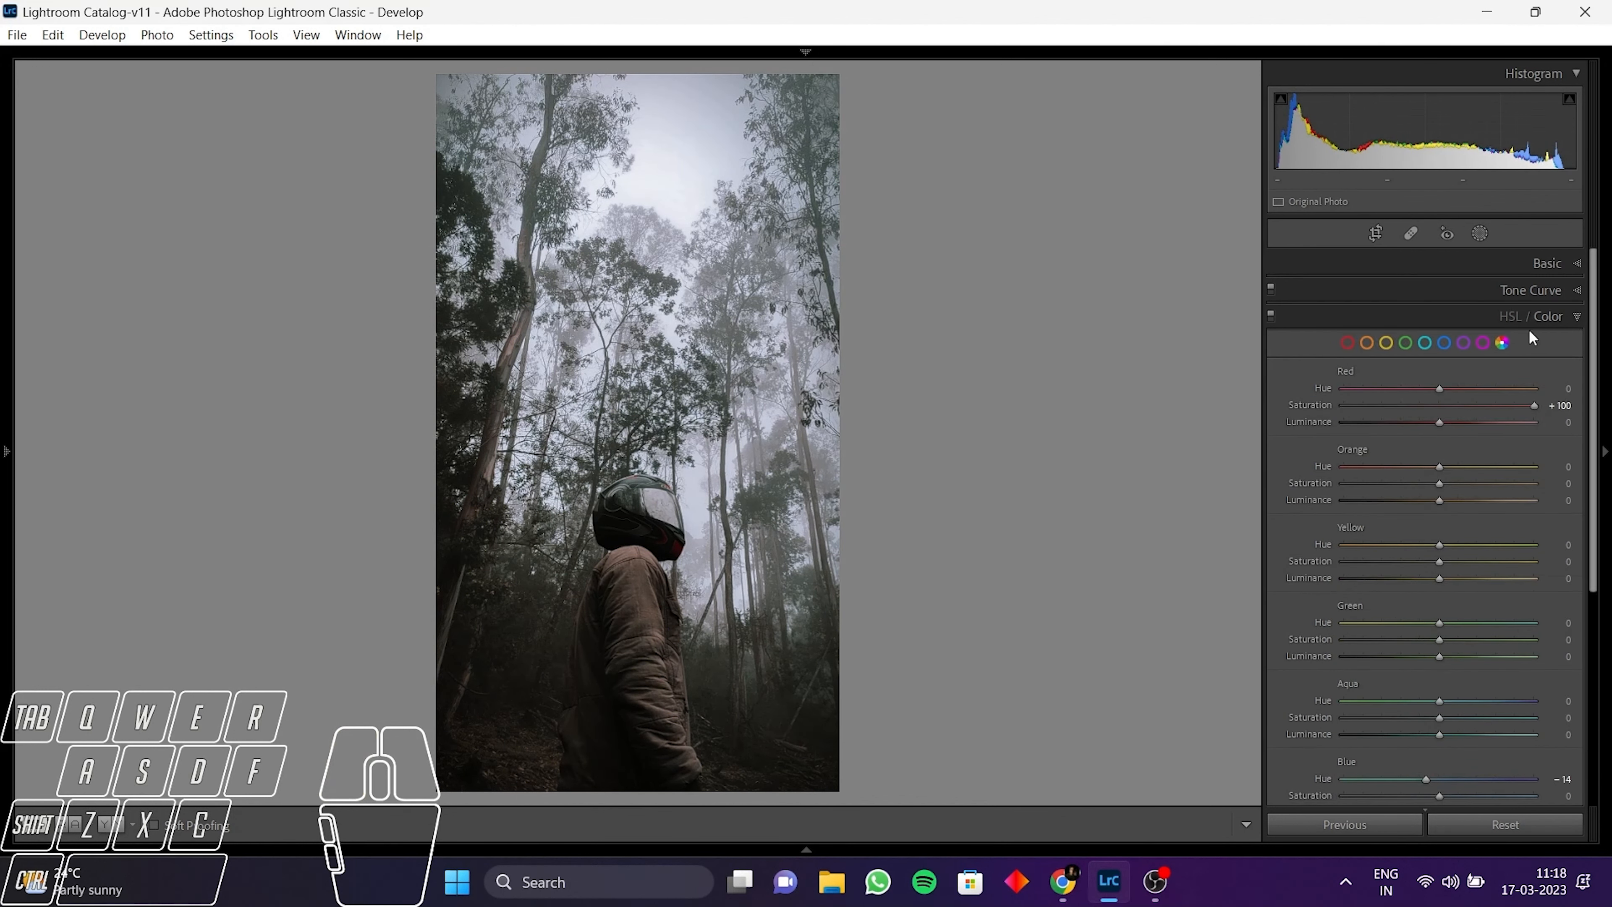
pyautogui.click(1264, 573)
pyautogui.moveTo(1439, 562); pyautogui.dragTo(1325, 566)
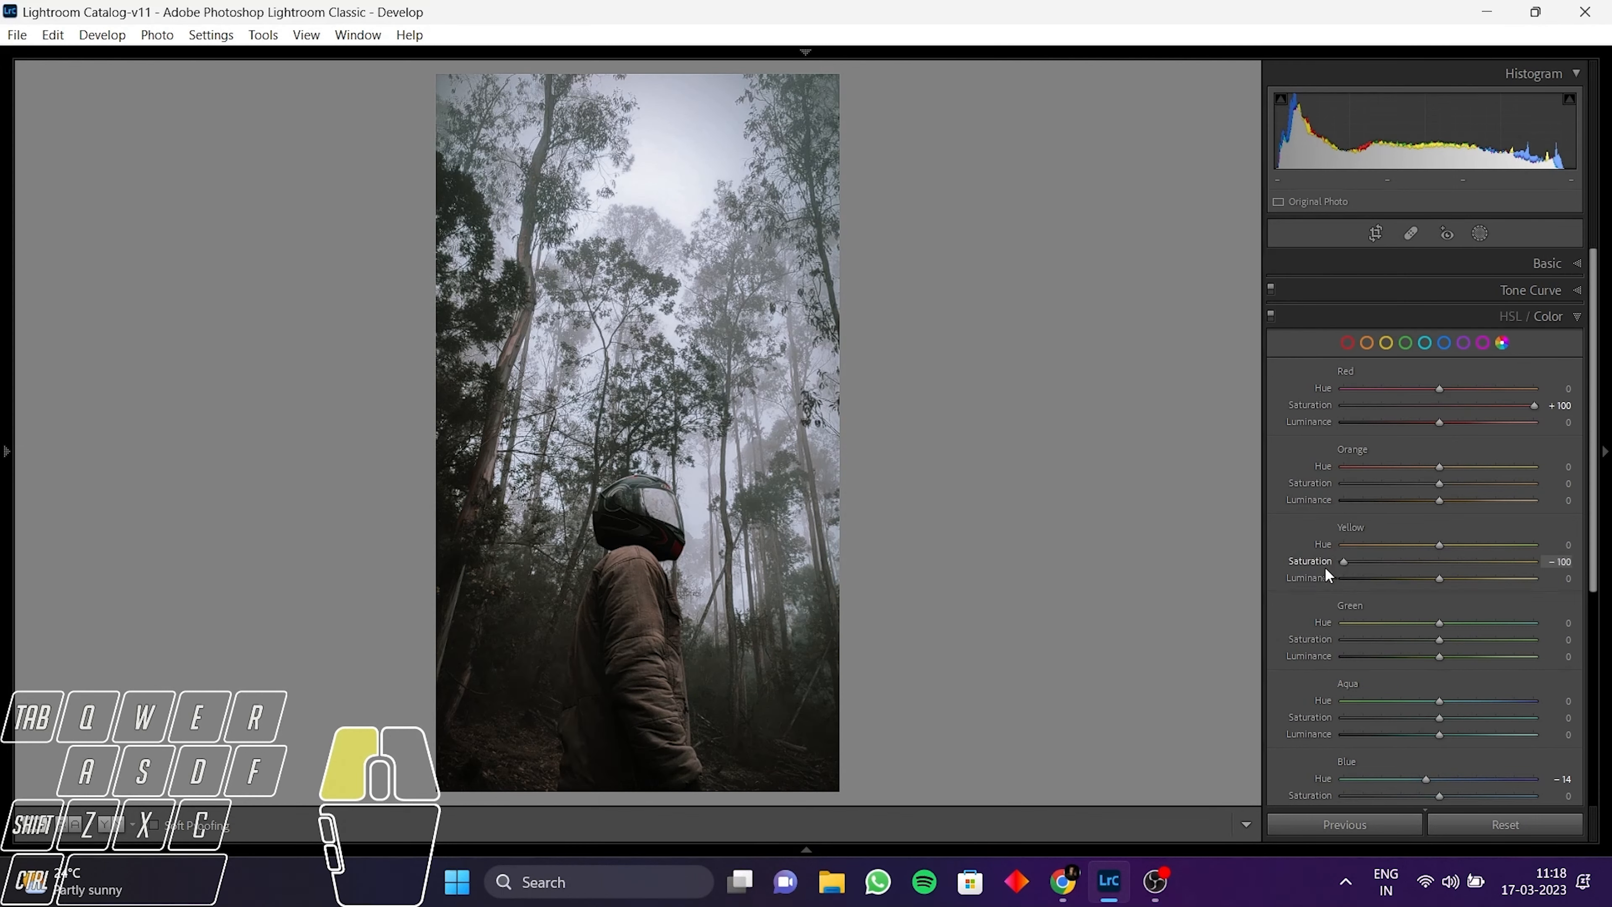
pyautogui.moveTo(1468, 587); pyautogui.dragTo(1443, 566)
# Step: Set the Aqua saturation to -100
pyautogui.scroll(-1, 1443, 597)
pyautogui.moveTo(1440, 648); pyautogui.dragTo(1209, 649)
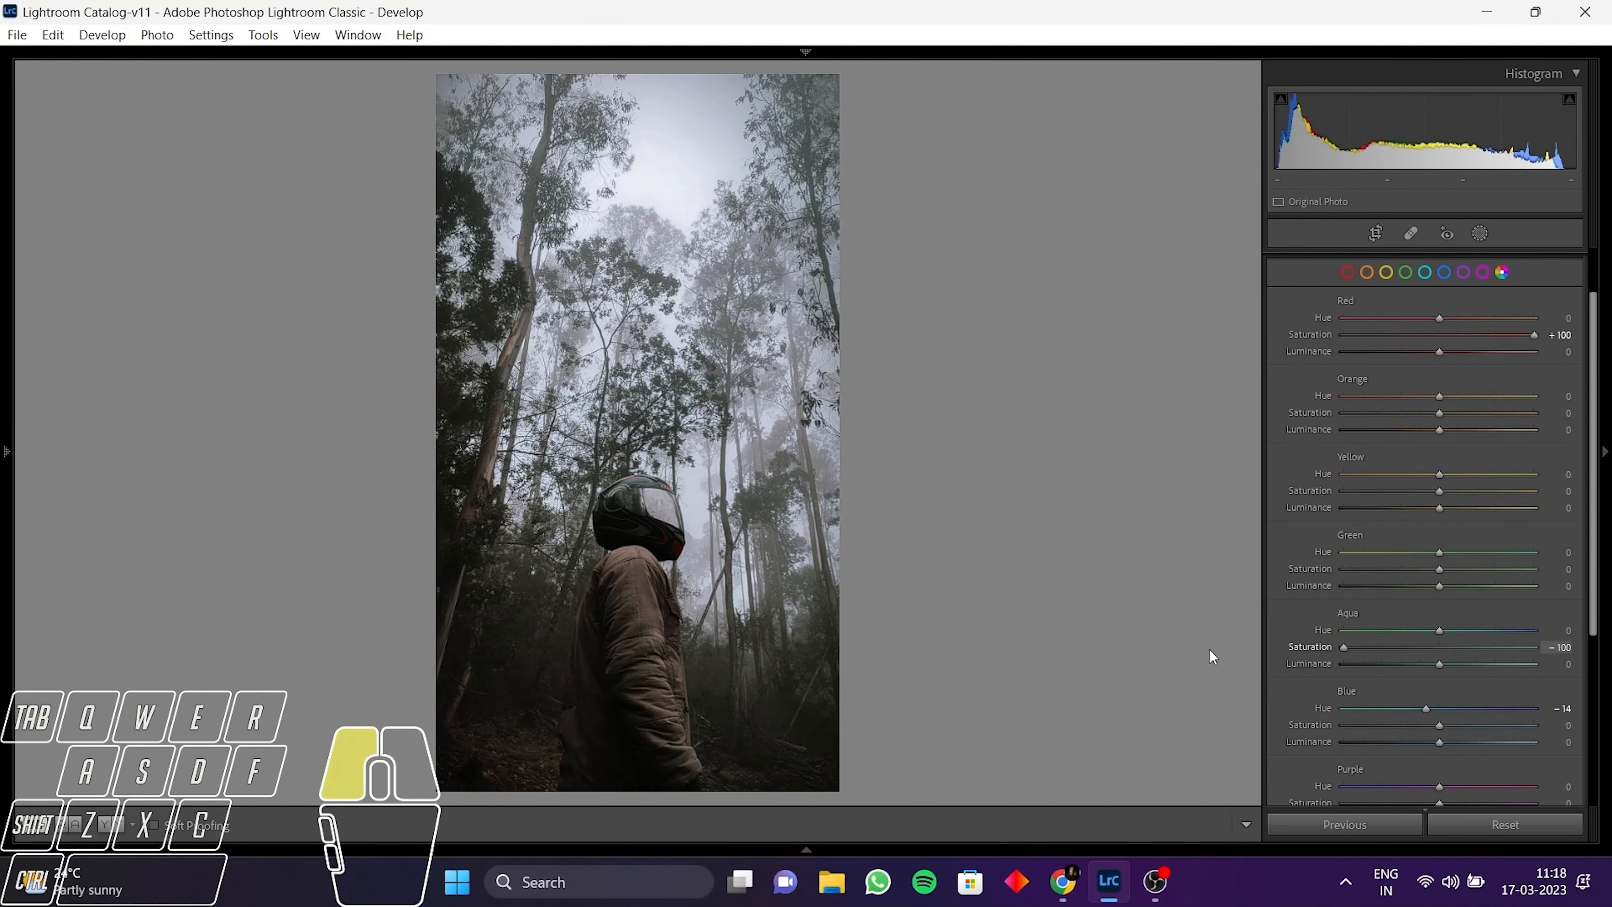
# Step: Bring the Aqua saturation to -100, inspect the helmet up close and compare the photo with its unedited version
pyautogui.moveTo(1535, 648); pyautogui.dragTo(1336, 648)
pyautogui.click(790, 526)
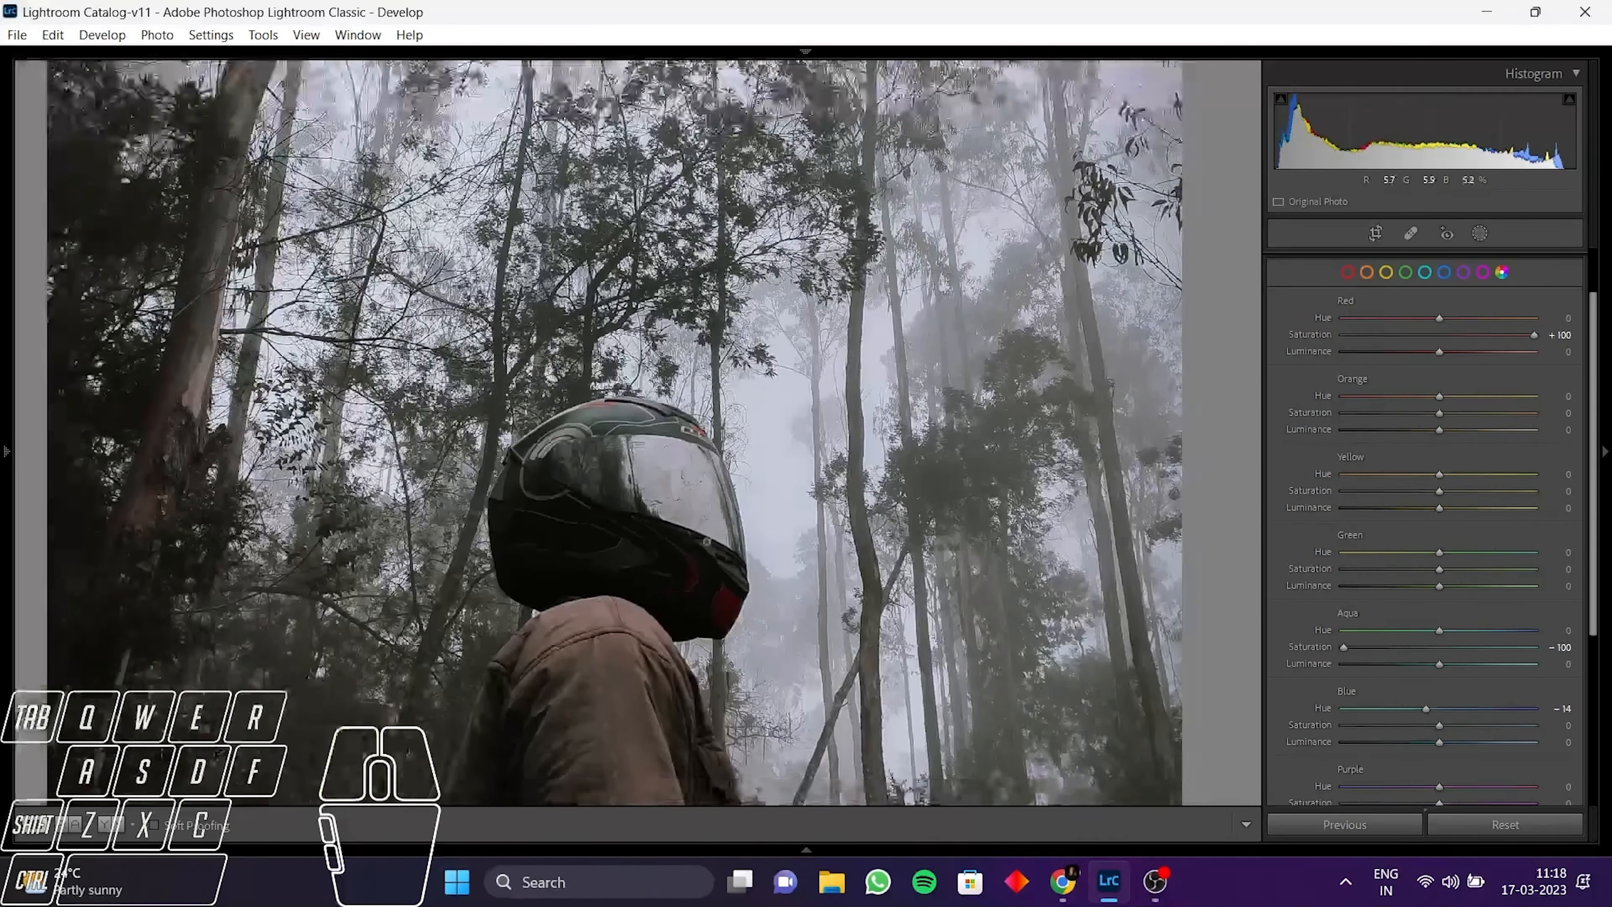
pyautogui.click(791, 528)
pyautogui.press('\\')
pyautogui.press('\\')
pyautogui.press('\\')
pyautogui.press('\\')
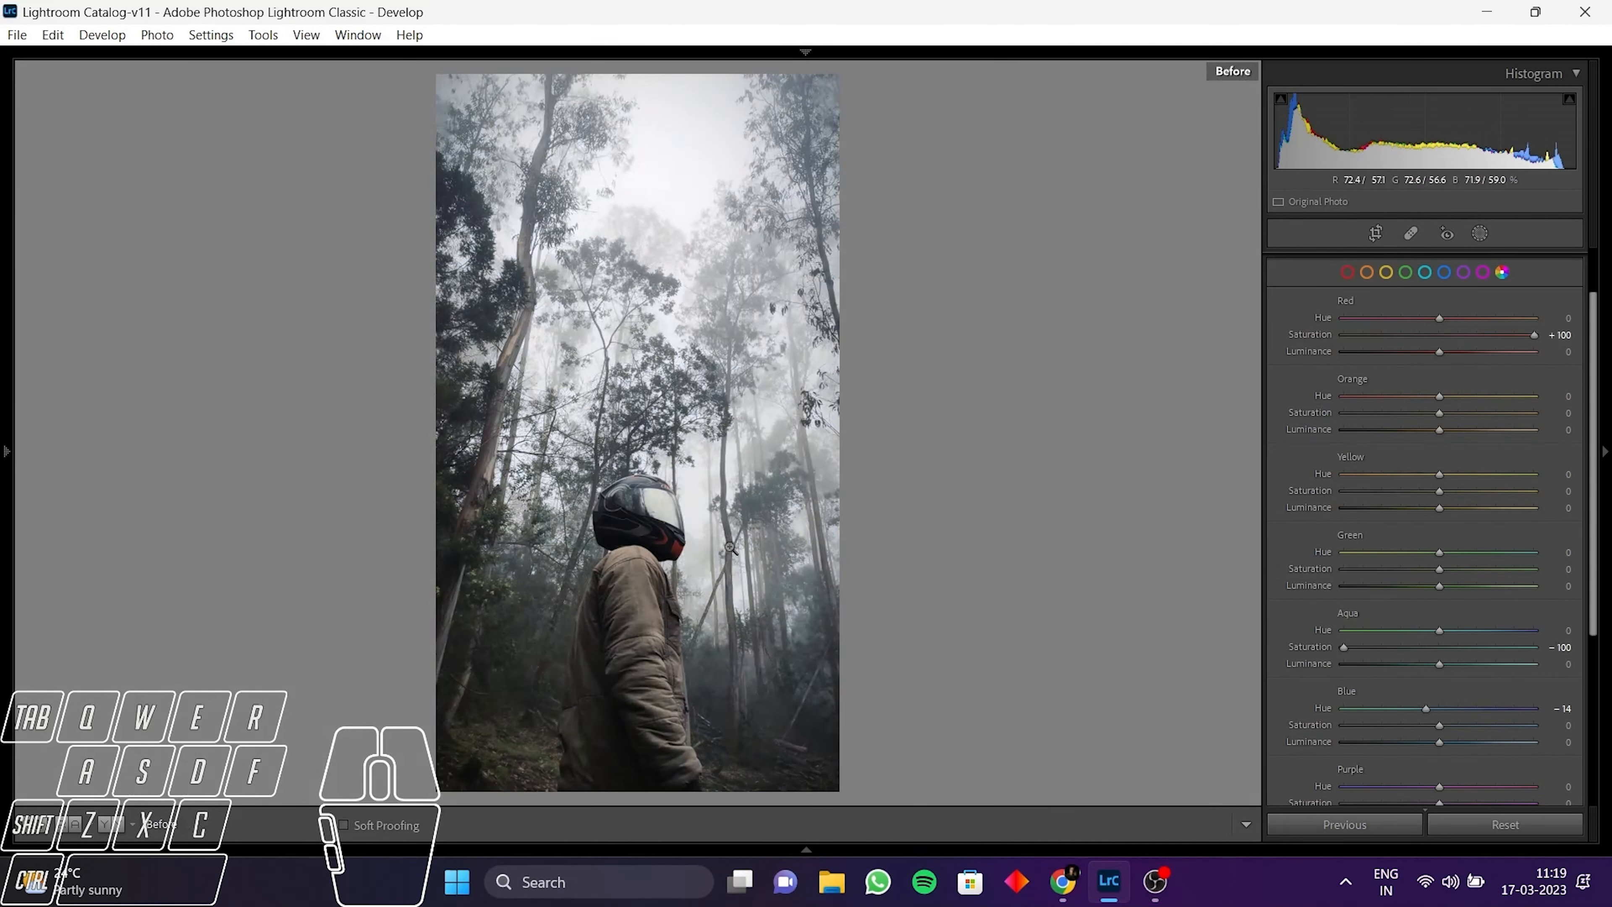
# Step: Lower the upper midtones of the point curve with a point at input 164, output 120, and inspect the trees
pyautogui.scroll(1, 1518, 346)
pyautogui.click(1548, 292)
pyautogui.click(1412, 316)
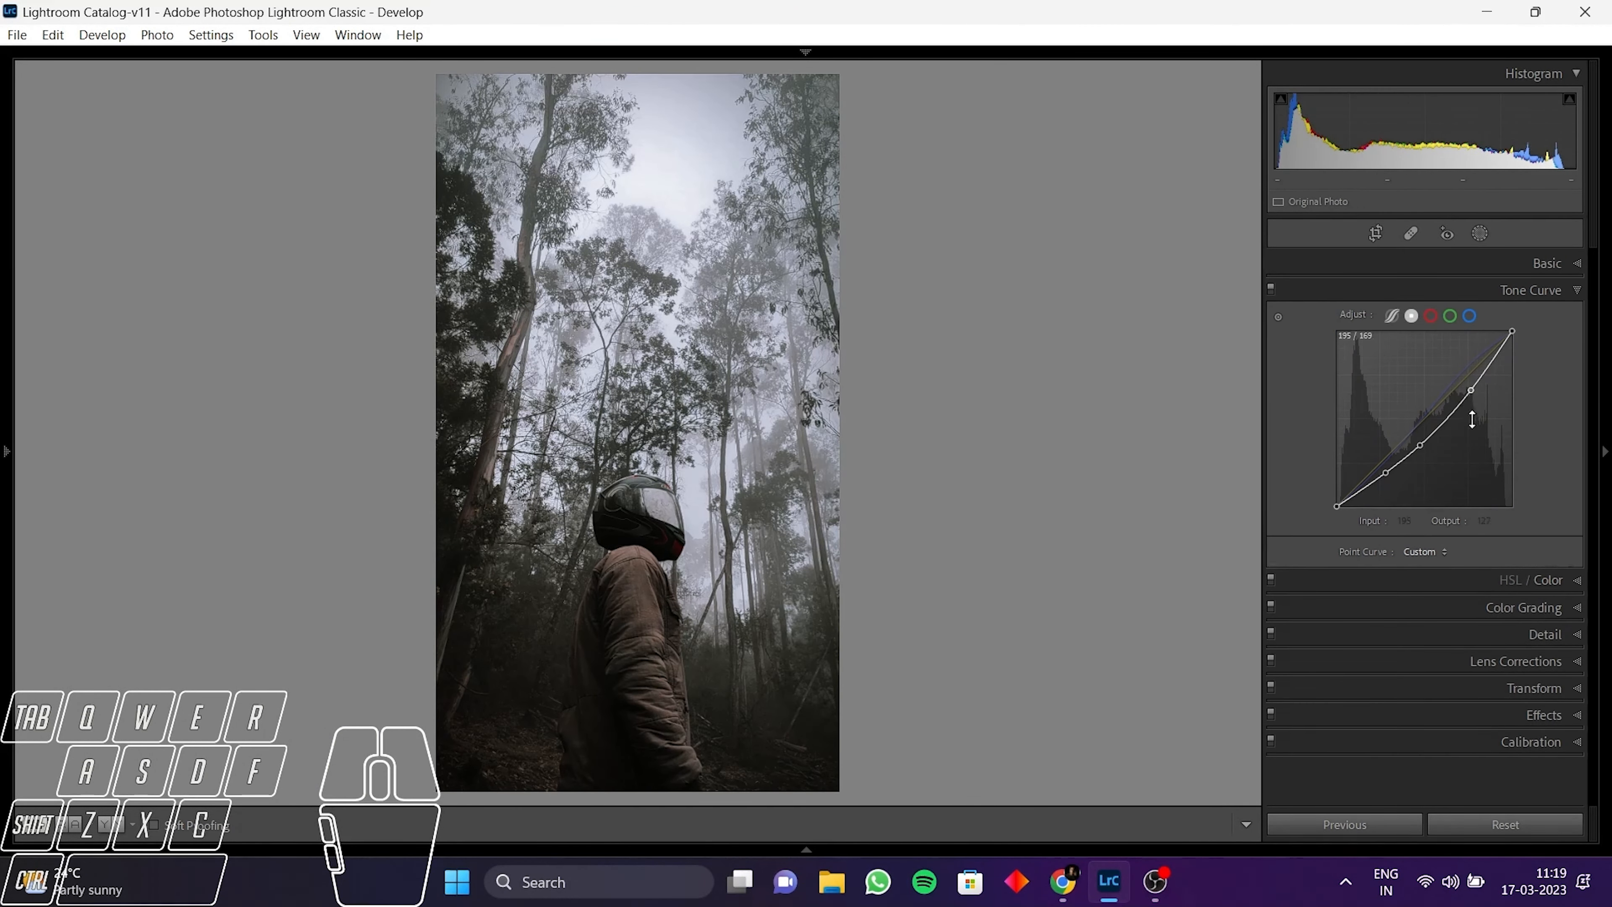
pyautogui.moveTo(1471, 382); pyautogui.dragTo(1449, 423)
pyautogui.click(758, 223)
pyautogui.click(759, 223)
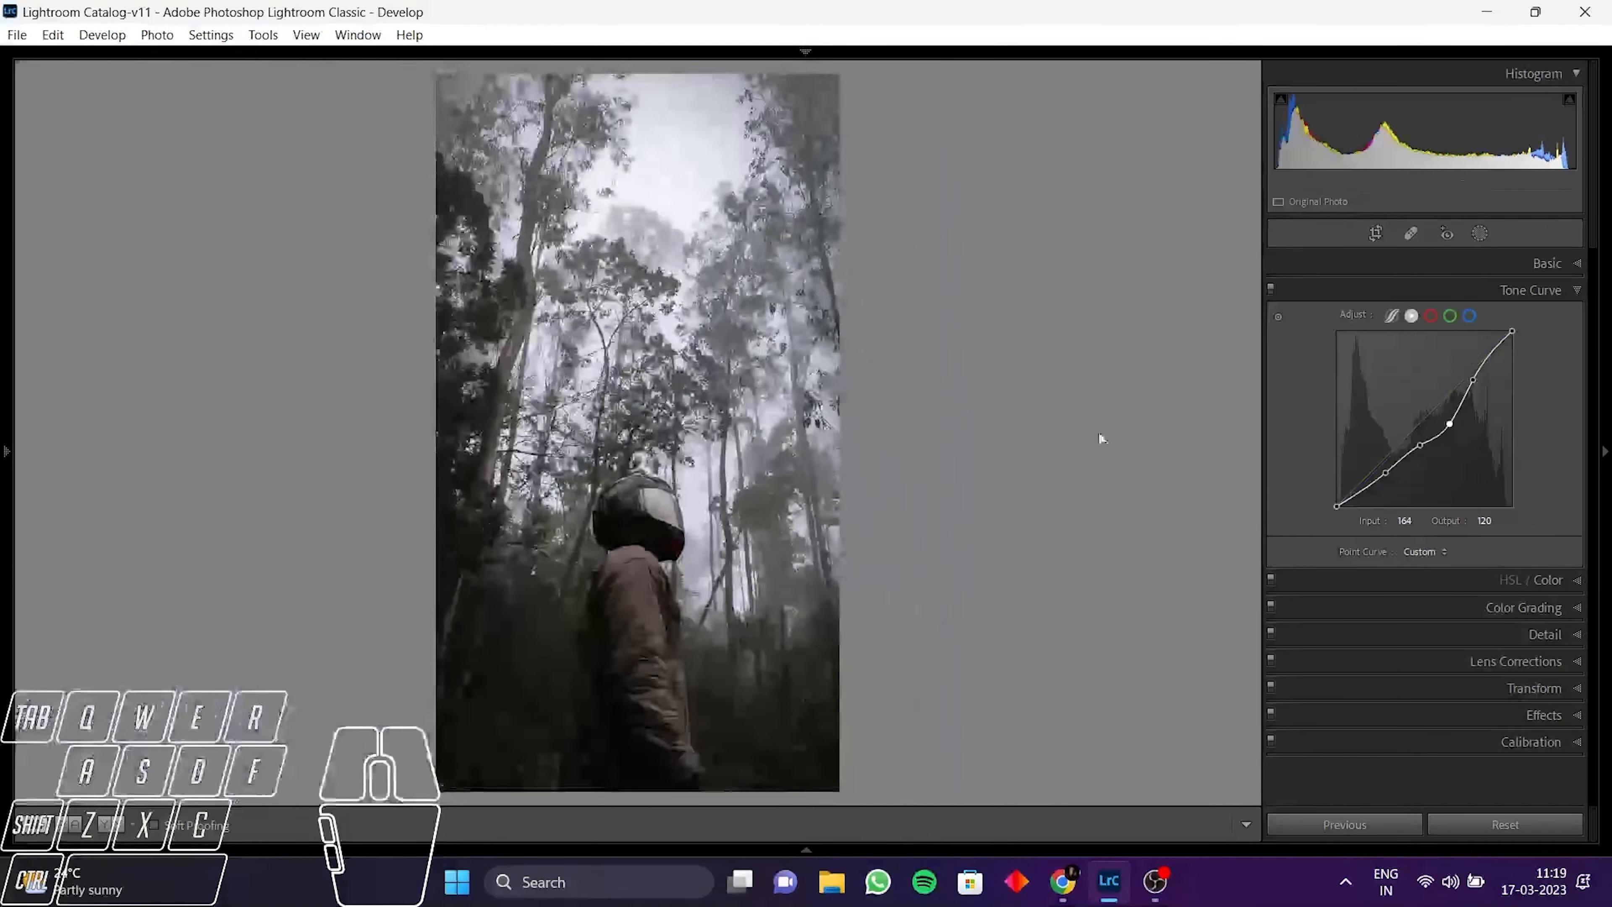
# Step: Add highlight, midtone and shadow points to the Red channel curve, with the midtone point at input 115, output 119
pyautogui.click(1432, 317)
pyautogui.moveTo(1427, 416); pyautogui.dragTo(1428, 413)
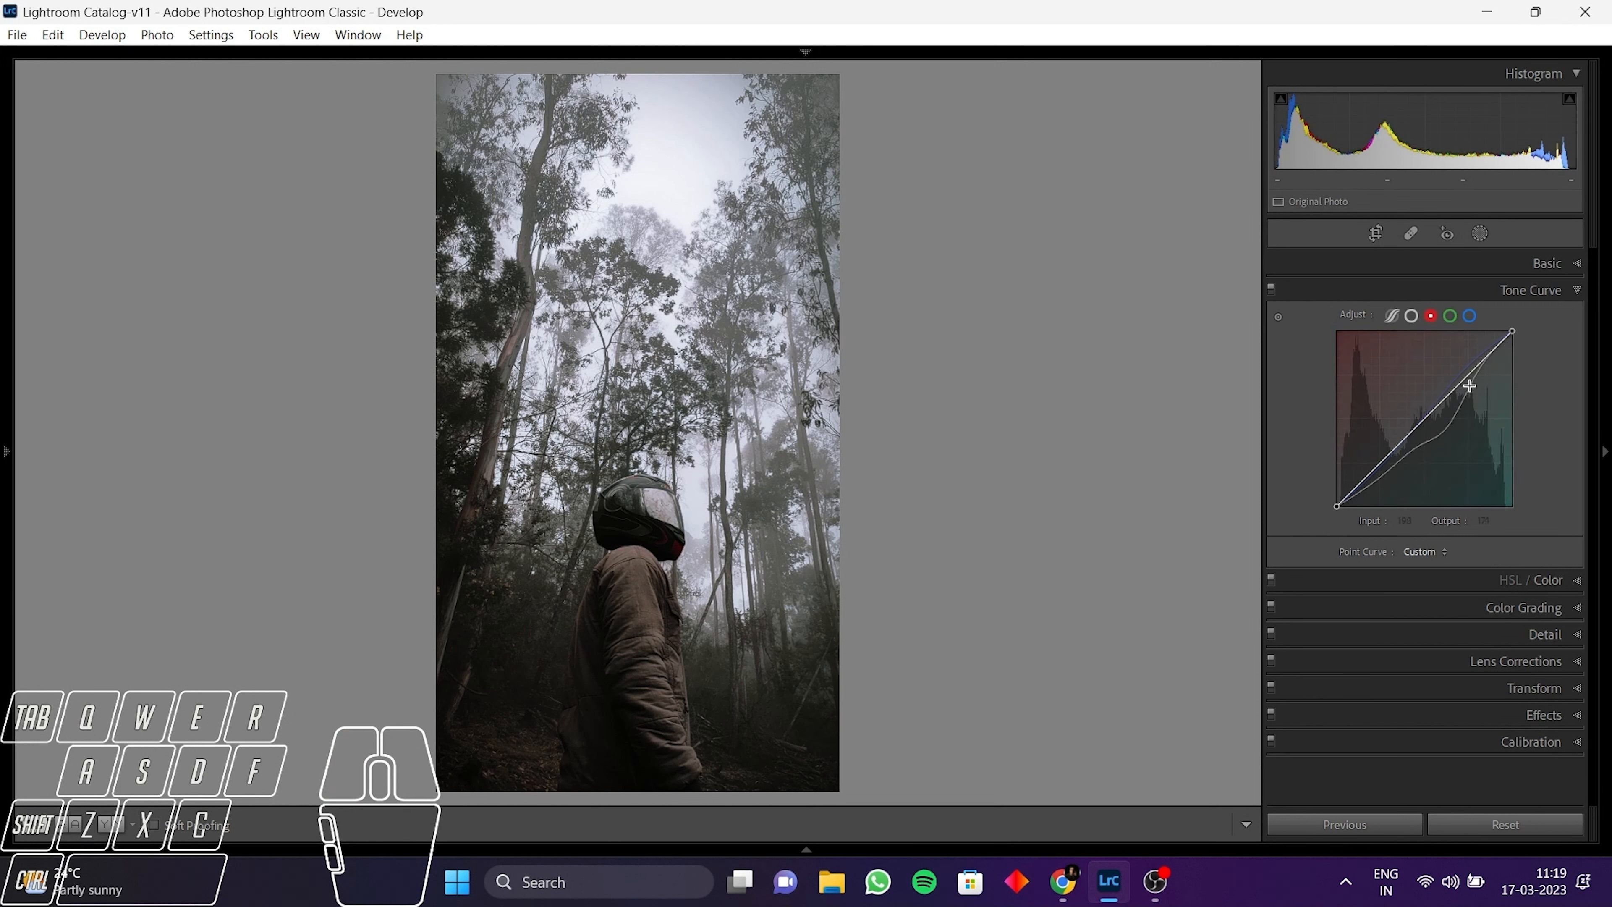
pyautogui.click(1472, 373)
pyautogui.click(1419, 424)
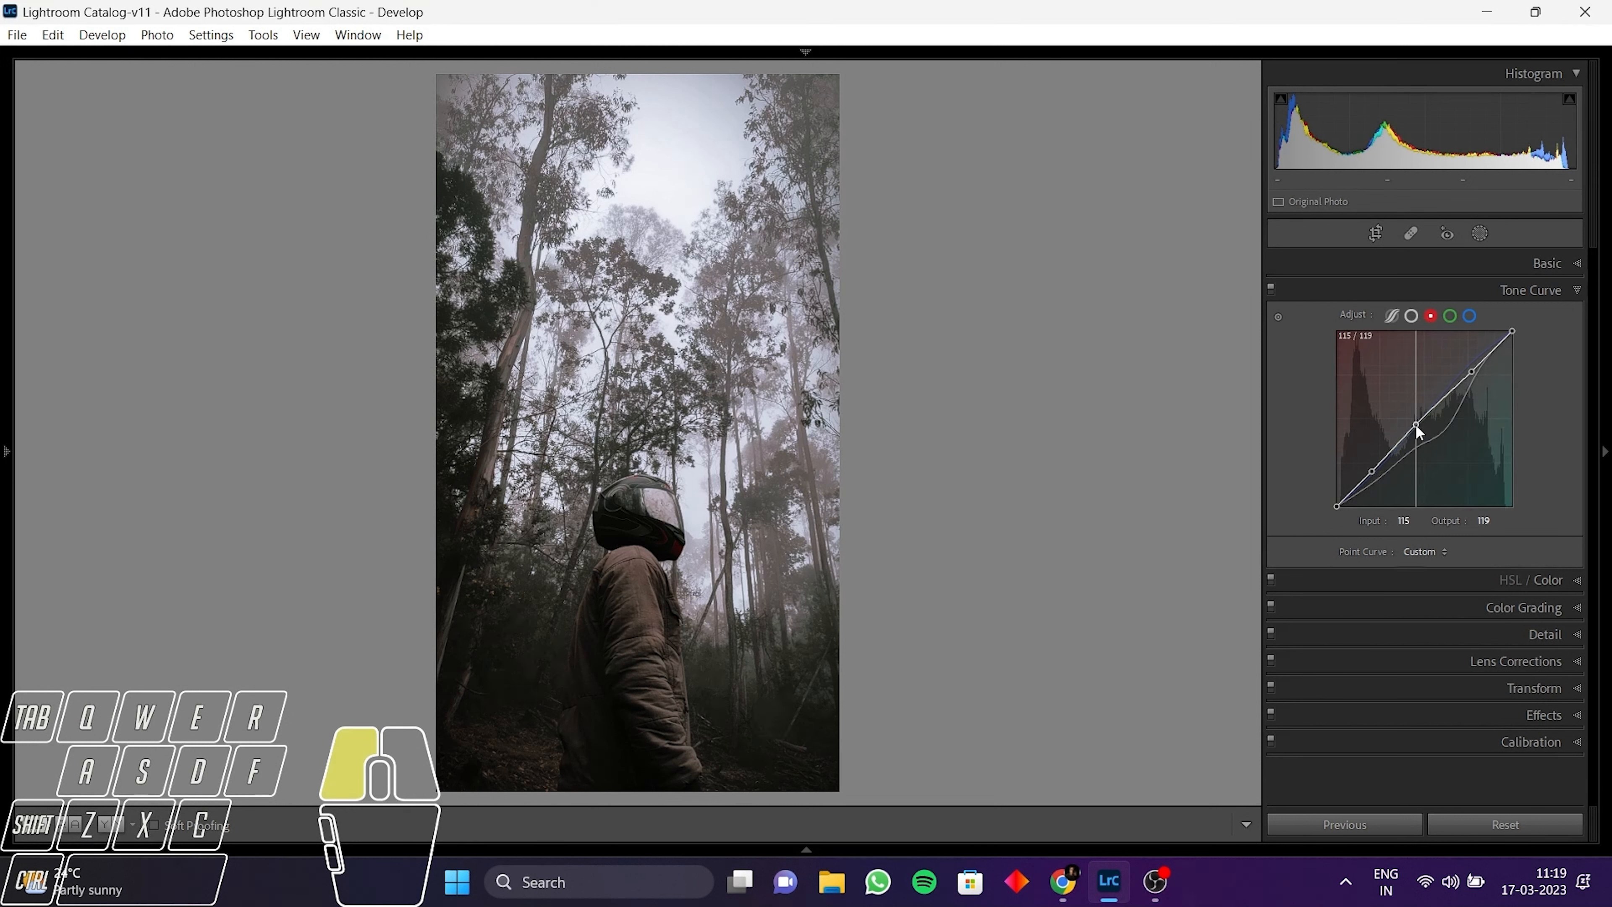
# Step: Try an extra Red curve point at input 147, output 146, compare the Tone Curve off and on, and remove the point
pyautogui.moveTo(1436, 412); pyautogui.dragTo(1437, 408)
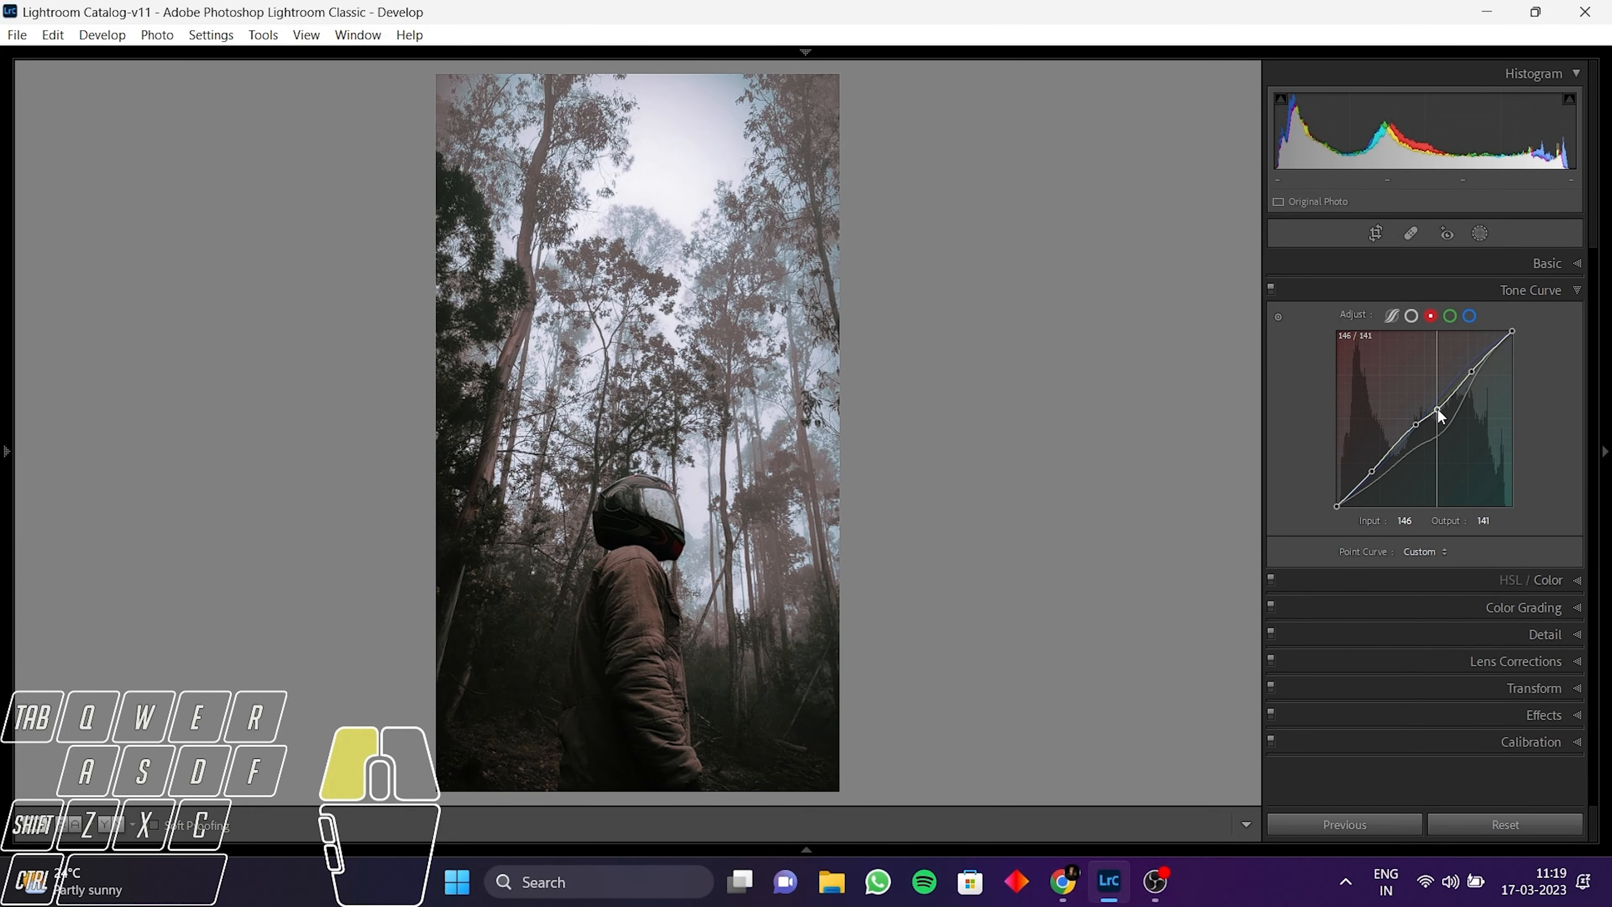
pyautogui.moveTo(660, 530); pyautogui.dragTo(781, 444)
pyautogui.click(1270, 290)
pyautogui.click(1270, 290)
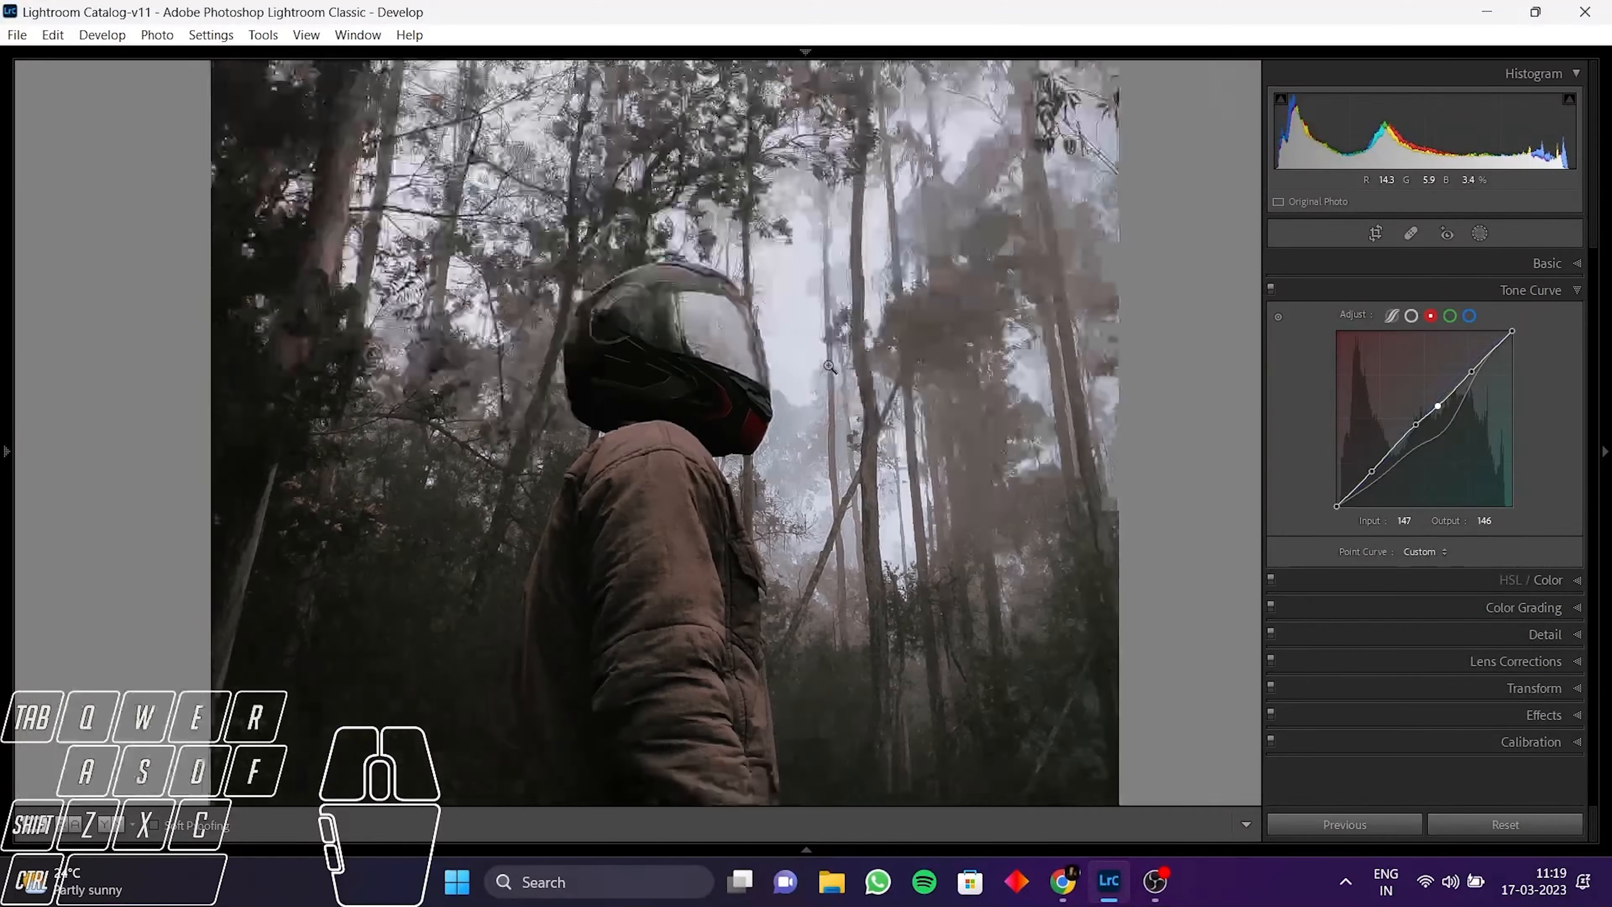
pyautogui.doubleClick(1437, 405)
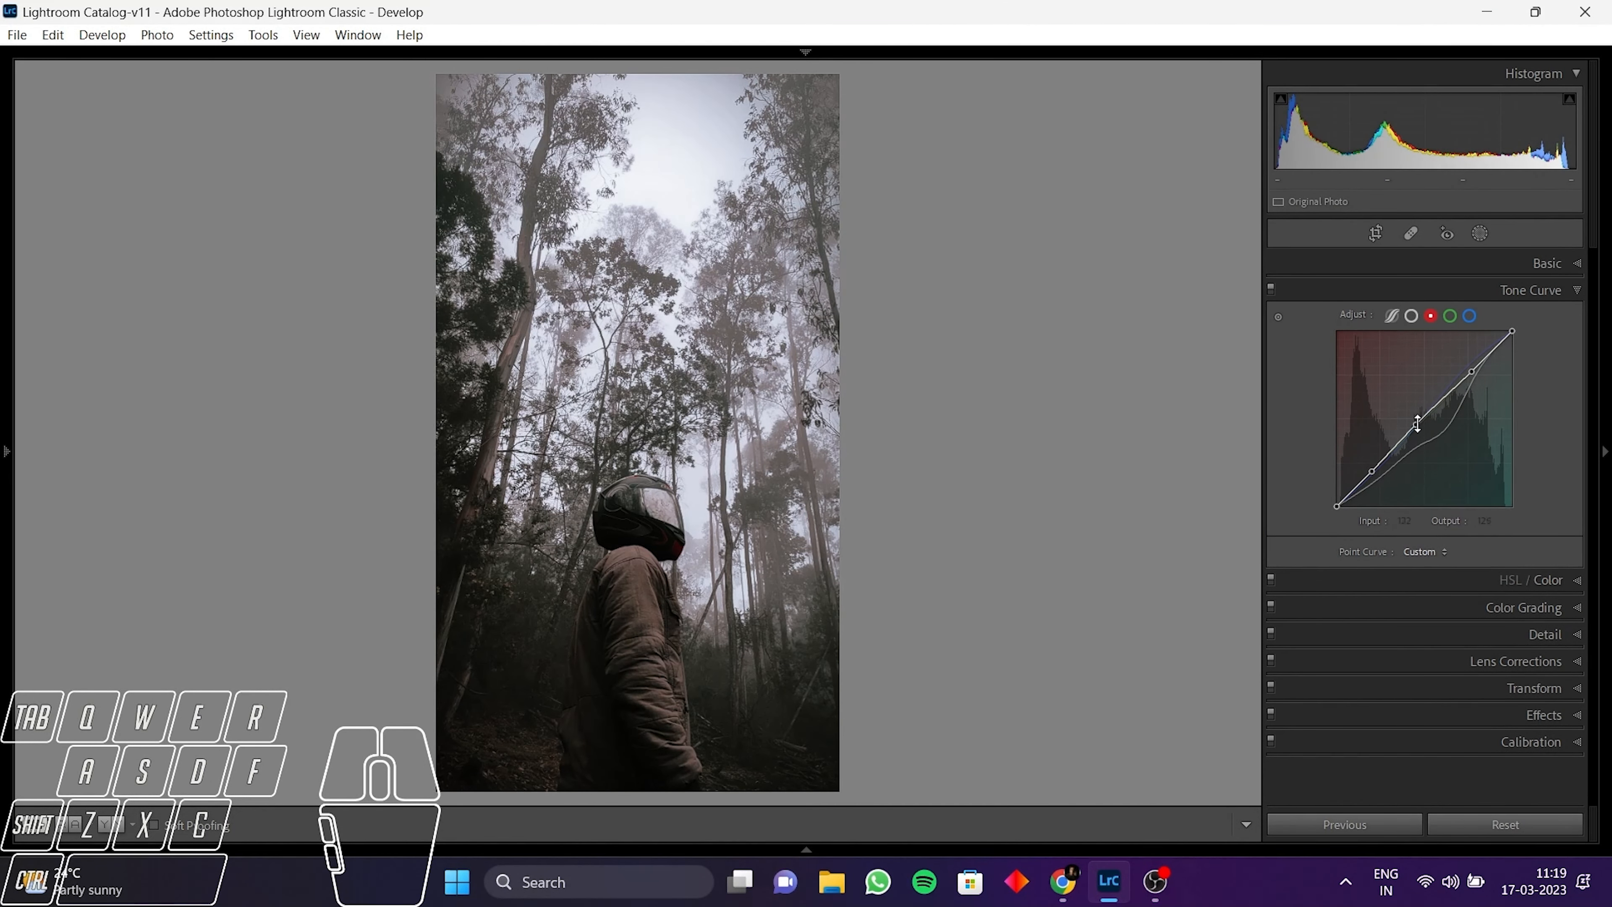
# Step: Raise the Red curve's shadow point to input 40, output 44, and inspect the jacket and dark undergrowth
pyautogui.moveTo(1373, 471); pyautogui.dragTo(1362, 476)
pyautogui.doubleClick(1372, 464)
pyautogui.click(615, 596)
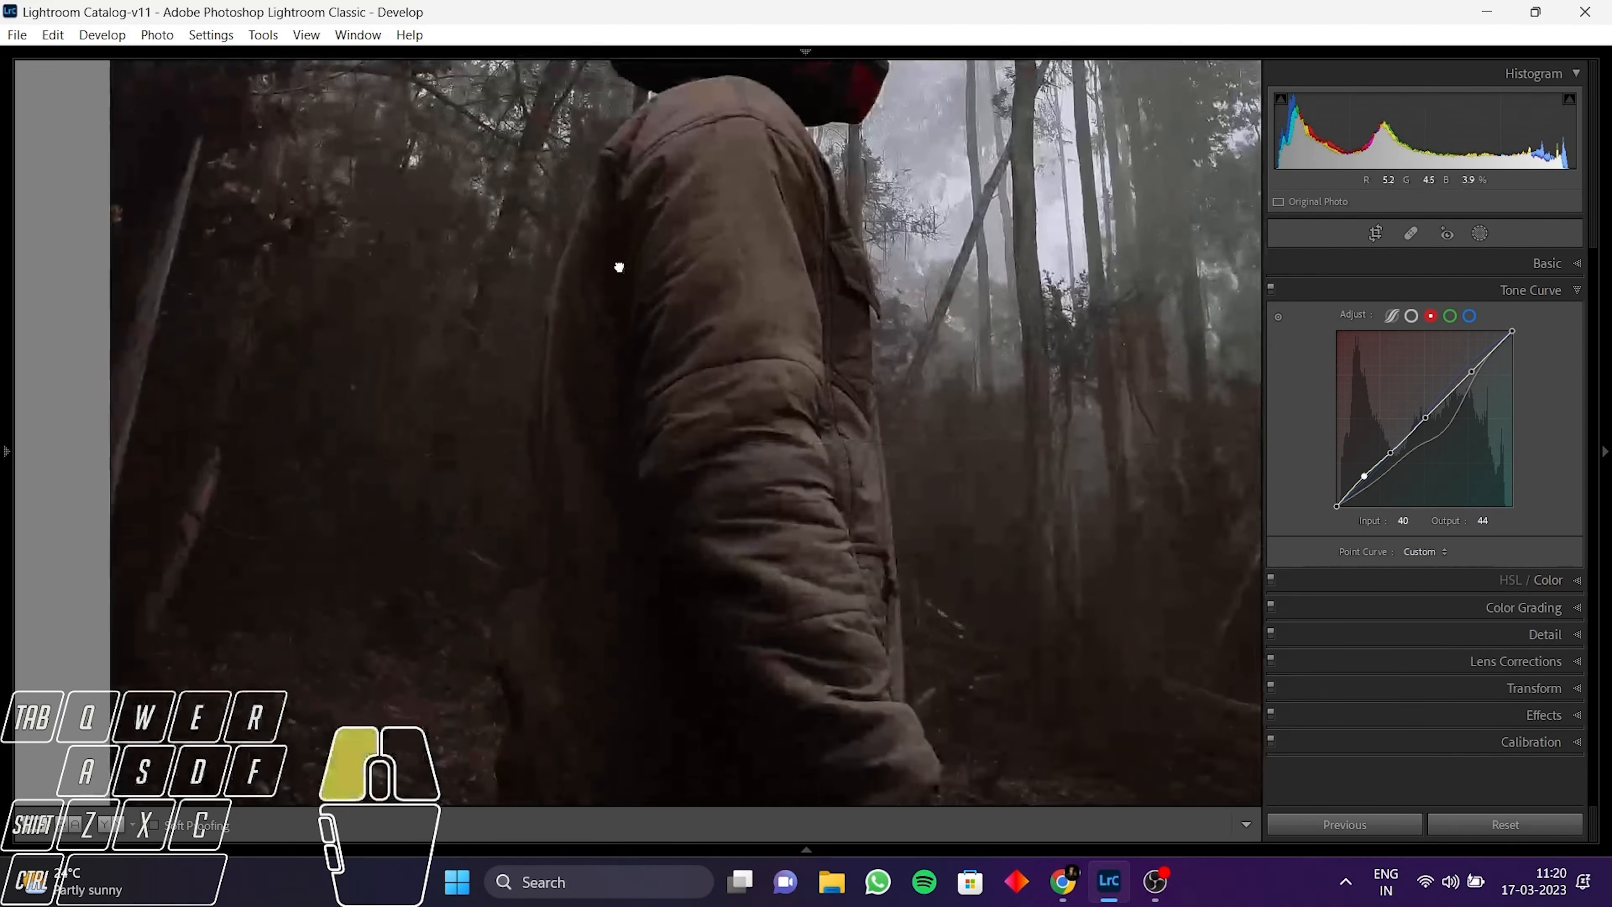
pyautogui.click(618, 266)
# Step: Set the Tint to +26 in the Basic adjustments and compare the photo with its unedited version
pyautogui.click(1547, 263)
pyautogui.moveTo(1442, 391); pyautogui.dragTo(1460, 392)
pyautogui.click(717, 522)
pyautogui.moveTo(716, 522); pyautogui.dragTo(710, 206)
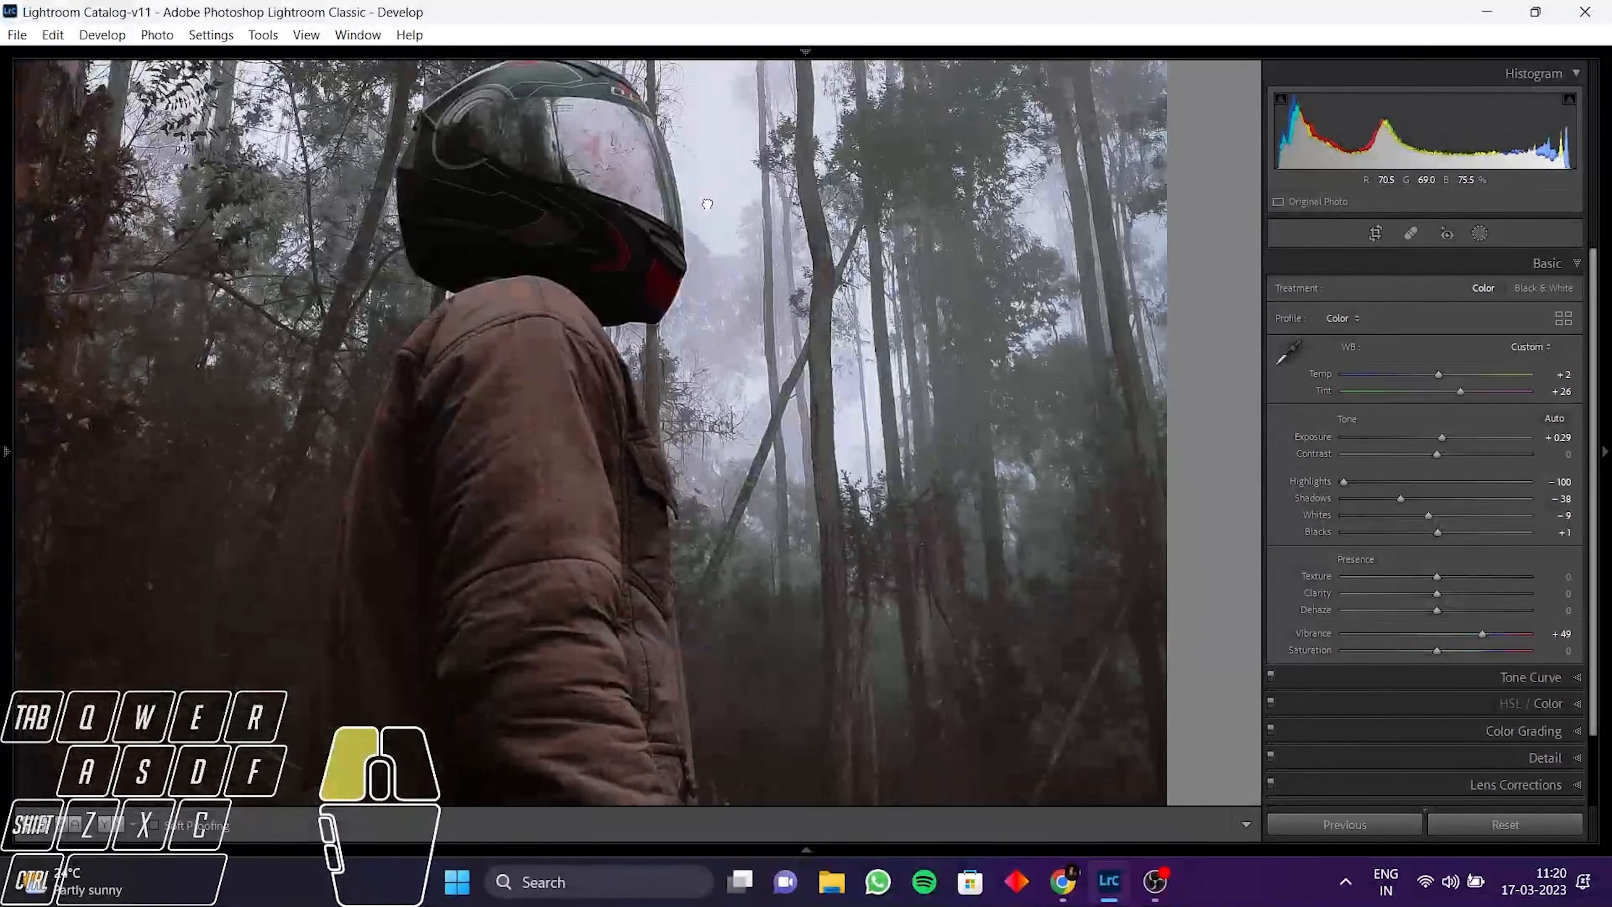
pyautogui.click(711, 212)
pyautogui.press('\\')
pyautogui.press('\\')
pyautogui.press('\\')
pyautogui.press('\\')
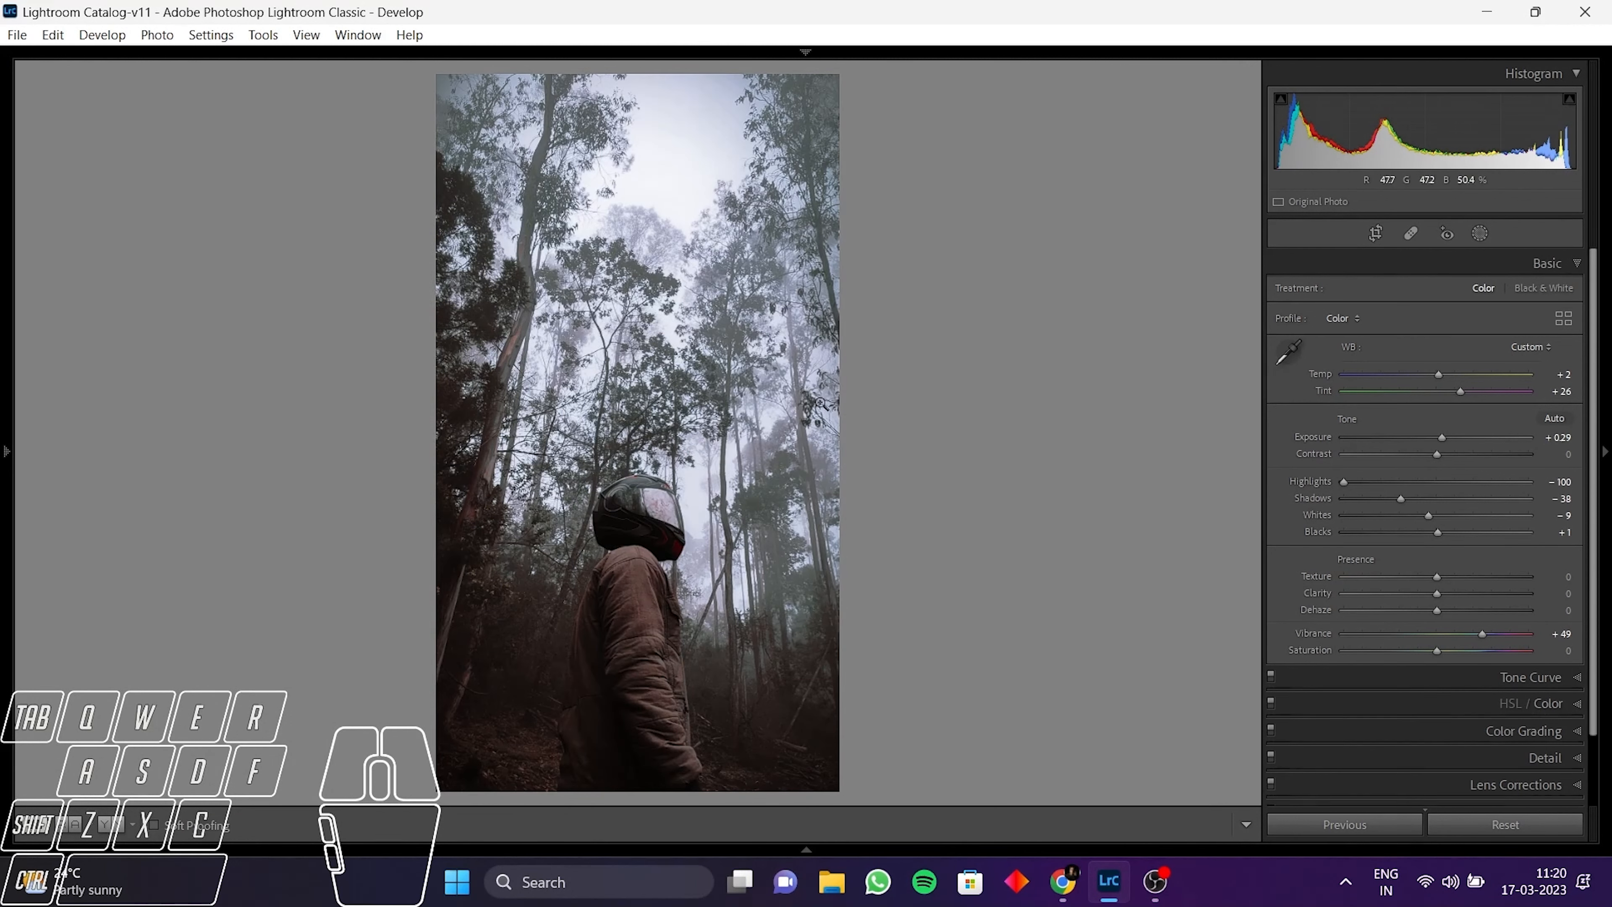
# Step: Try Contrast at -52 and reset it to 0, set Clarity to +15 and check the detail up close
pyautogui.moveTo(1437, 454); pyautogui.dragTo(1387, 466)
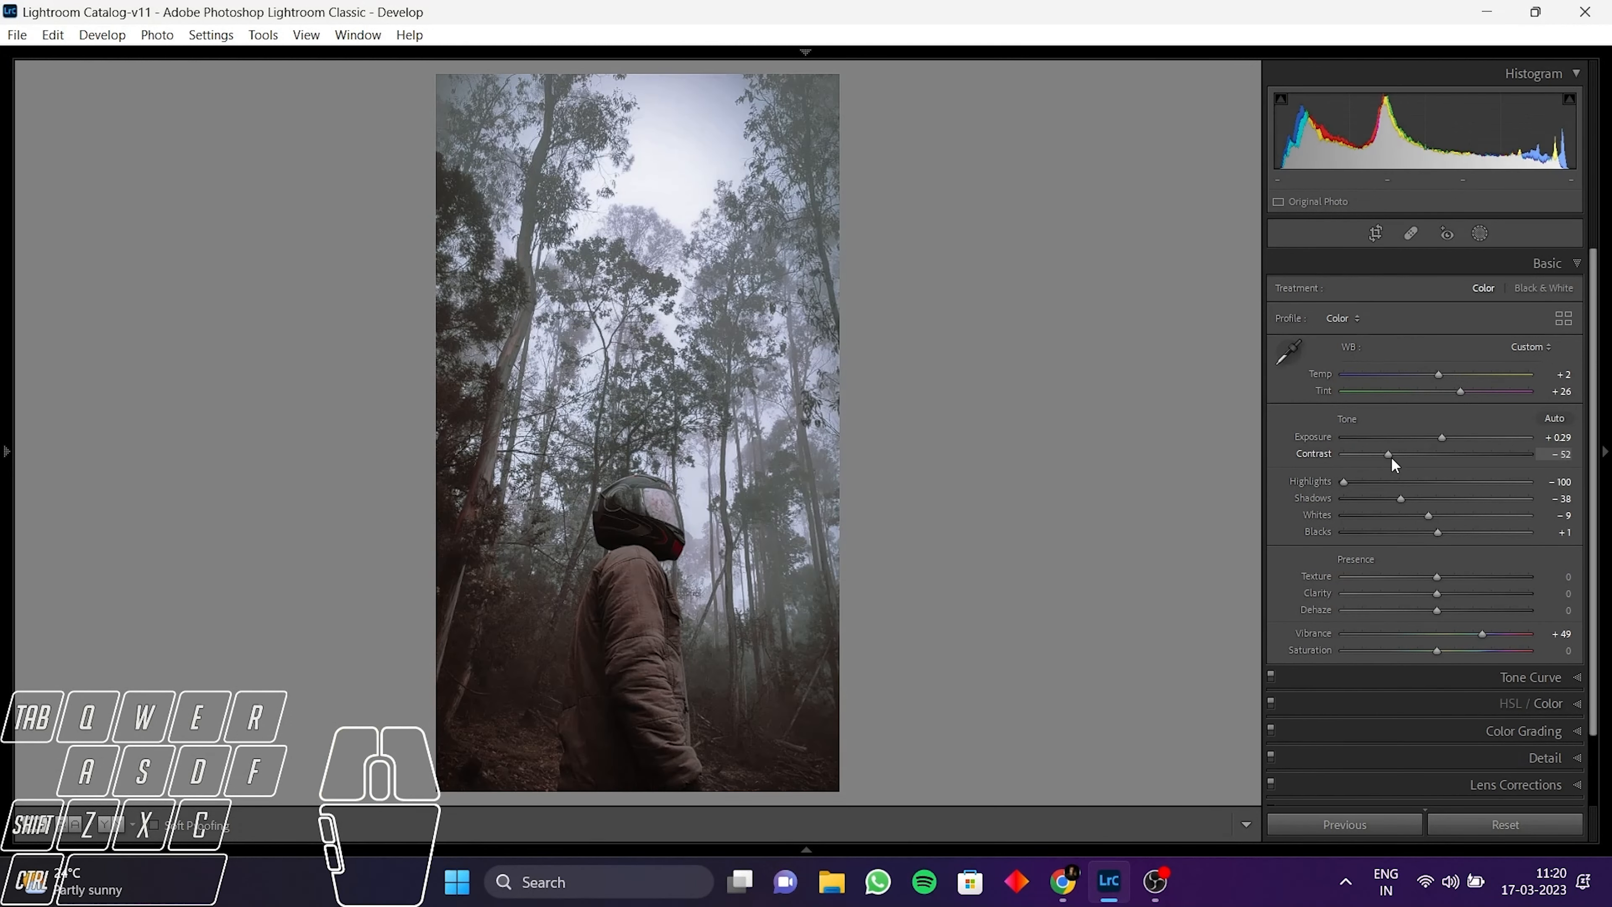
pyautogui.doubleClick(1390, 455)
pyautogui.moveTo(1446, 600)
pyautogui.mouseDown()
pyautogui.moveTo(1483, 592)
pyautogui.moveTo(1450, 603)
pyautogui.mouseUp()
pyautogui.click(712, 324)
pyautogui.click(711, 323)
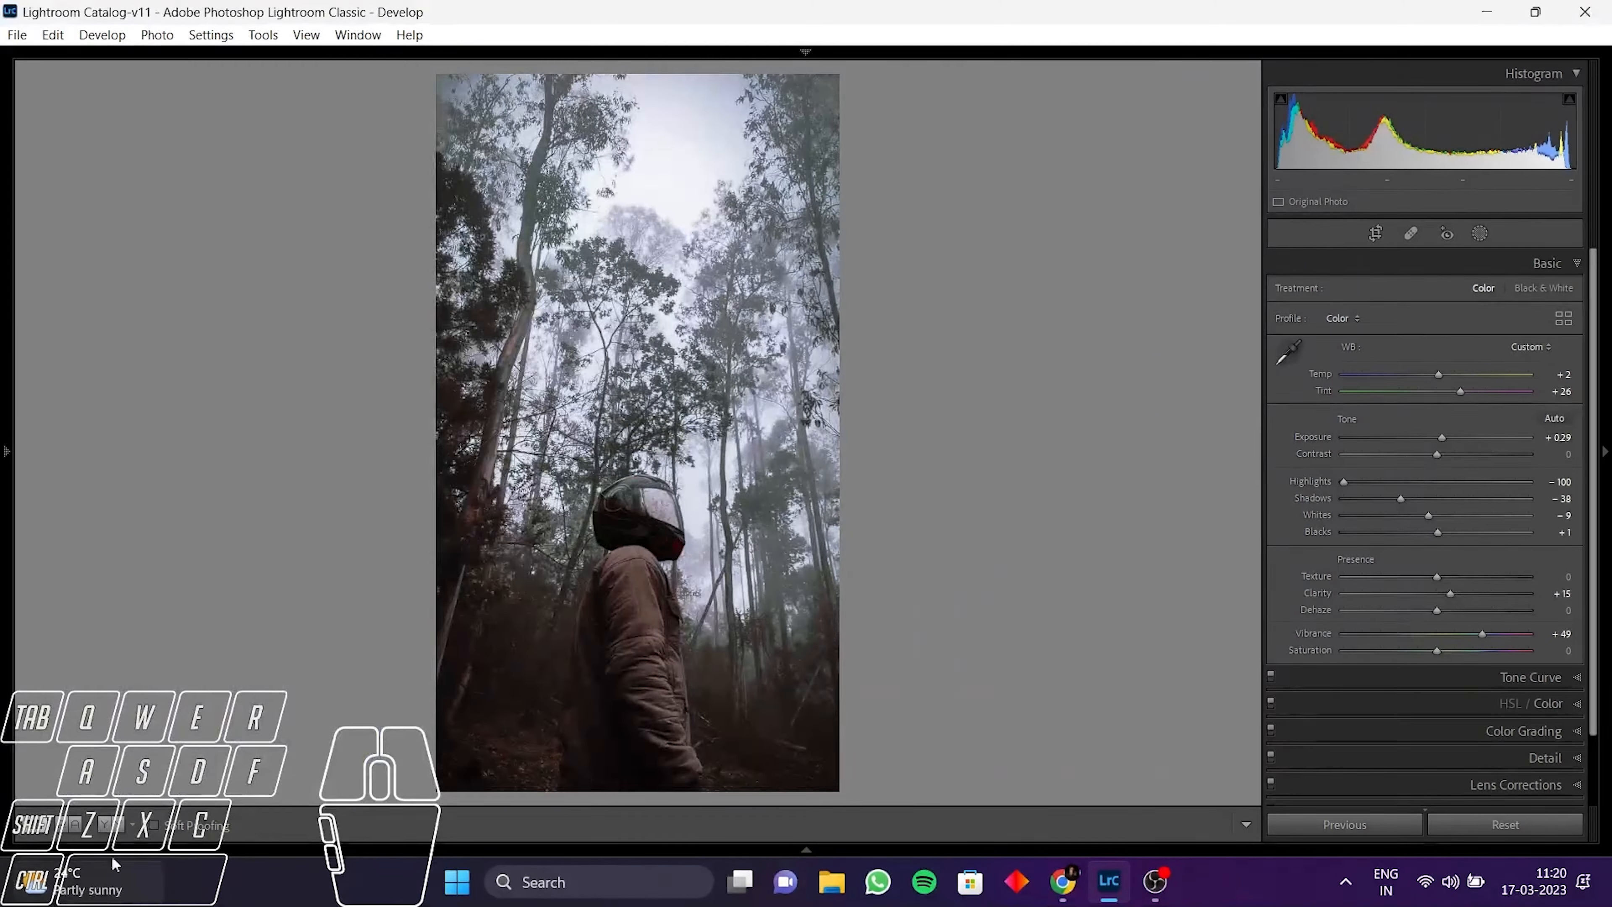
# Step: Compare the original and the graded rider portrait side by side
pyautogui.click(109, 825)
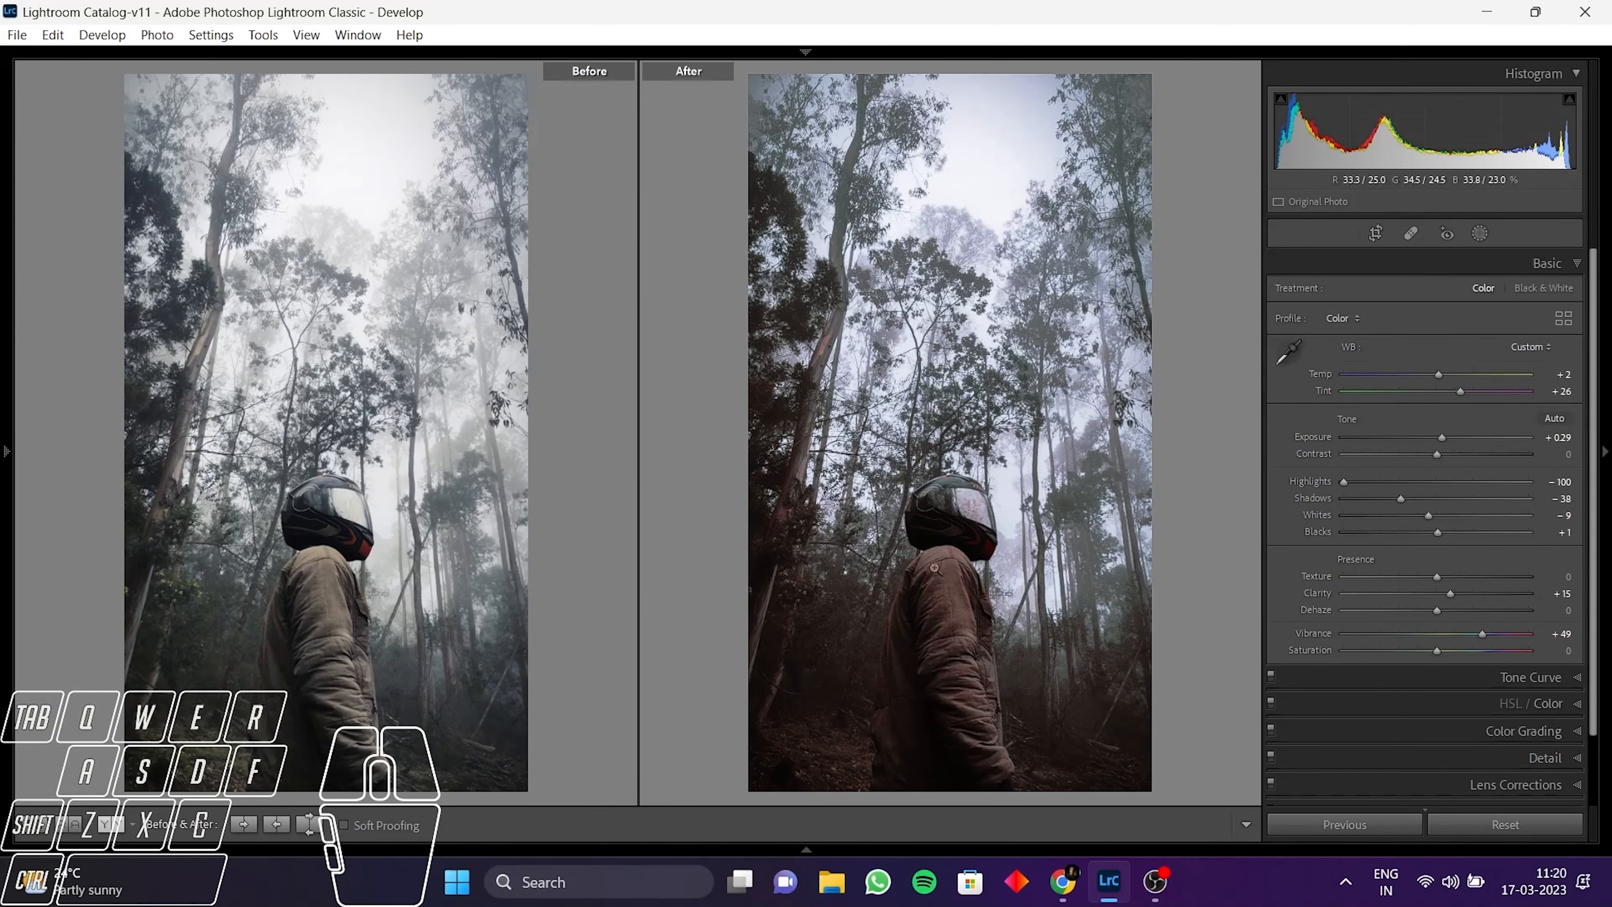
pyautogui.moveTo(972, 567); pyautogui.dragTo(908, 788)
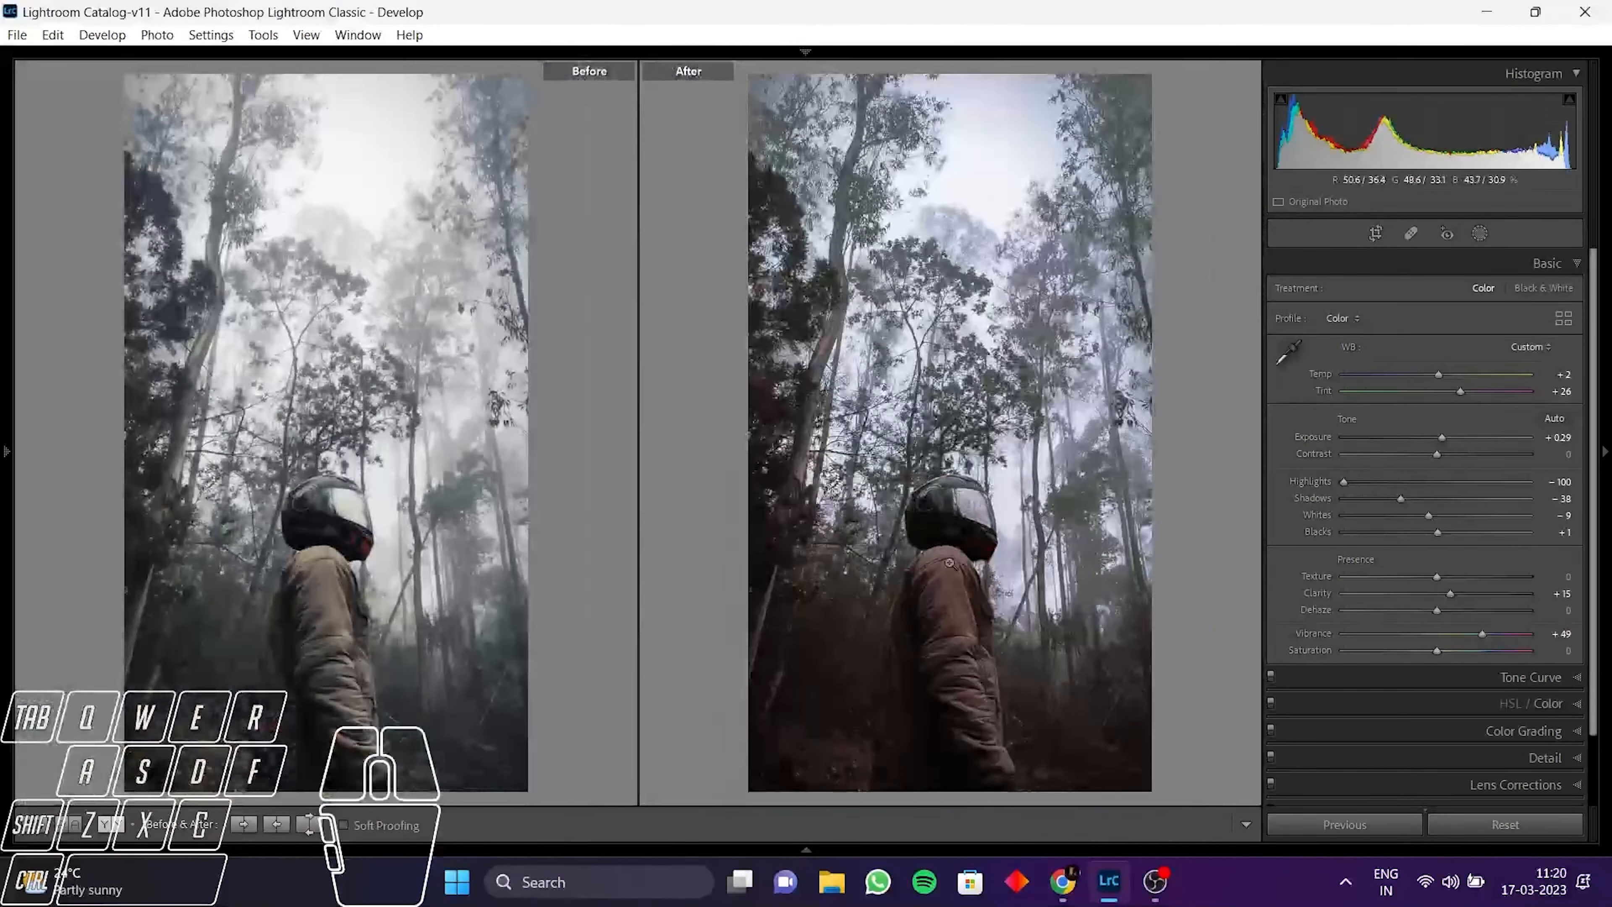
pyautogui.press('y')
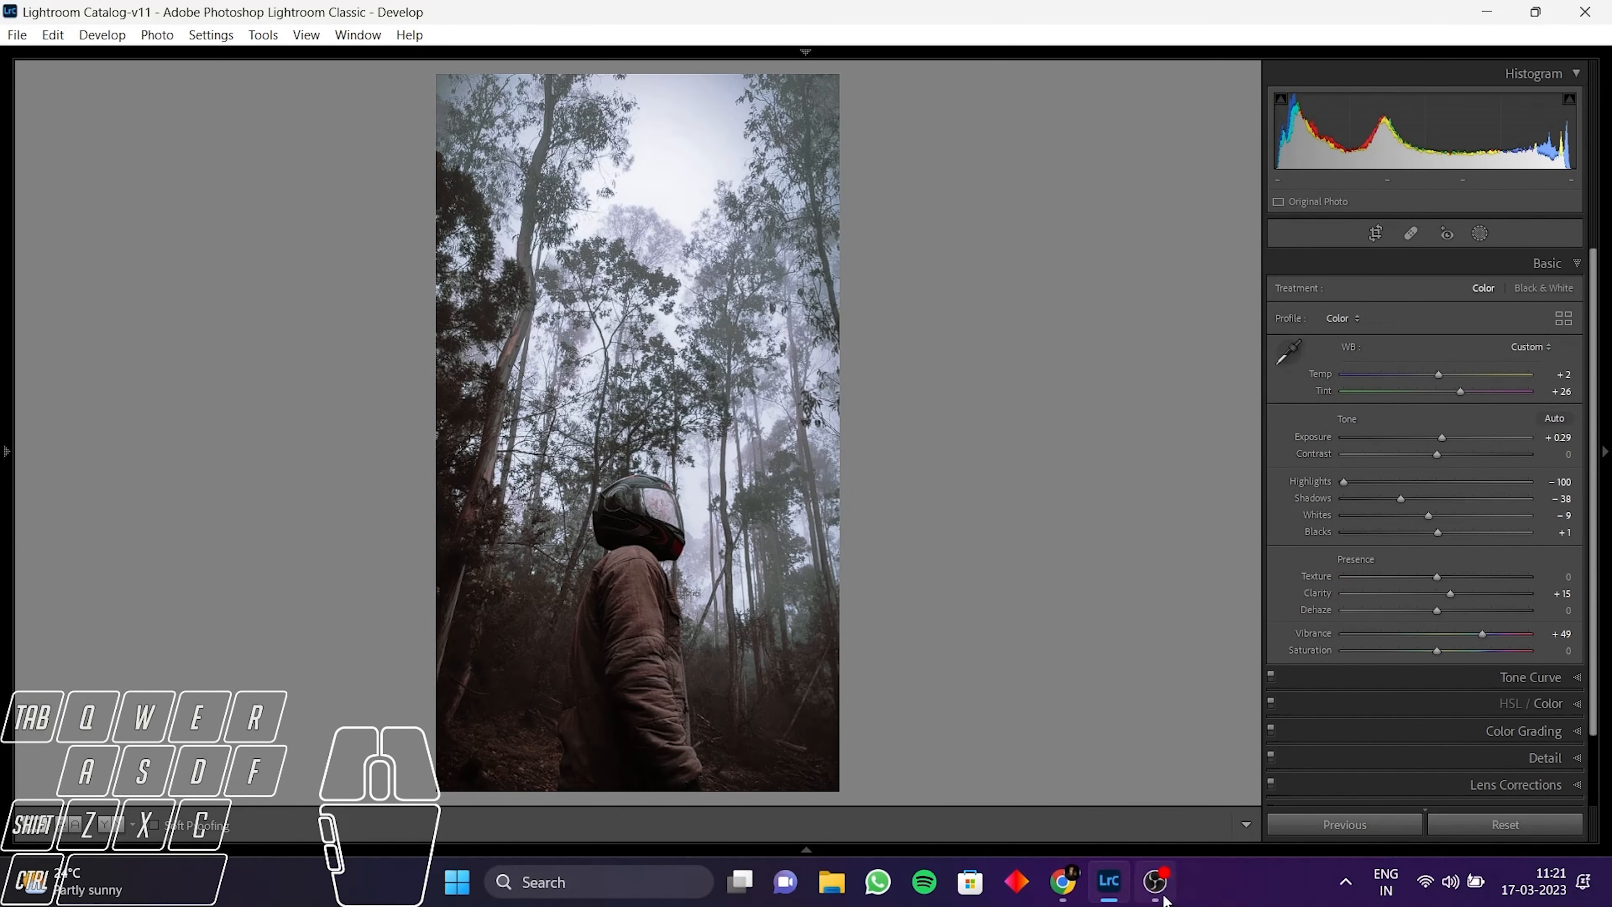
# Step: Review the Blue channel curve and the HSL, Color Grading and Detail settings of the finished grade
pyautogui.click(1536, 676)
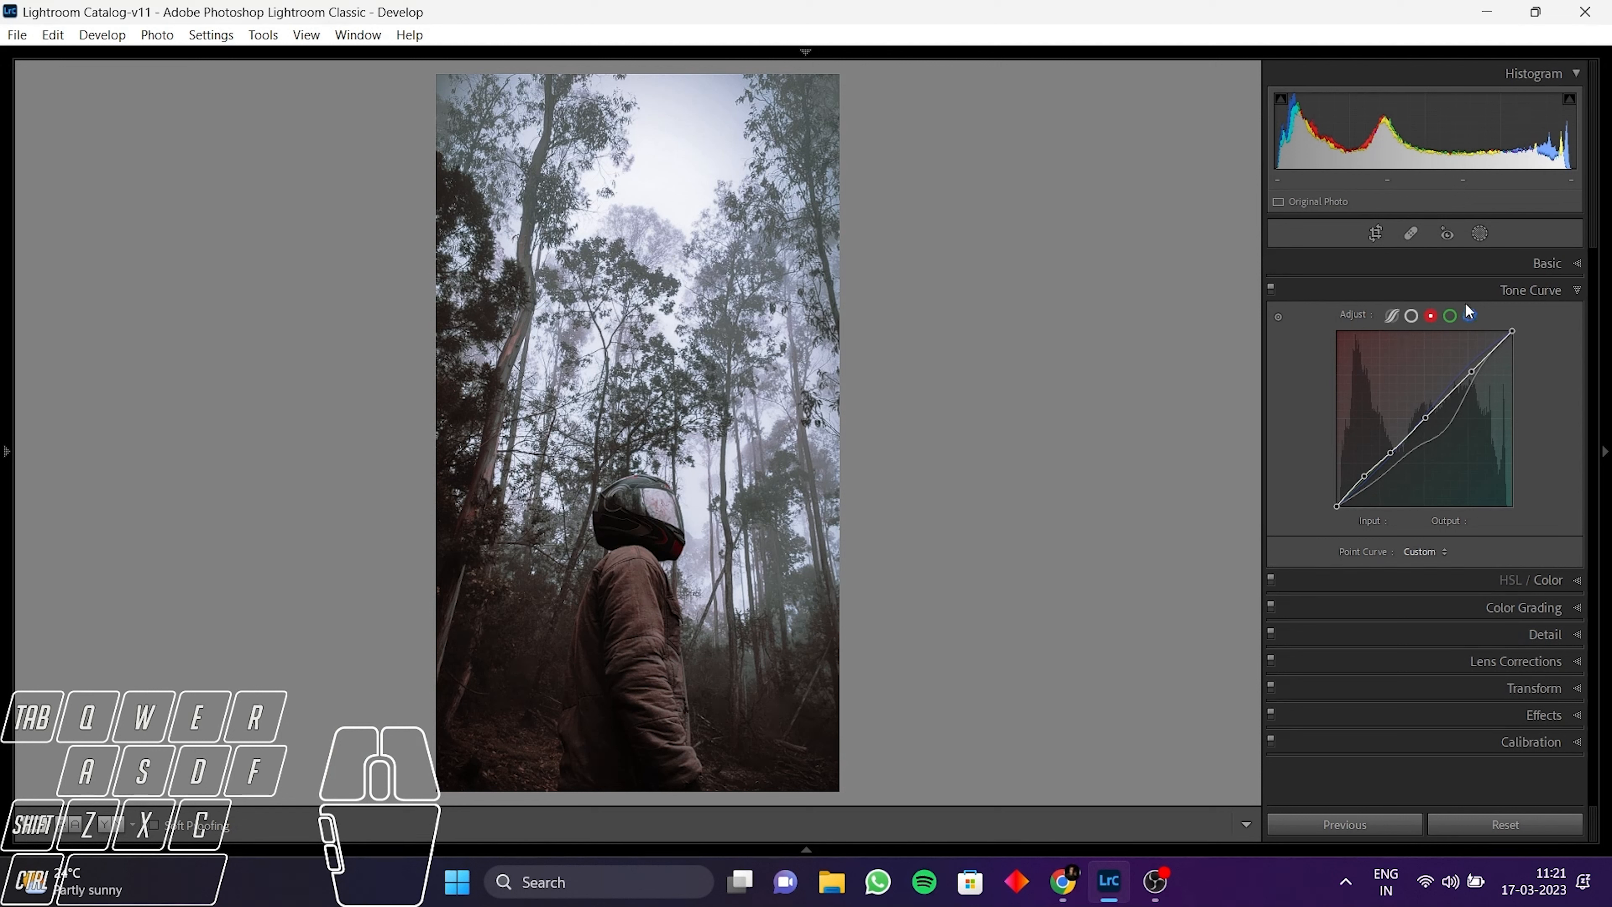
pyautogui.click(1469, 316)
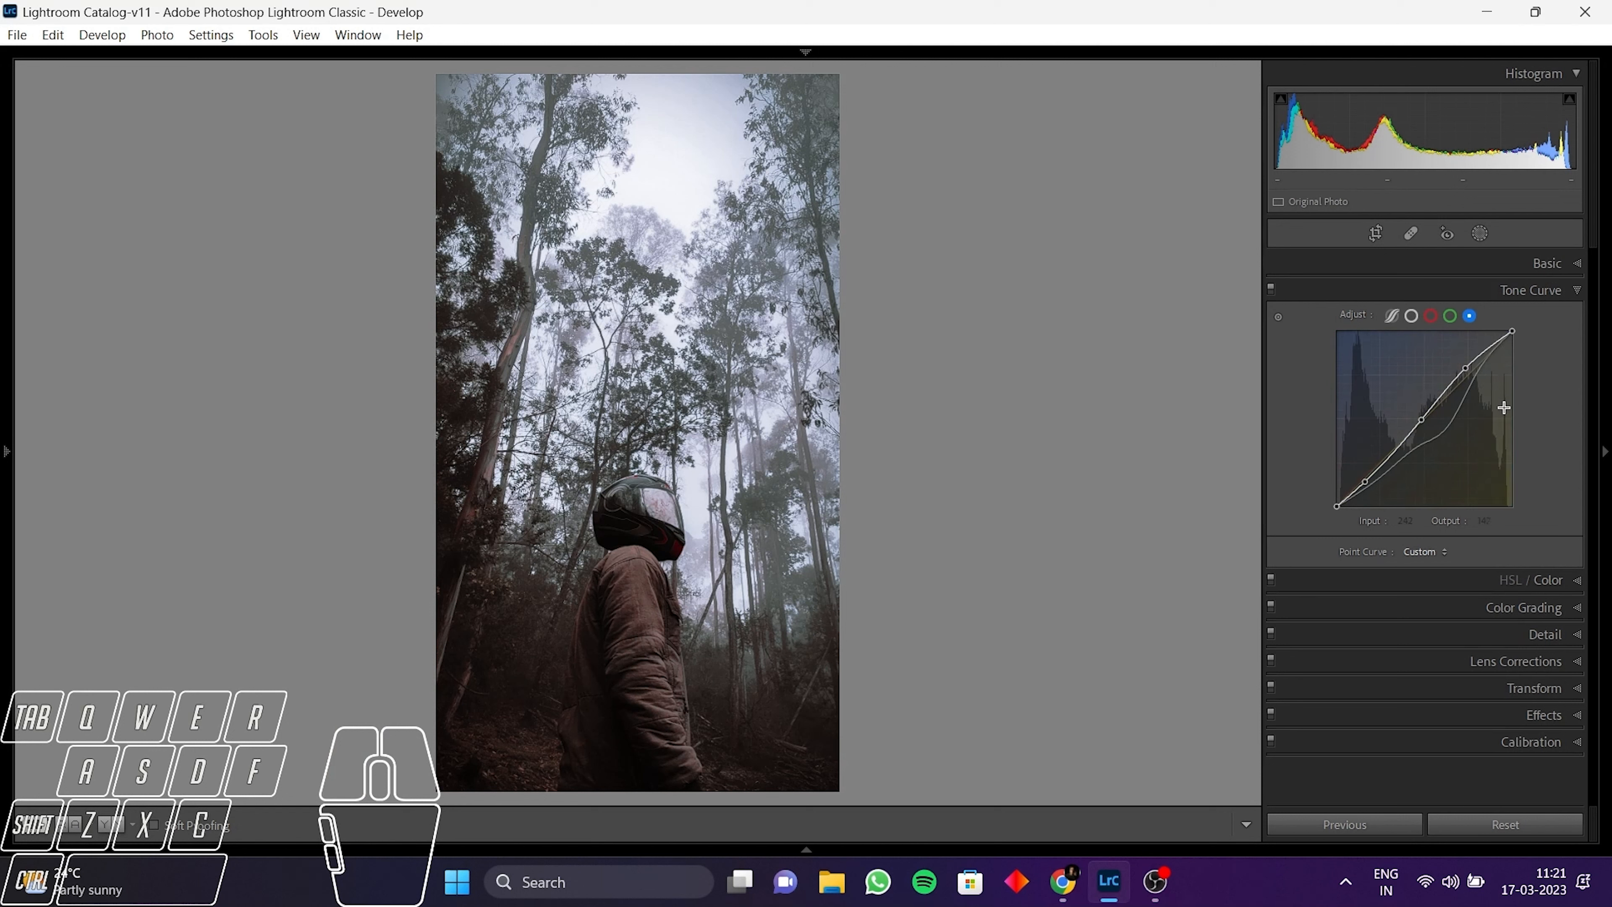
pyautogui.click(1553, 582)
pyautogui.scroll(-5, 1507, 539)
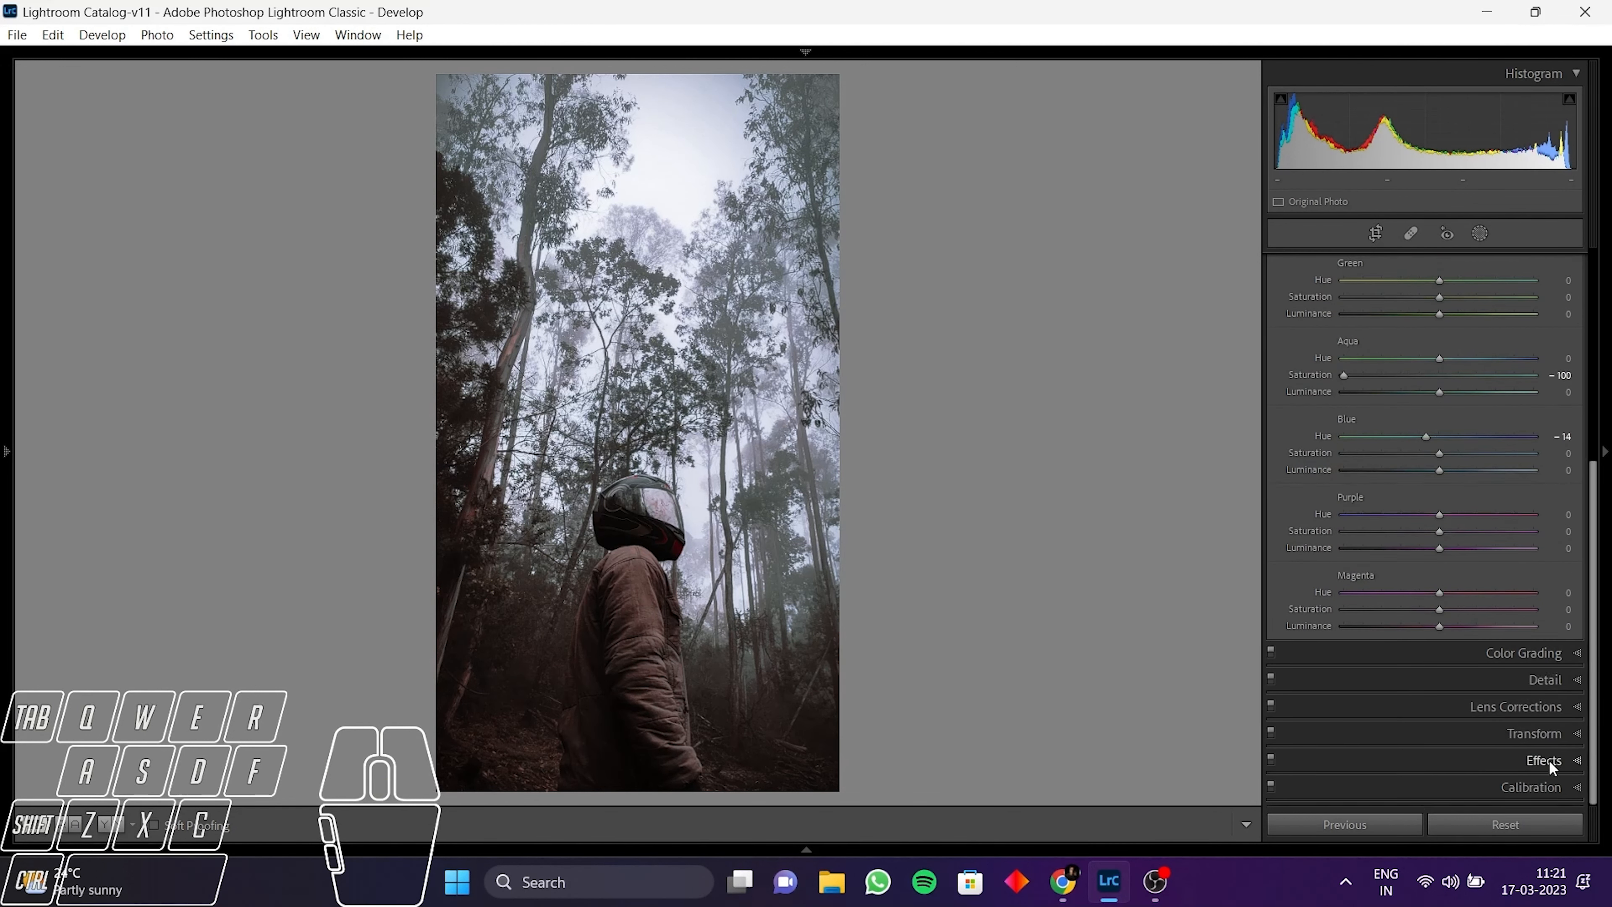
pyautogui.click(1546, 652)
pyautogui.click(1536, 682)
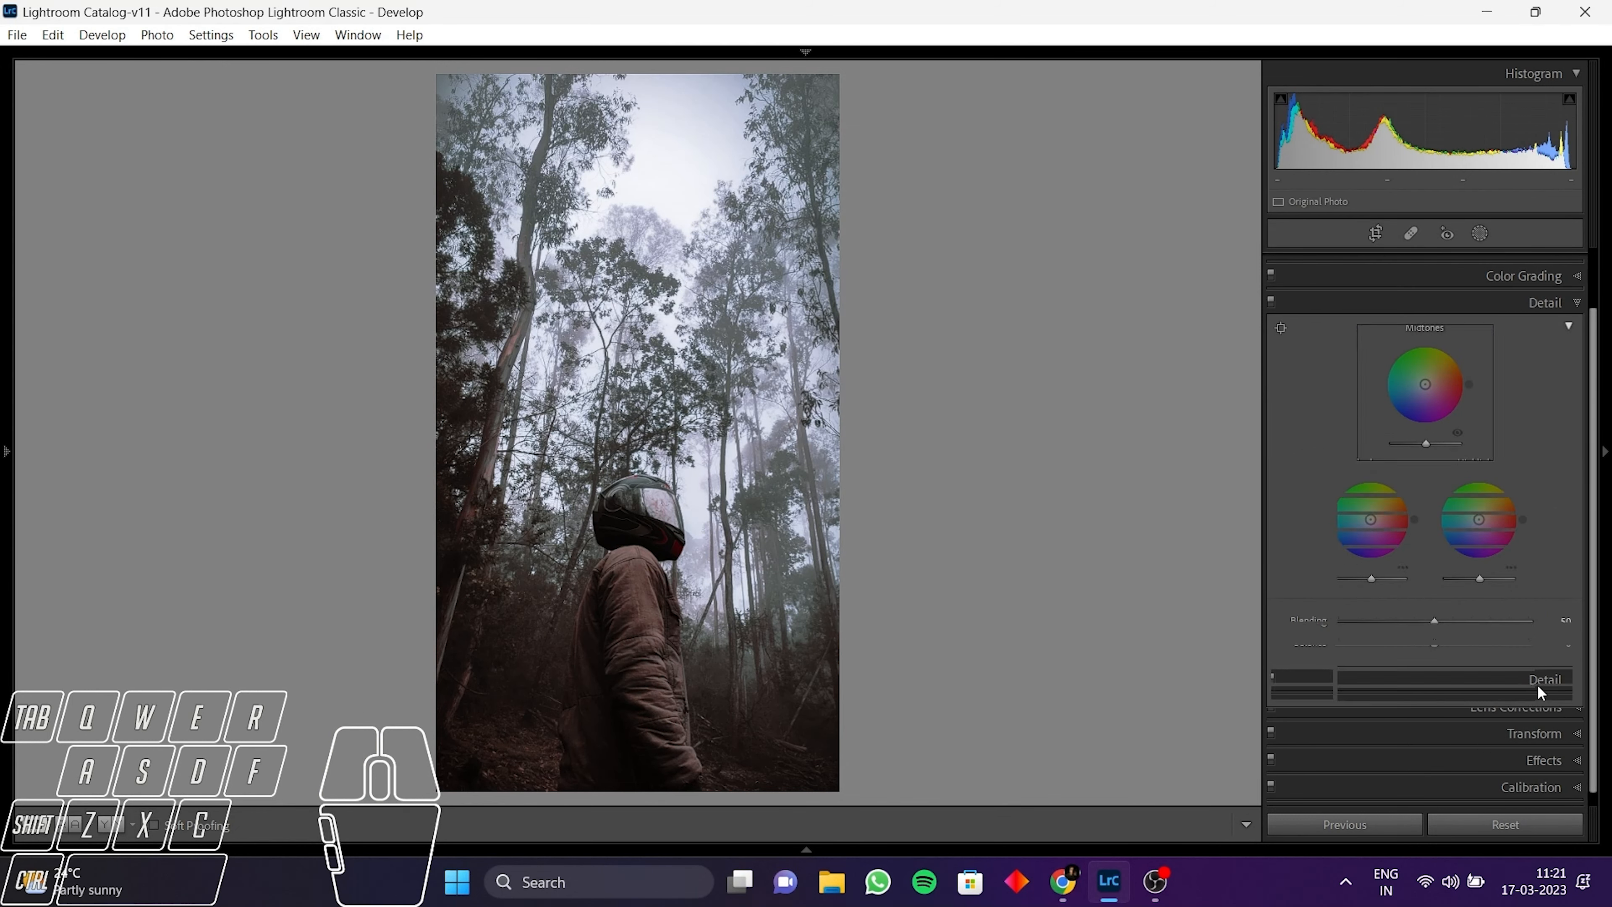
pyautogui.click(1469, 749)
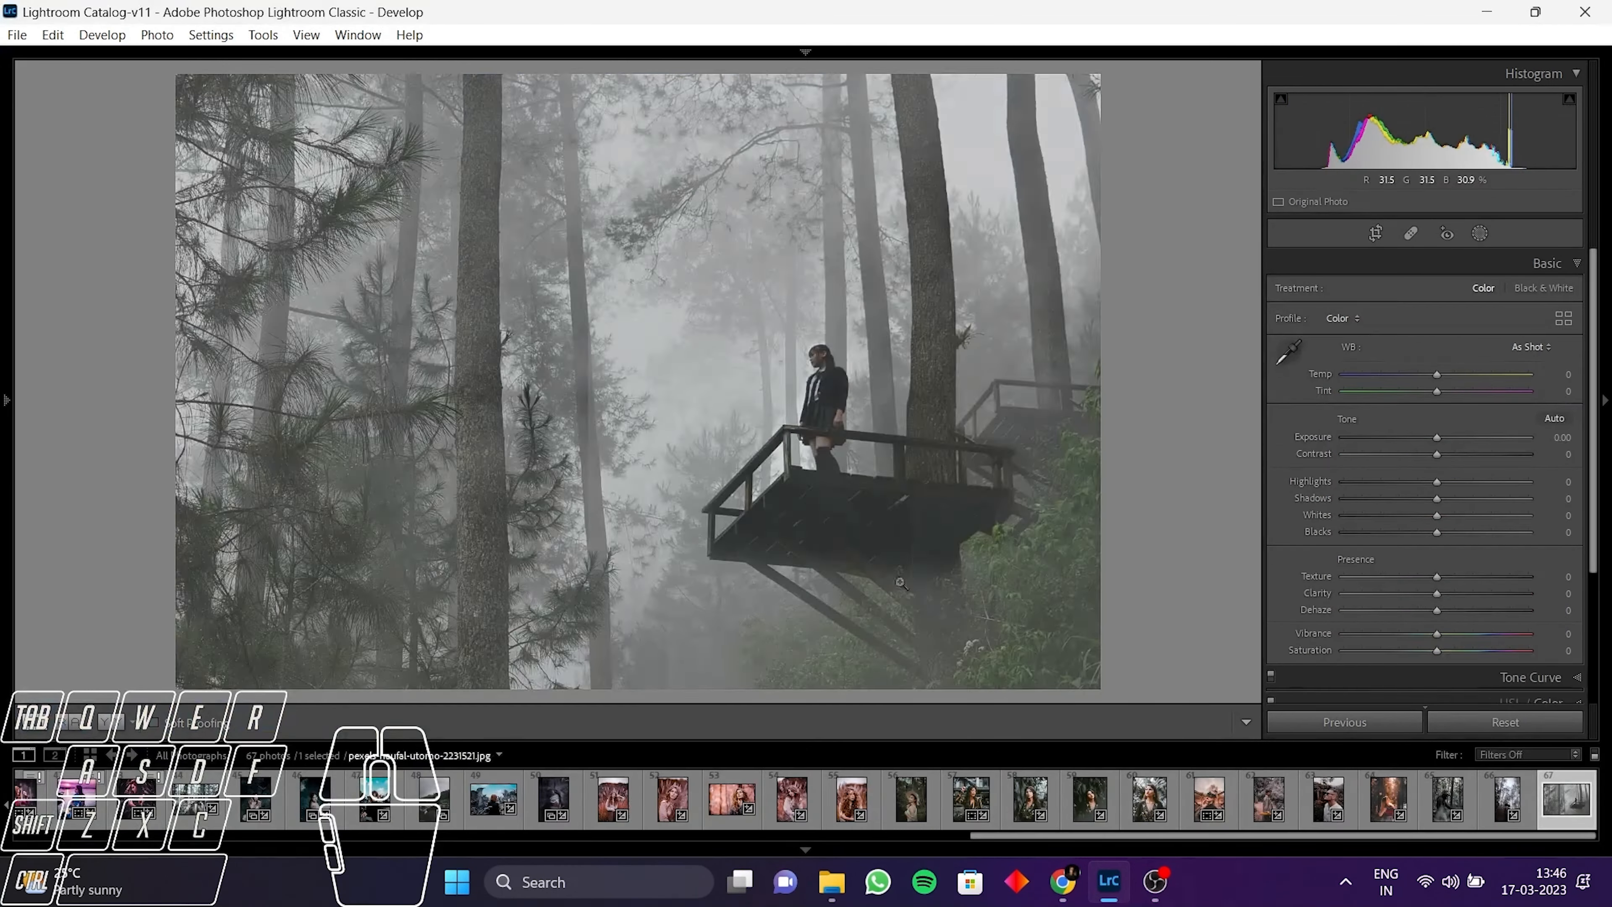
# Step: Copy the develop settings of the helmeted rider photo, leaving out Masking and Spot Removal
pyautogui.click(698, 258)
pyautogui.click(1491, 806)
pyautogui.rightClick(697, 231)
pyautogui.moveTo(762, 242)
pyautogui.click(1079, 329)
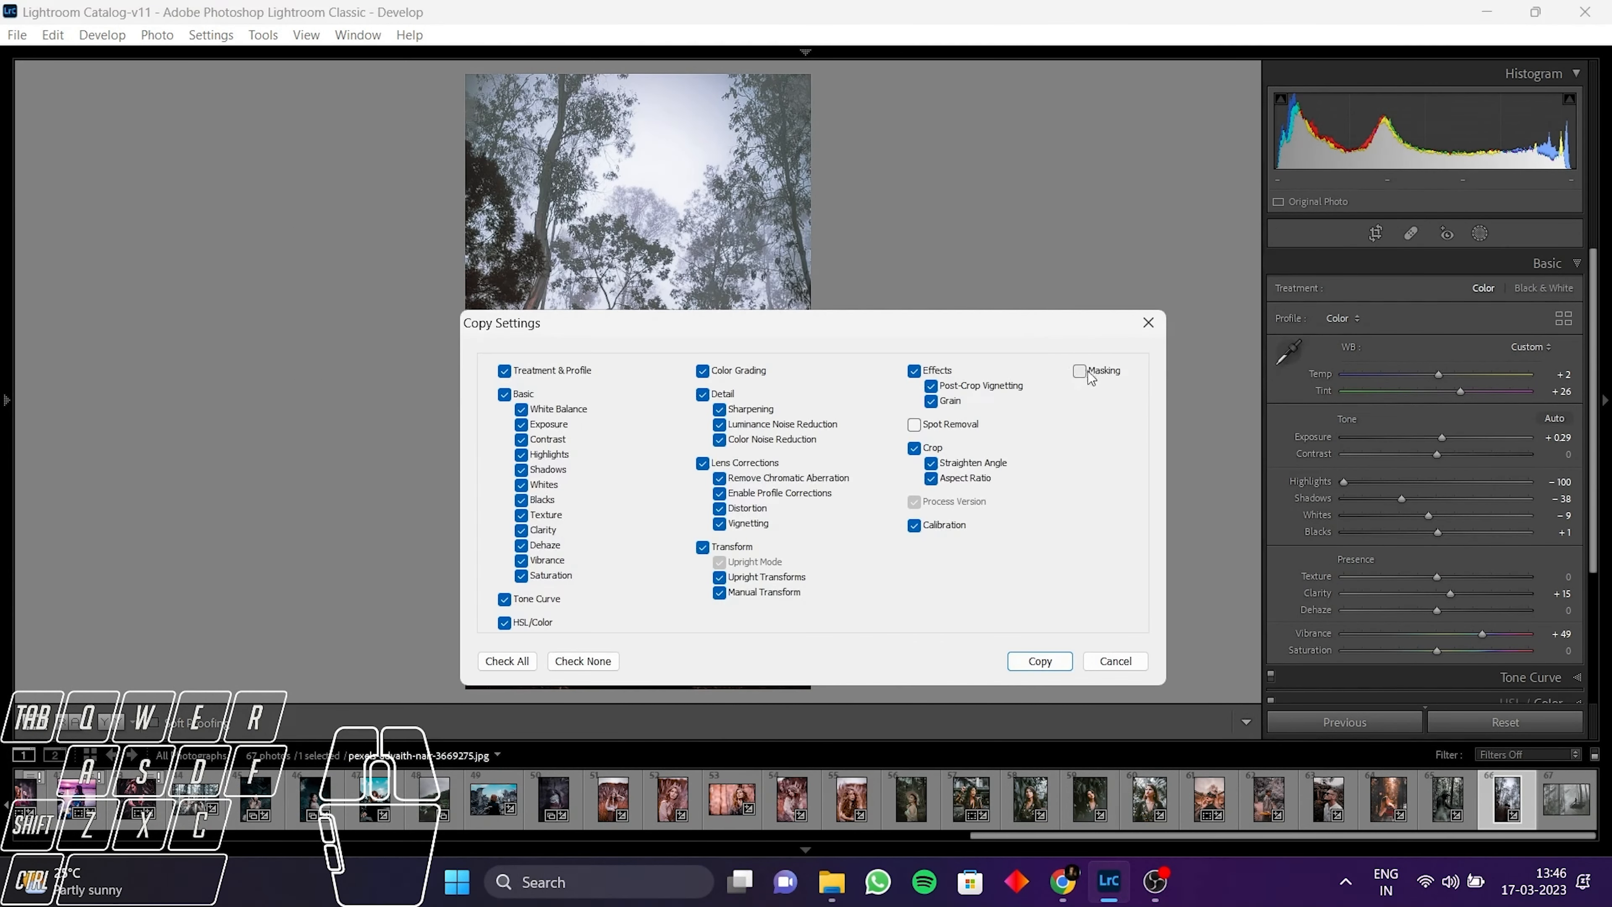
pyautogui.click(1054, 660)
# Step: Paste the copied develop settings onto the misty forest photo of the woman on the wooden platform
pyautogui.click(1566, 799)
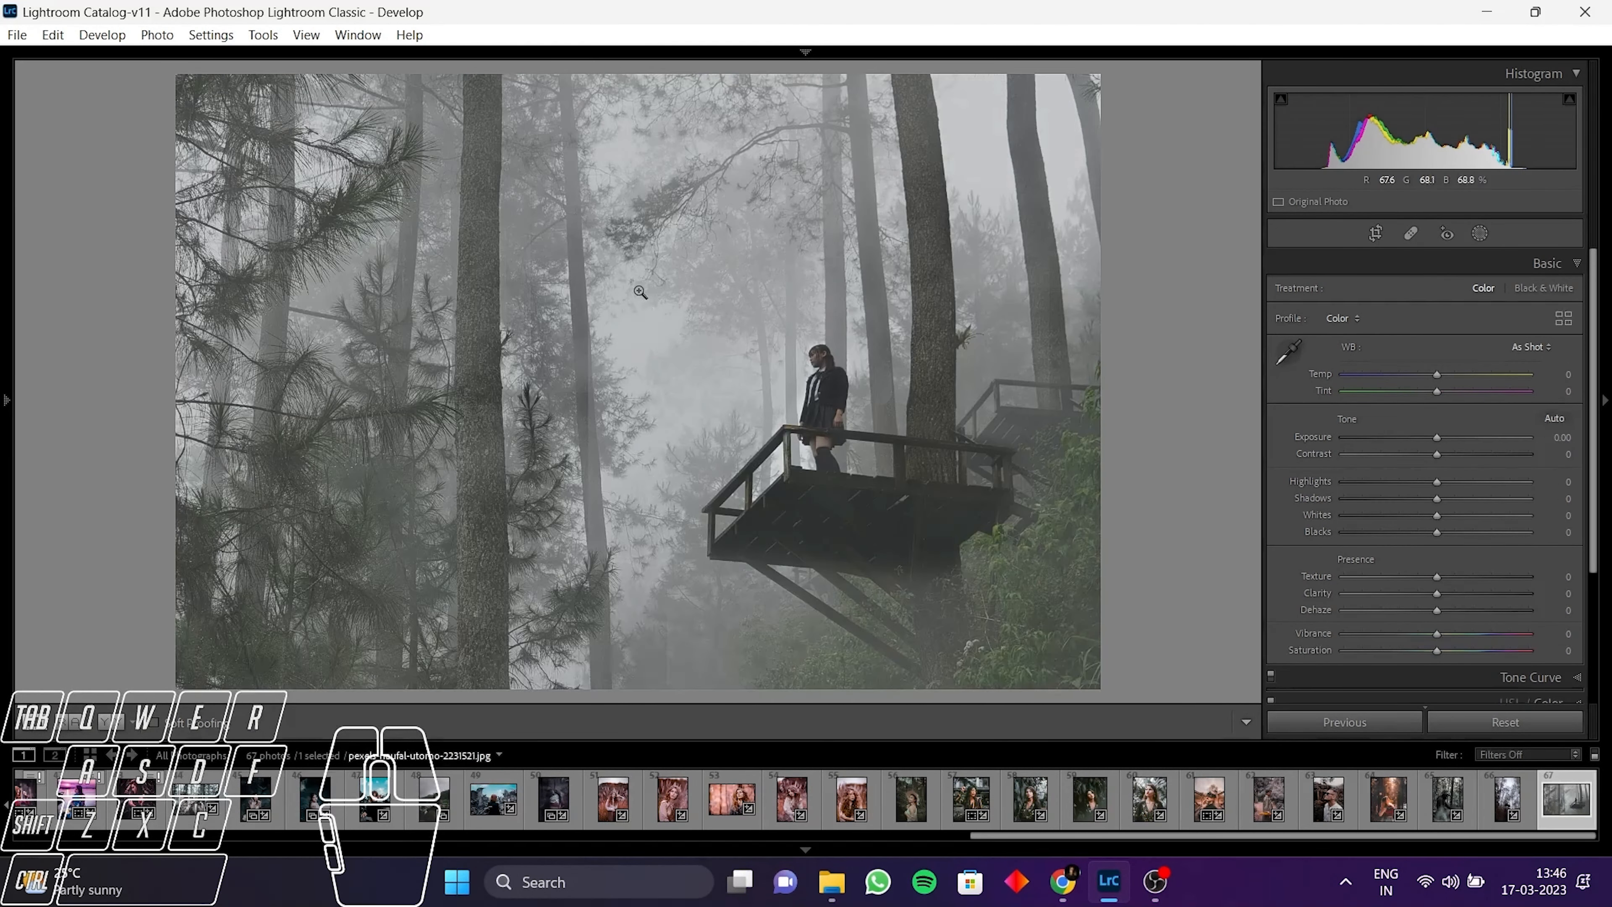
pyautogui.rightClick(638, 291)
pyautogui.moveTo(704, 243)
pyautogui.click(983, 348)
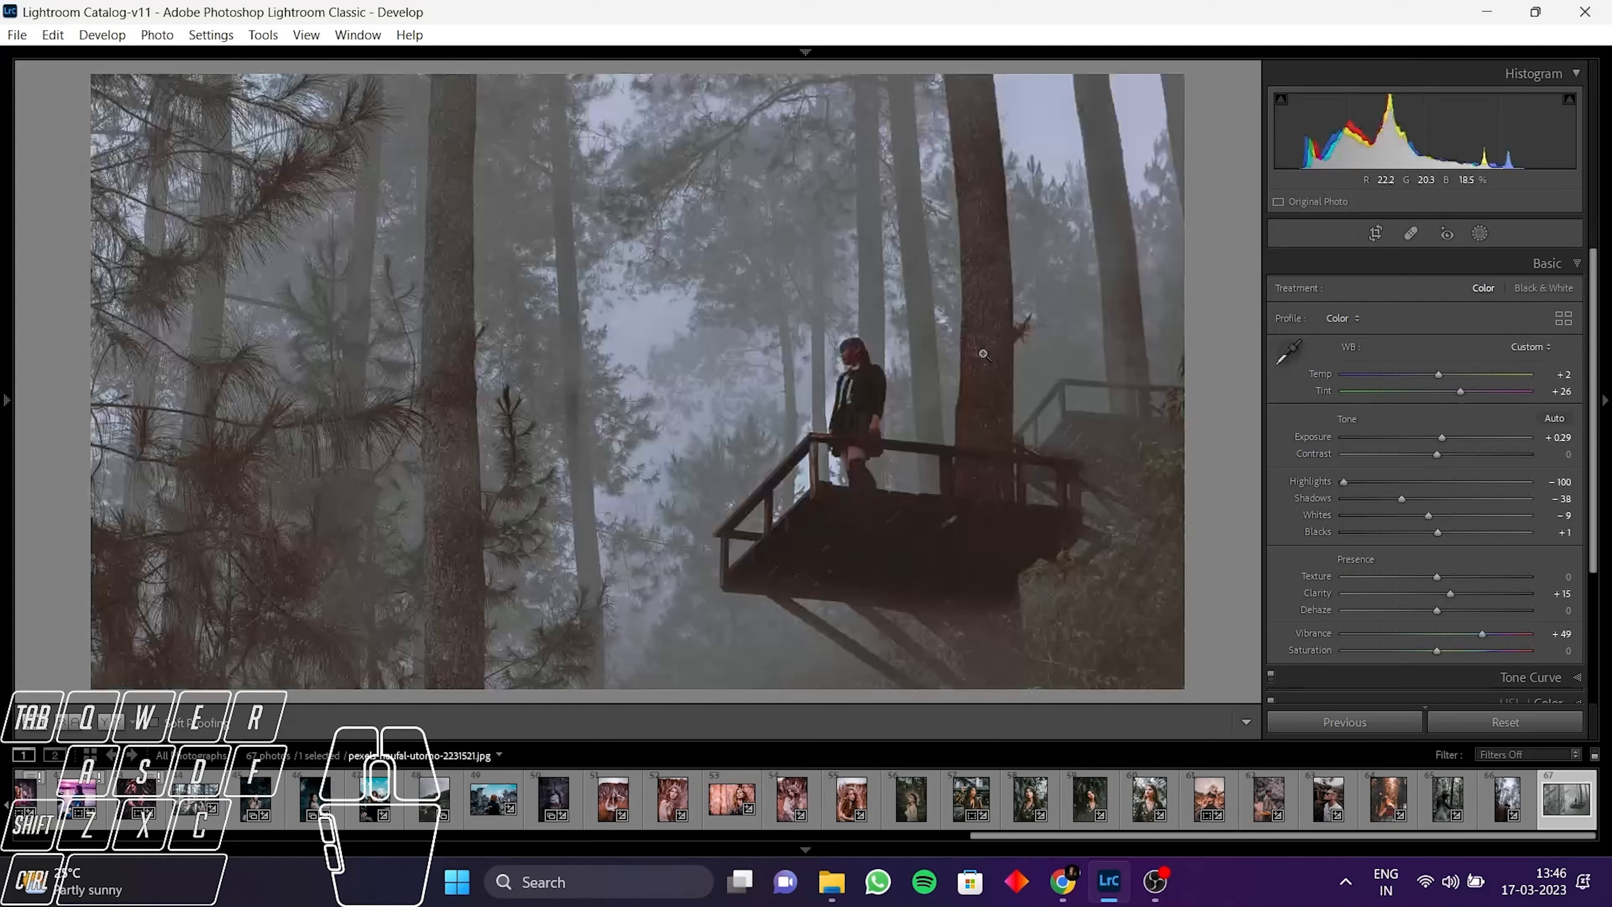
# Step: Restore the full-frame crop of the platform photo and hide the filmstrip
pyautogui.click(1375, 233)
pyautogui.click(1523, 294)
pyautogui.click(1460, 338)
pyautogui.press('r')
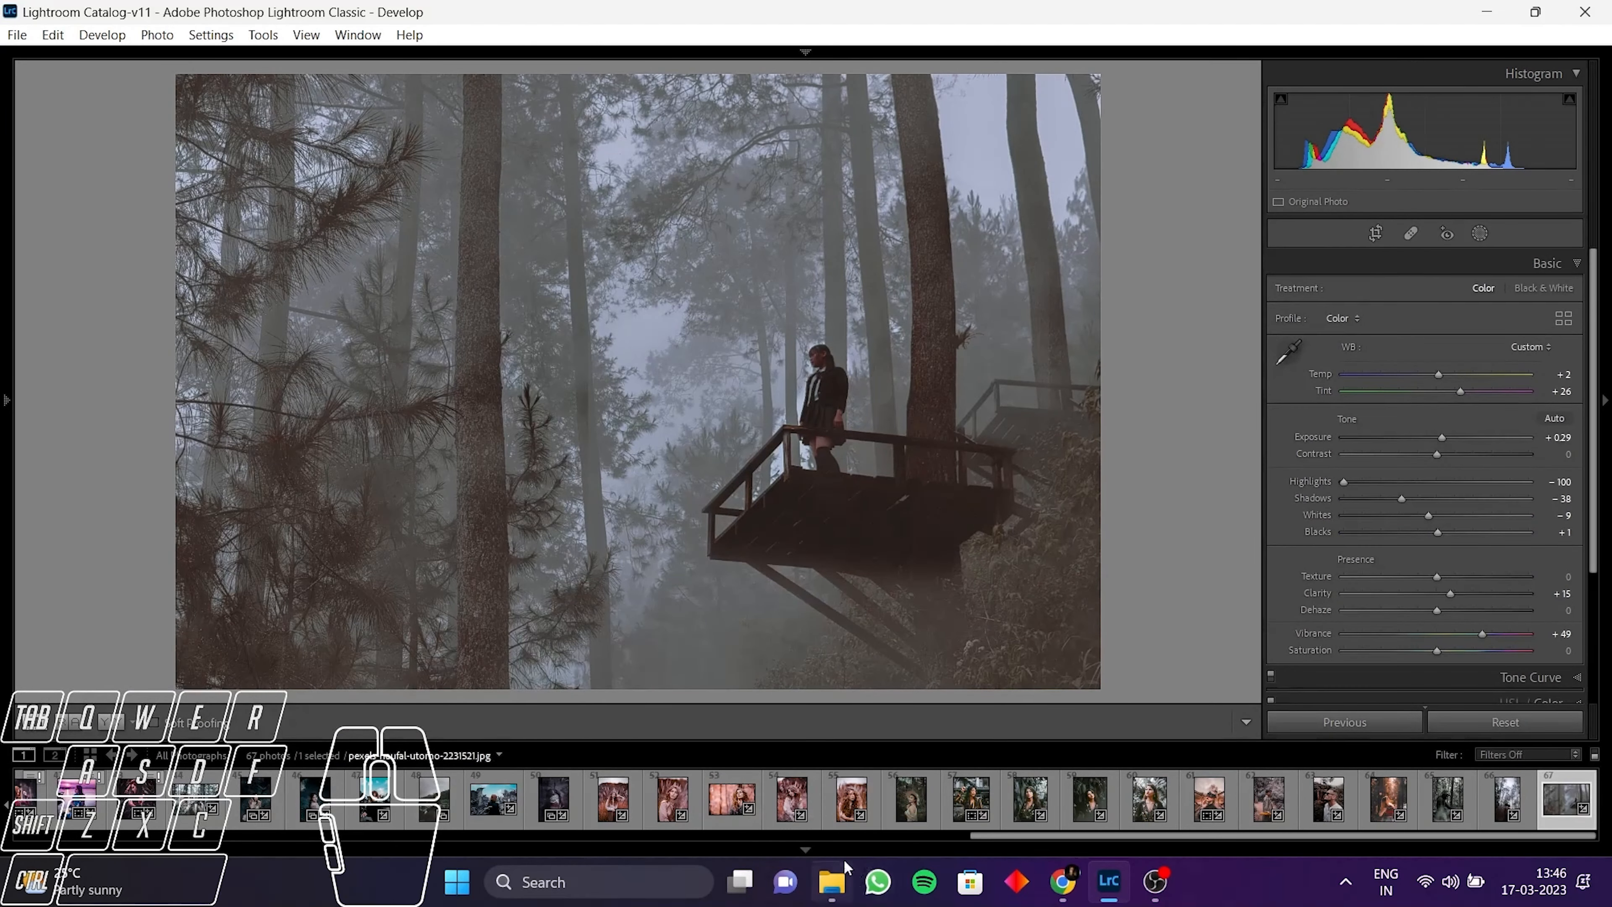
pyautogui.hotkey('shift', 'Tab')
pyautogui.click(1025, 450)
pyautogui.press('F8')
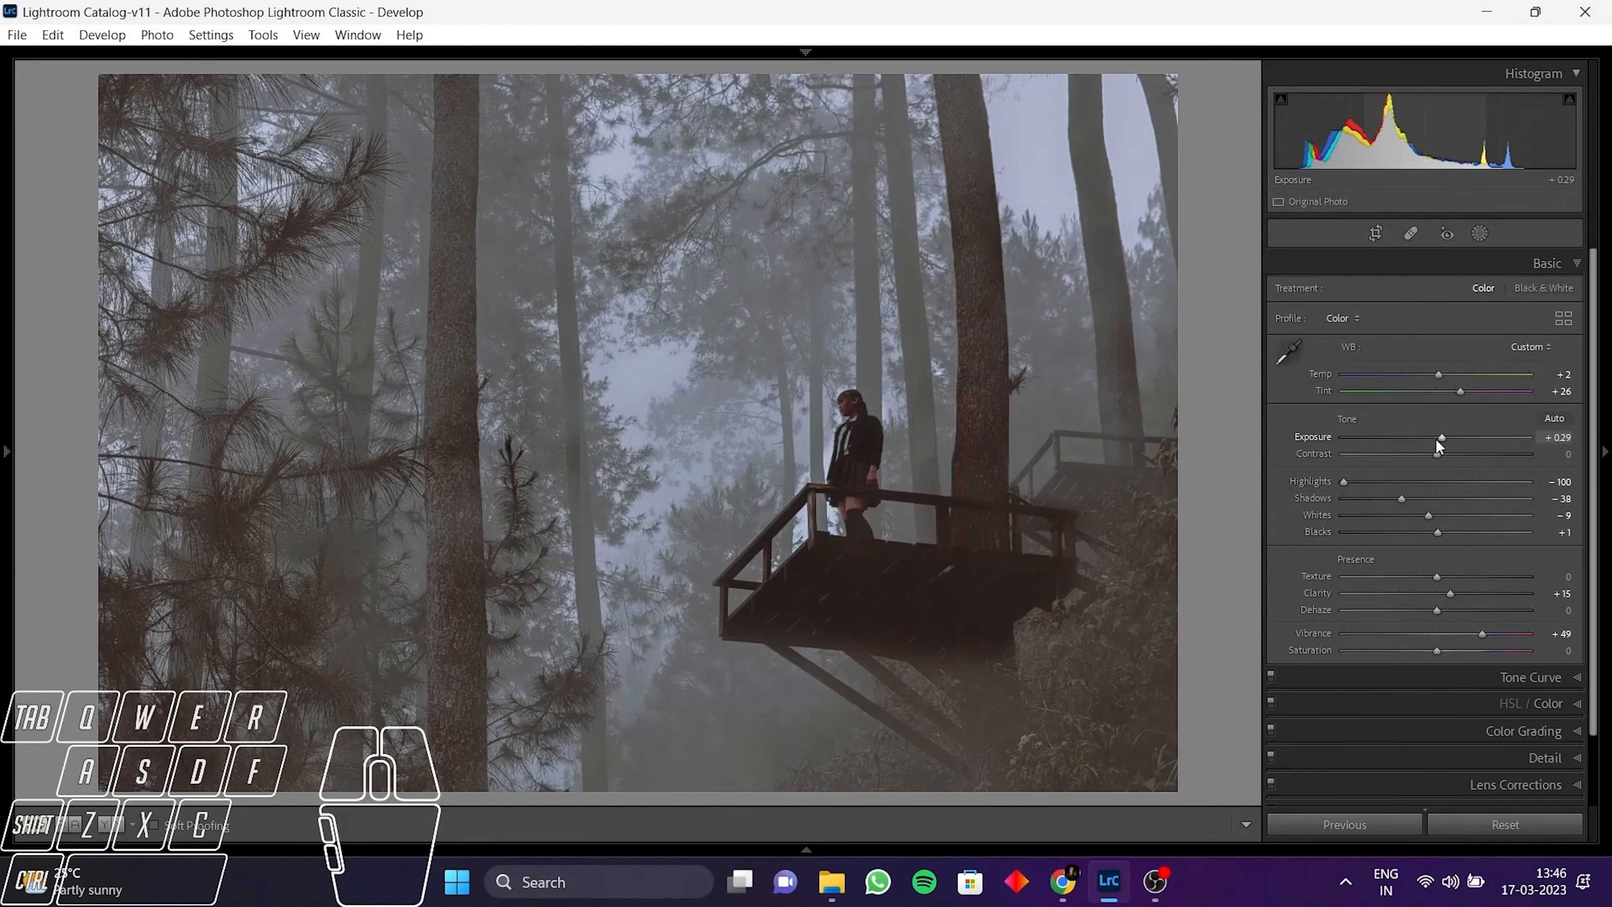
# Step: Set Exposure to +0.57 and Highlights to -61, and compare the platform photo with its unedited version
pyautogui.moveTo(1439, 440); pyautogui.dragTo(1379, 492)
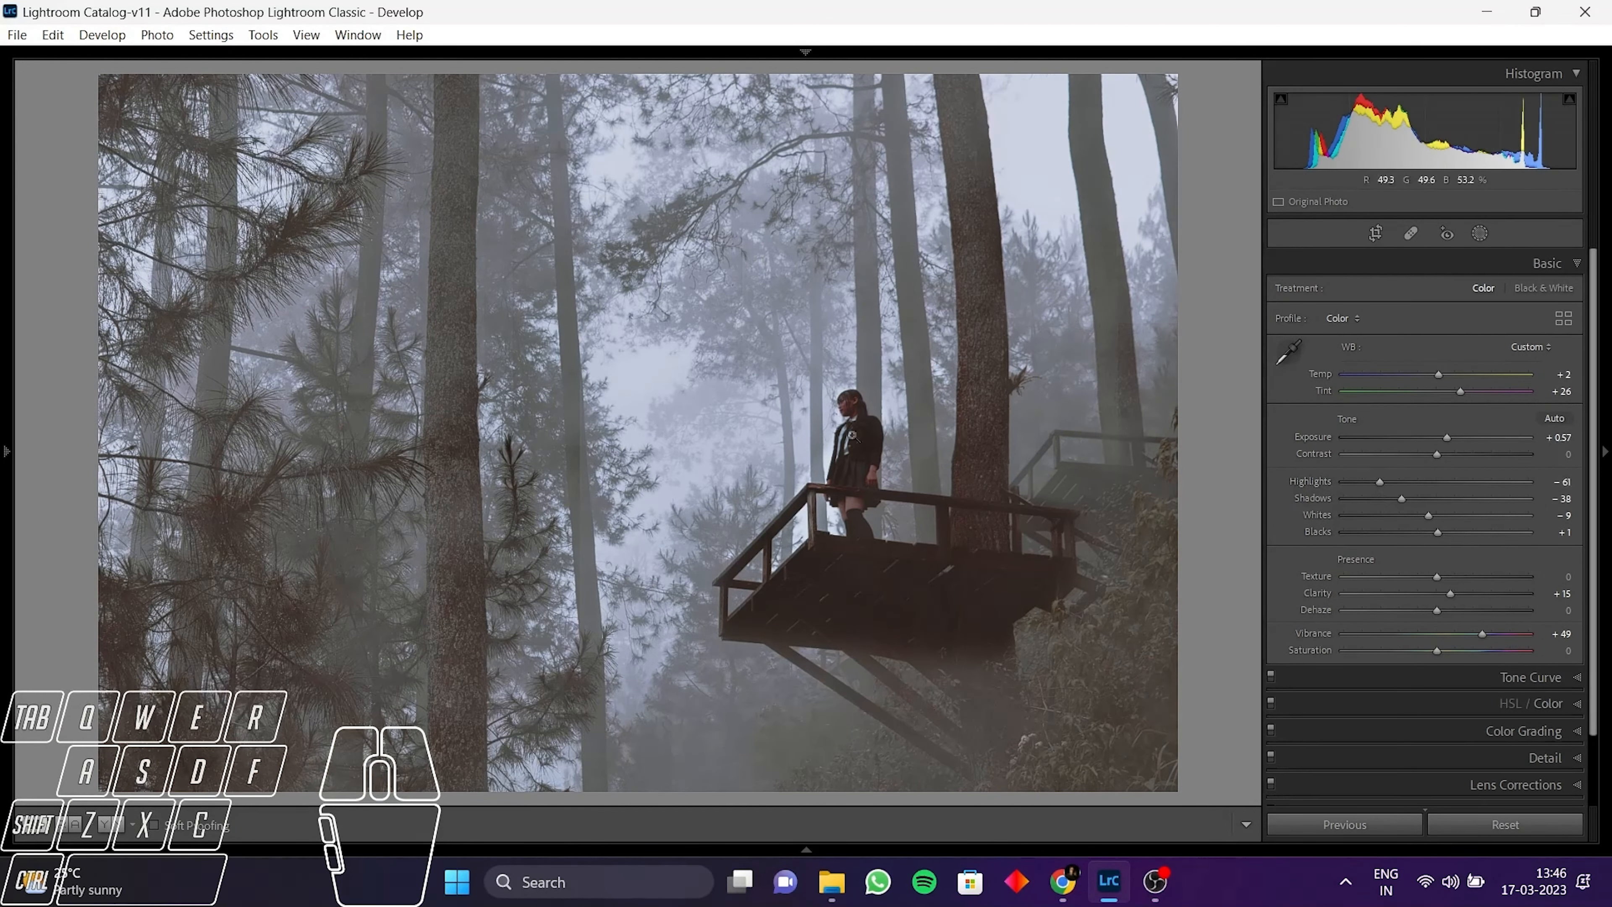
pyautogui.press('\\')
pyautogui.press('\\')
pyautogui.press('\\')
pyautogui.press('\\')
pyautogui.press('\\')
pyautogui.press('\\')
pyautogui.press('\\')
pyautogui.press('\\')
# Step: Reset Blacks and Whites to 0 and auto-adjust them to +61 for Whites and -65 for Blacks
pyautogui.scroll(-3, 1415, 559)
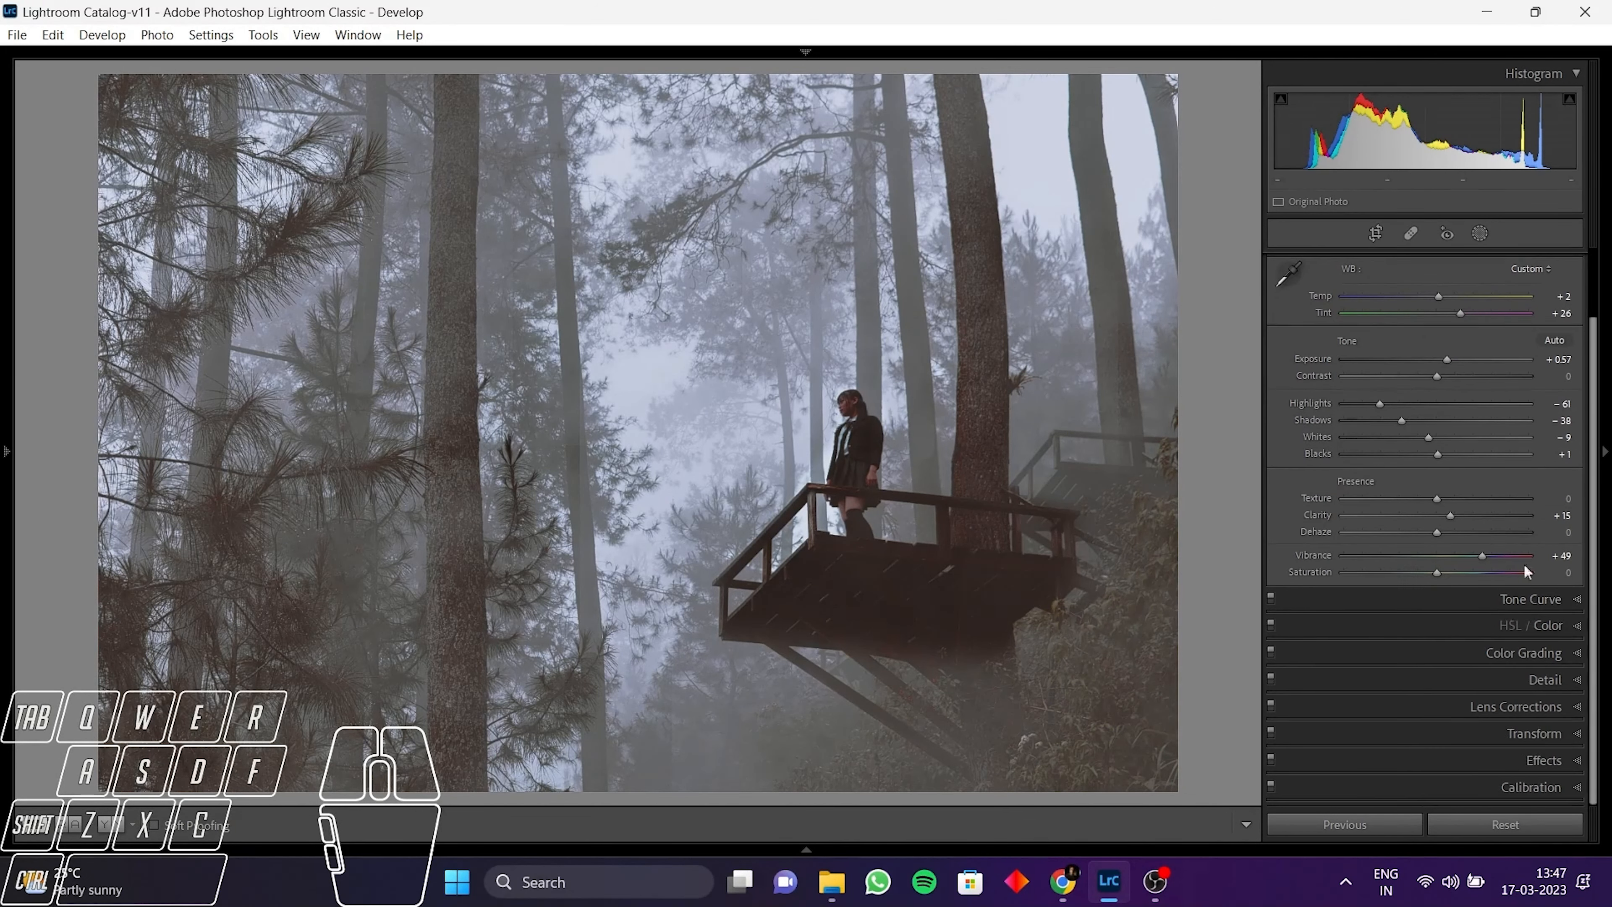
pyautogui.doubleClick(1437, 453)
pyautogui.doubleClick(1427, 438)
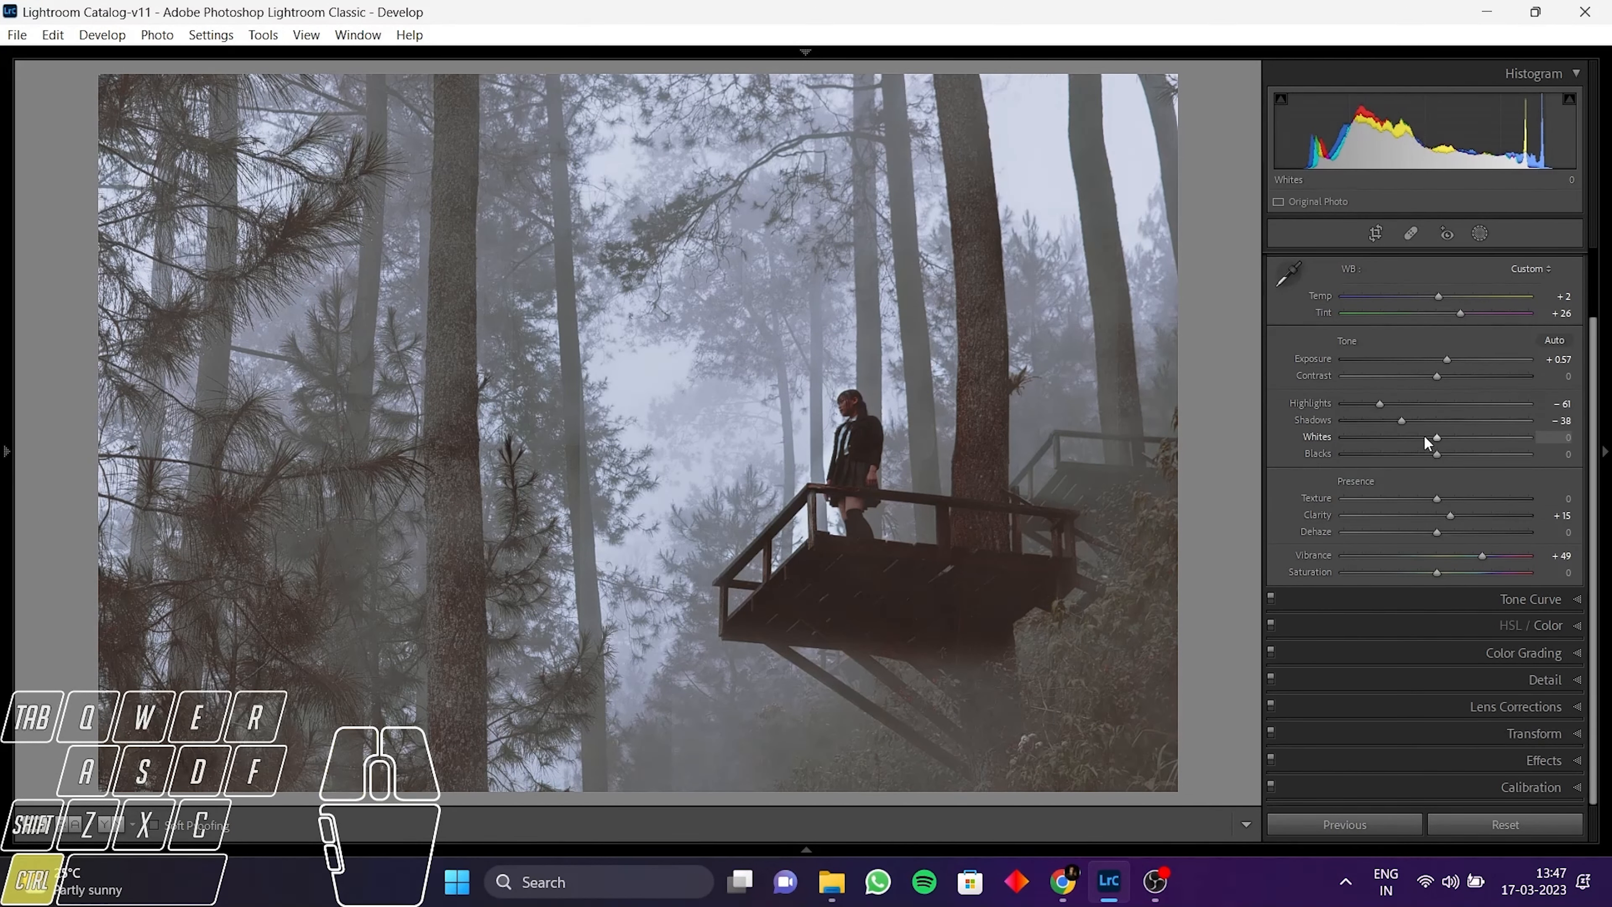
pyautogui.keyDown('shift'); pyautogui.doubleClick(1437, 437); pyautogui.keyUp('shift')
pyautogui.keyDown('shift'); pyautogui.doubleClick(1434, 453); pyautogui.keyUp('shift')
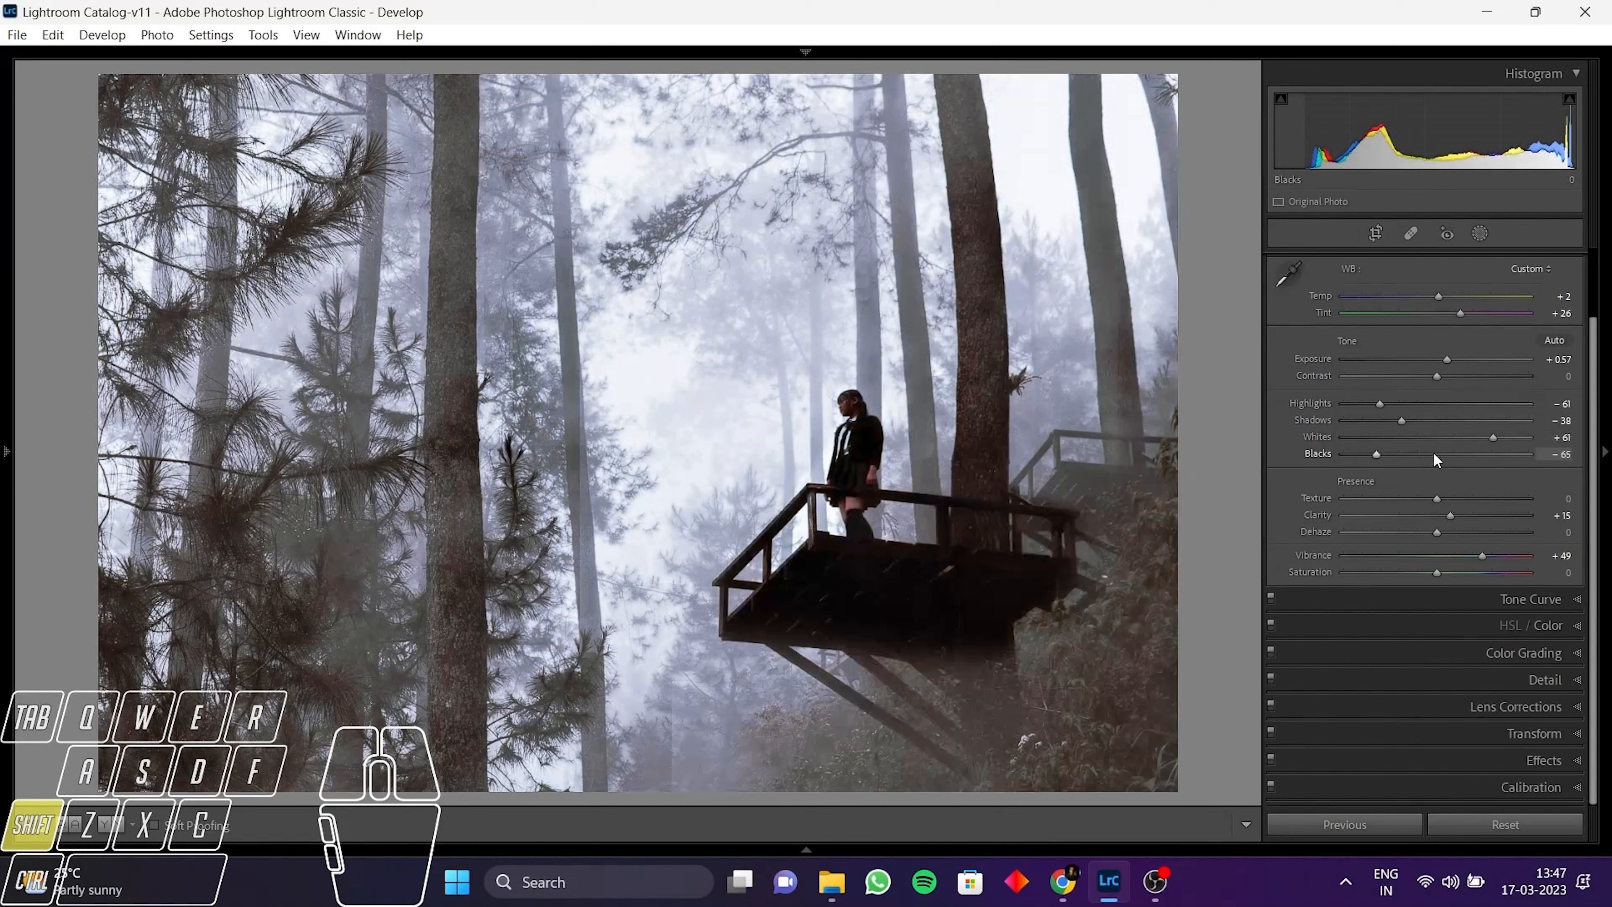
# Step: Auto-adjust Shadows to +20 and Highlights to -53, set Exposure to +0.11 and compare with the unedited photo
pyautogui.keyDown('shift'); pyautogui.doubleClick(1401, 419); pyautogui.keyUp('shift')
pyautogui.keyDown('shift'); pyautogui.doubleClick(1381, 405); pyautogui.keyUp('shift')
pyautogui.moveTo(1447, 357); pyautogui.dragTo(1437, 359)
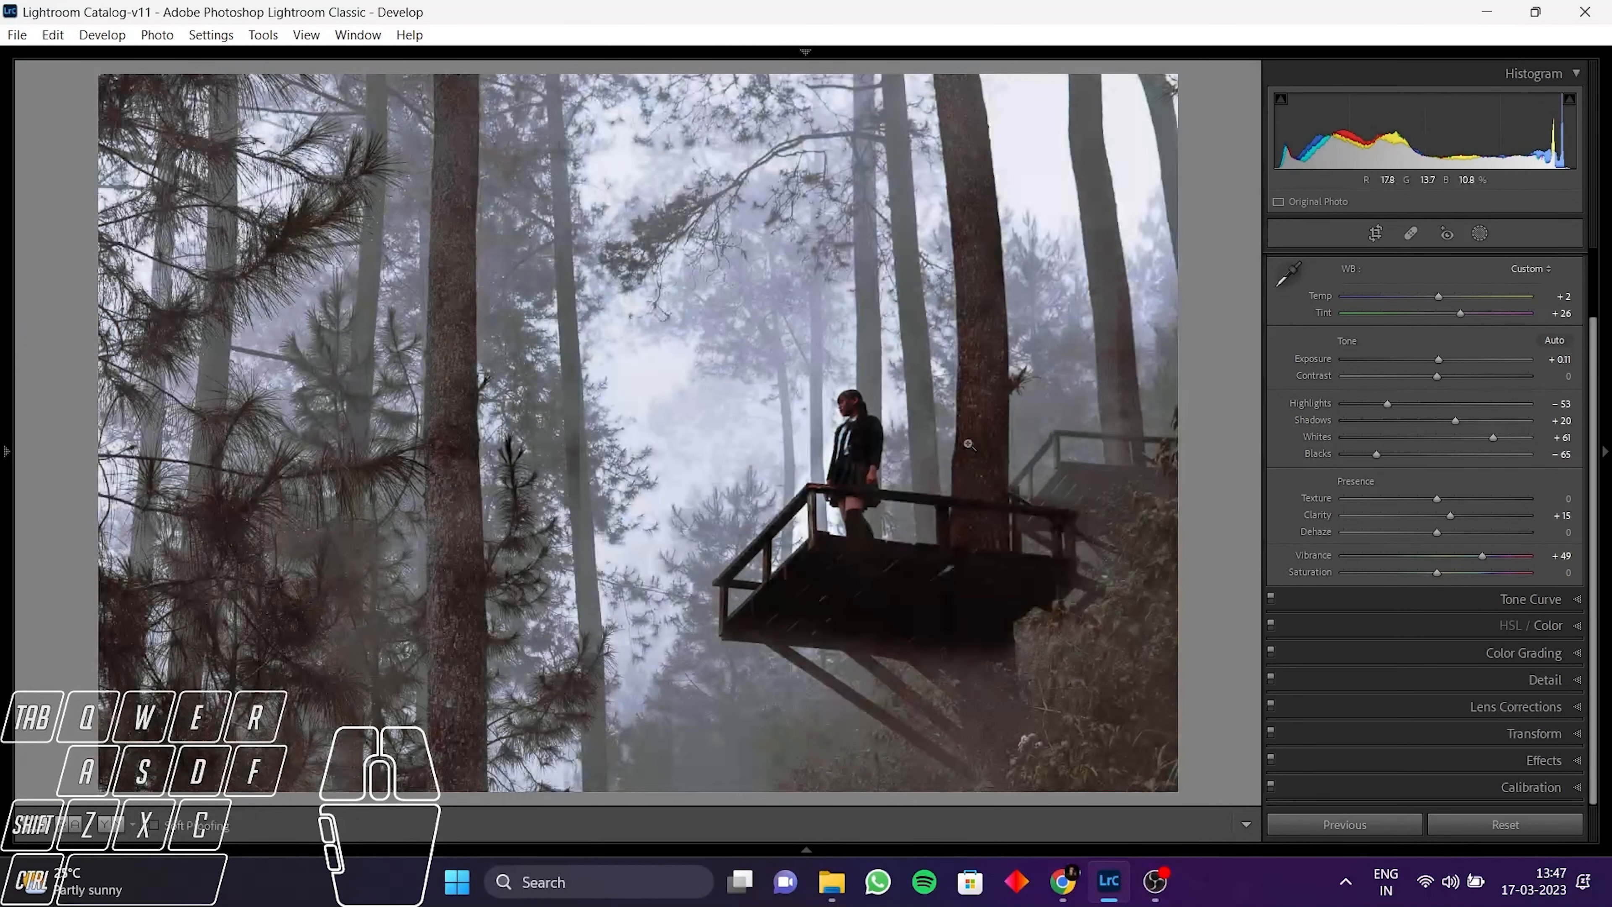
pyautogui.moveTo(858, 469); pyautogui.dragTo(945, 442)
pyautogui.press('\\')
pyautogui.press('\\')
# Step: Darken the highlights of the platform photo with the tone curve and review the color channel curves
pyautogui.click(1555, 601)
pyautogui.moveTo(1476, 379); pyautogui.dragTo(1482, 521)
pyautogui.click(1450, 318)
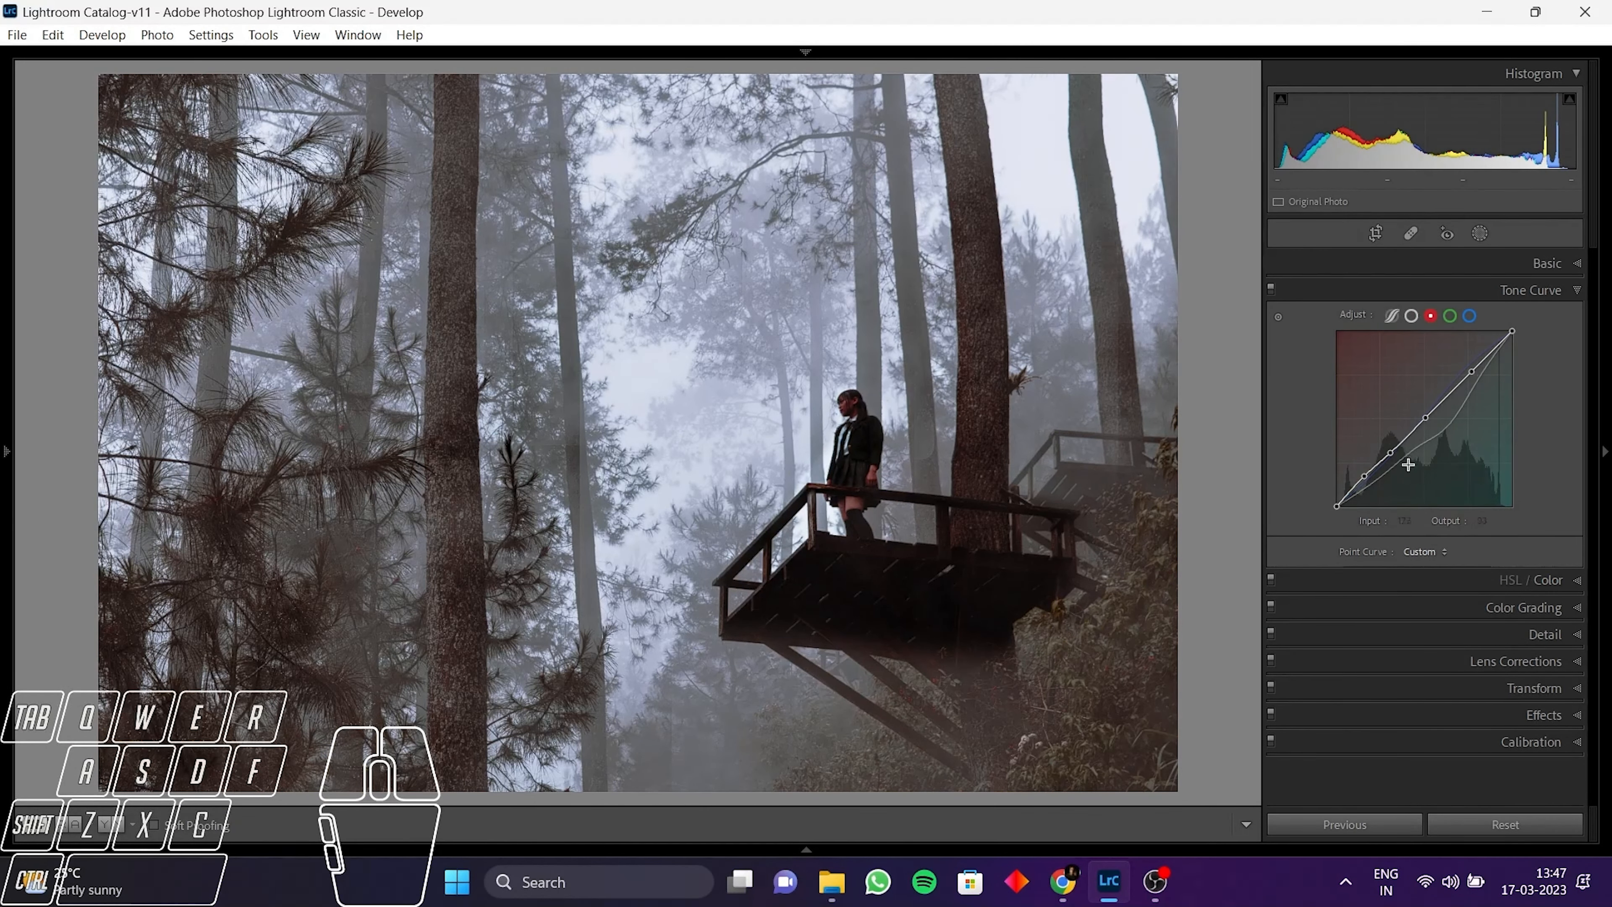
# Step: Set the Blue saturation to -79 in the HSL/Color adjustments and inspect the woman up close
pyautogui.click(1536, 580)
pyautogui.scroll(-5, 1424, 444)
pyautogui.moveTo(1424, 512); pyautogui.dragTo(1339, 546)
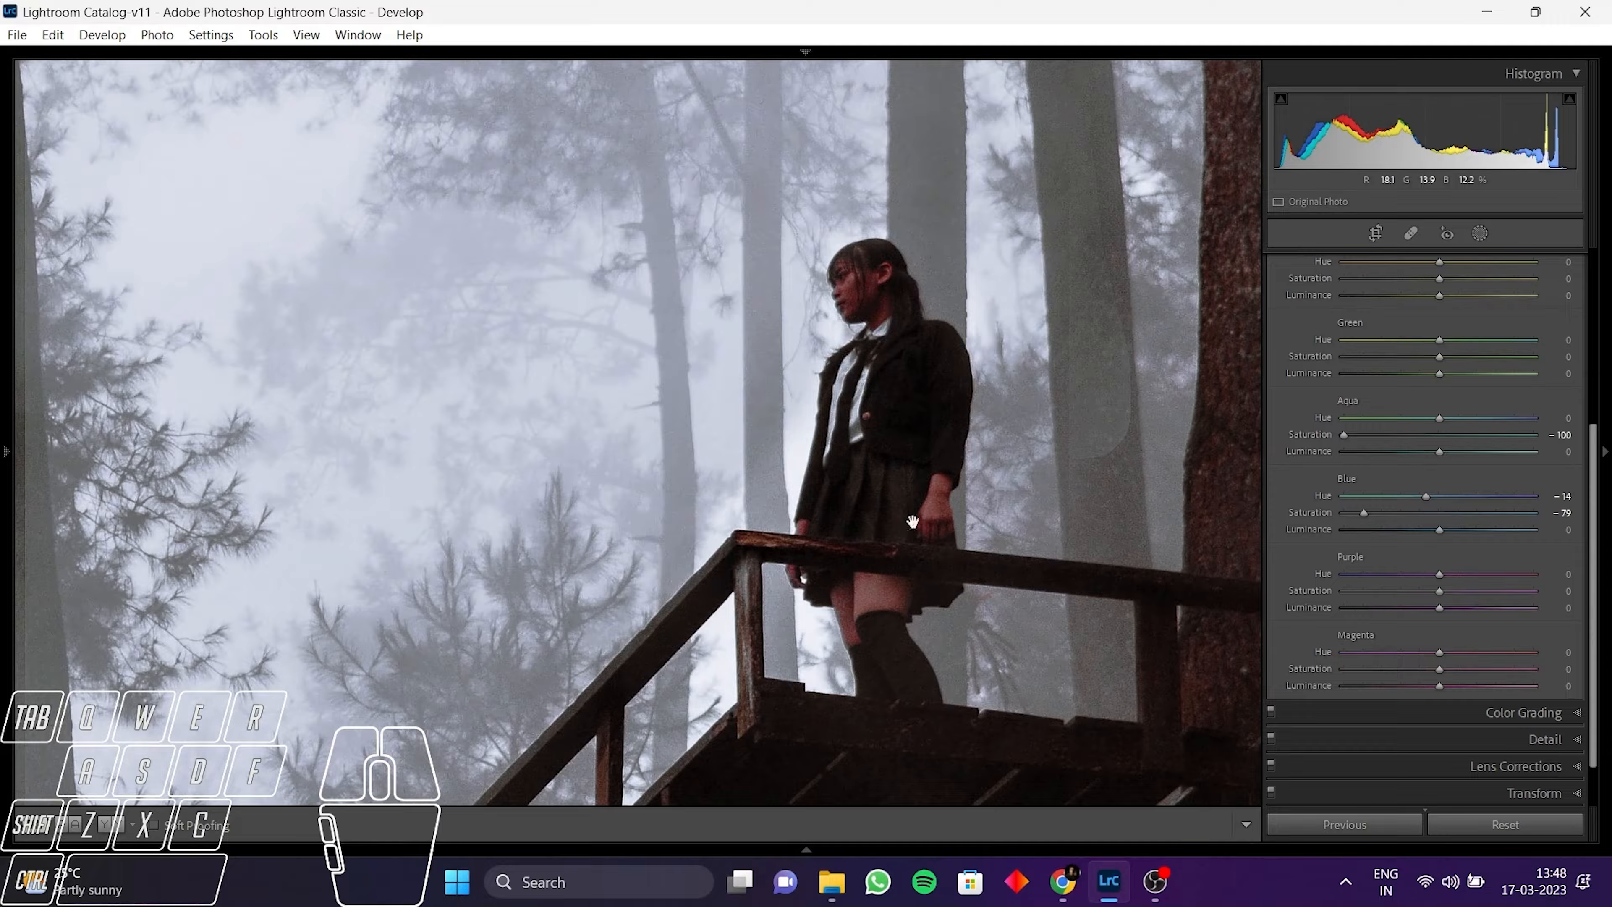
pyautogui.click(912, 521)
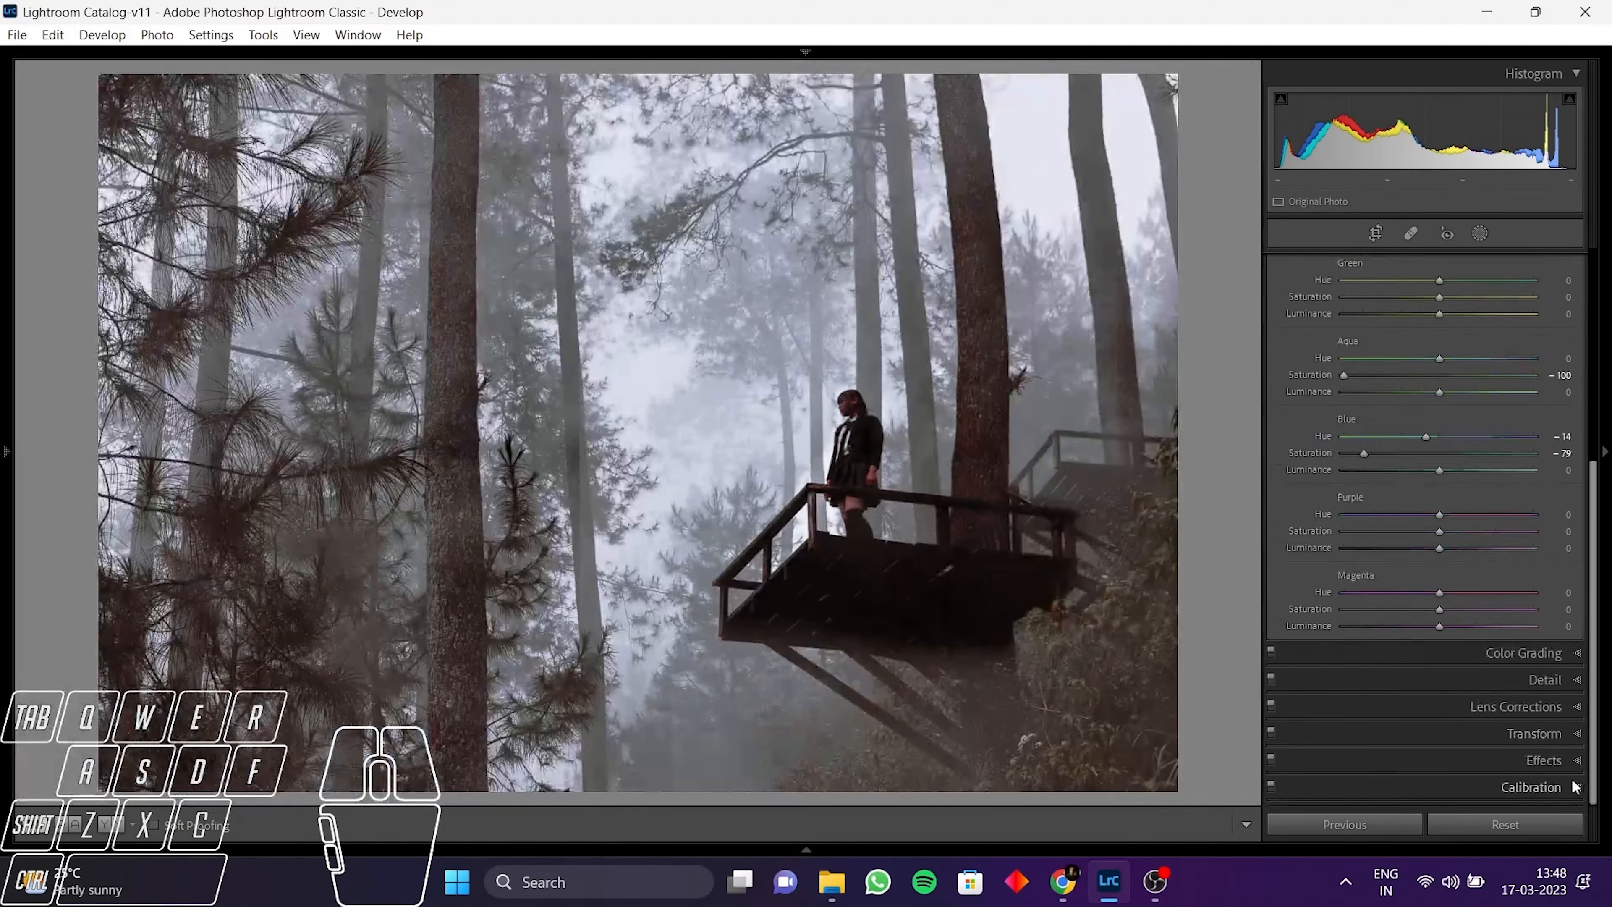
# Step: Add a post-crop vignette with an Amount of -6
pyautogui.click(1537, 465)
pyautogui.moveTo(1434, 511); pyautogui.dragTo(1421, 520)
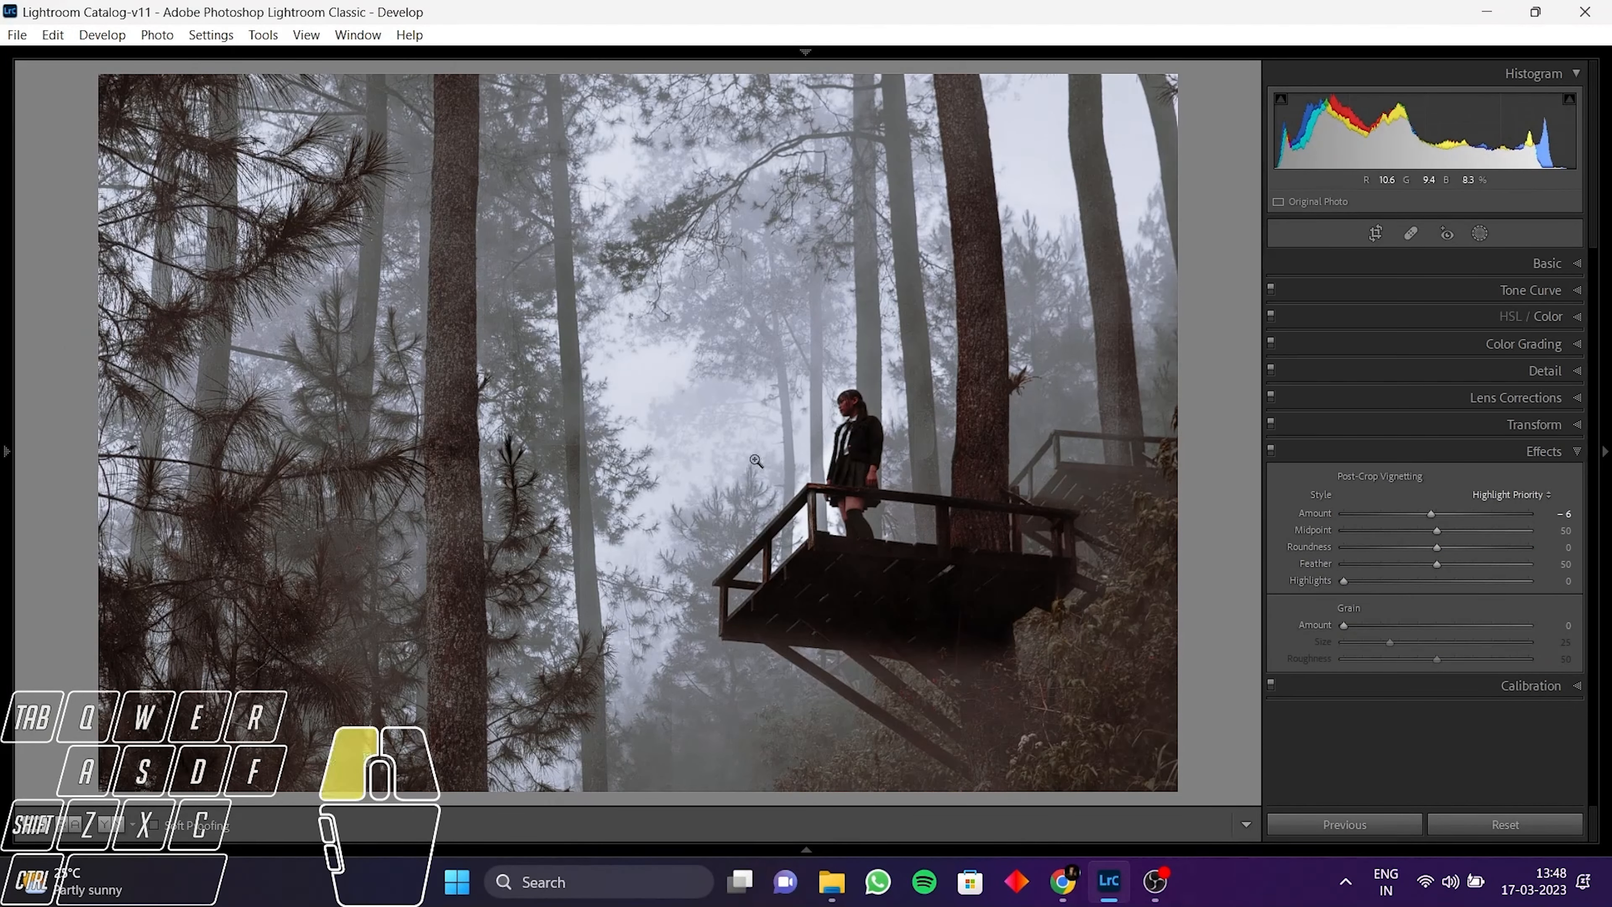
# Step: Hide the side panels and compare the original and graded platform photo side by side, including close up
pyautogui.press('Tab')
pyautogui.press('y')
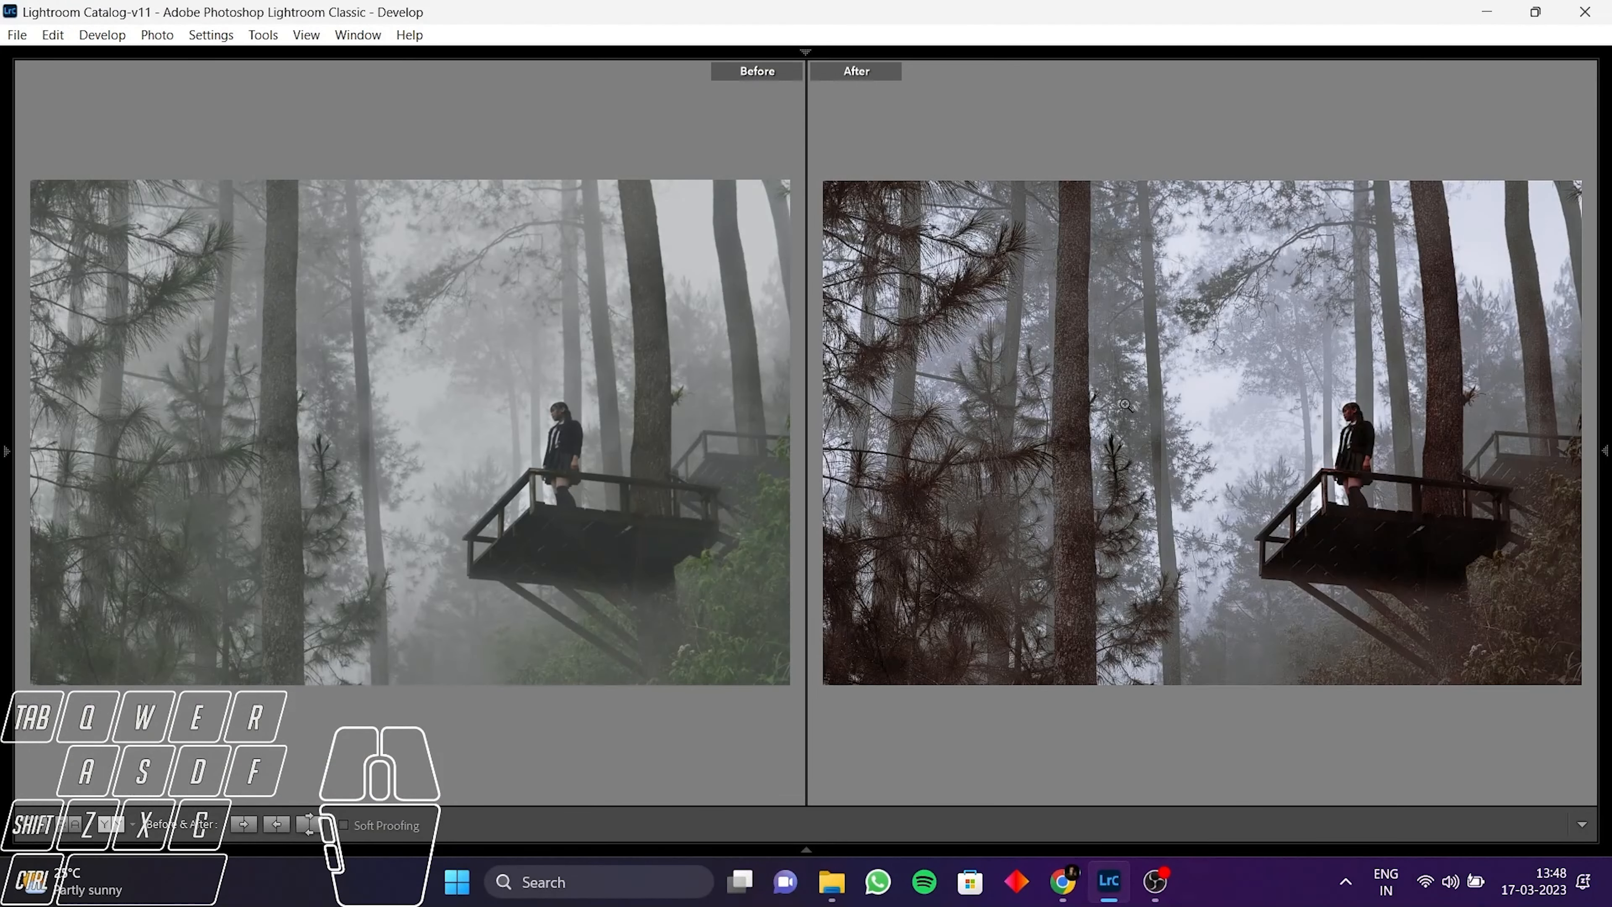
pyautogui.moveTo(1125, 405); pyautogui.dragTo(1011, 539)
pyautogui.click(1142, 462)
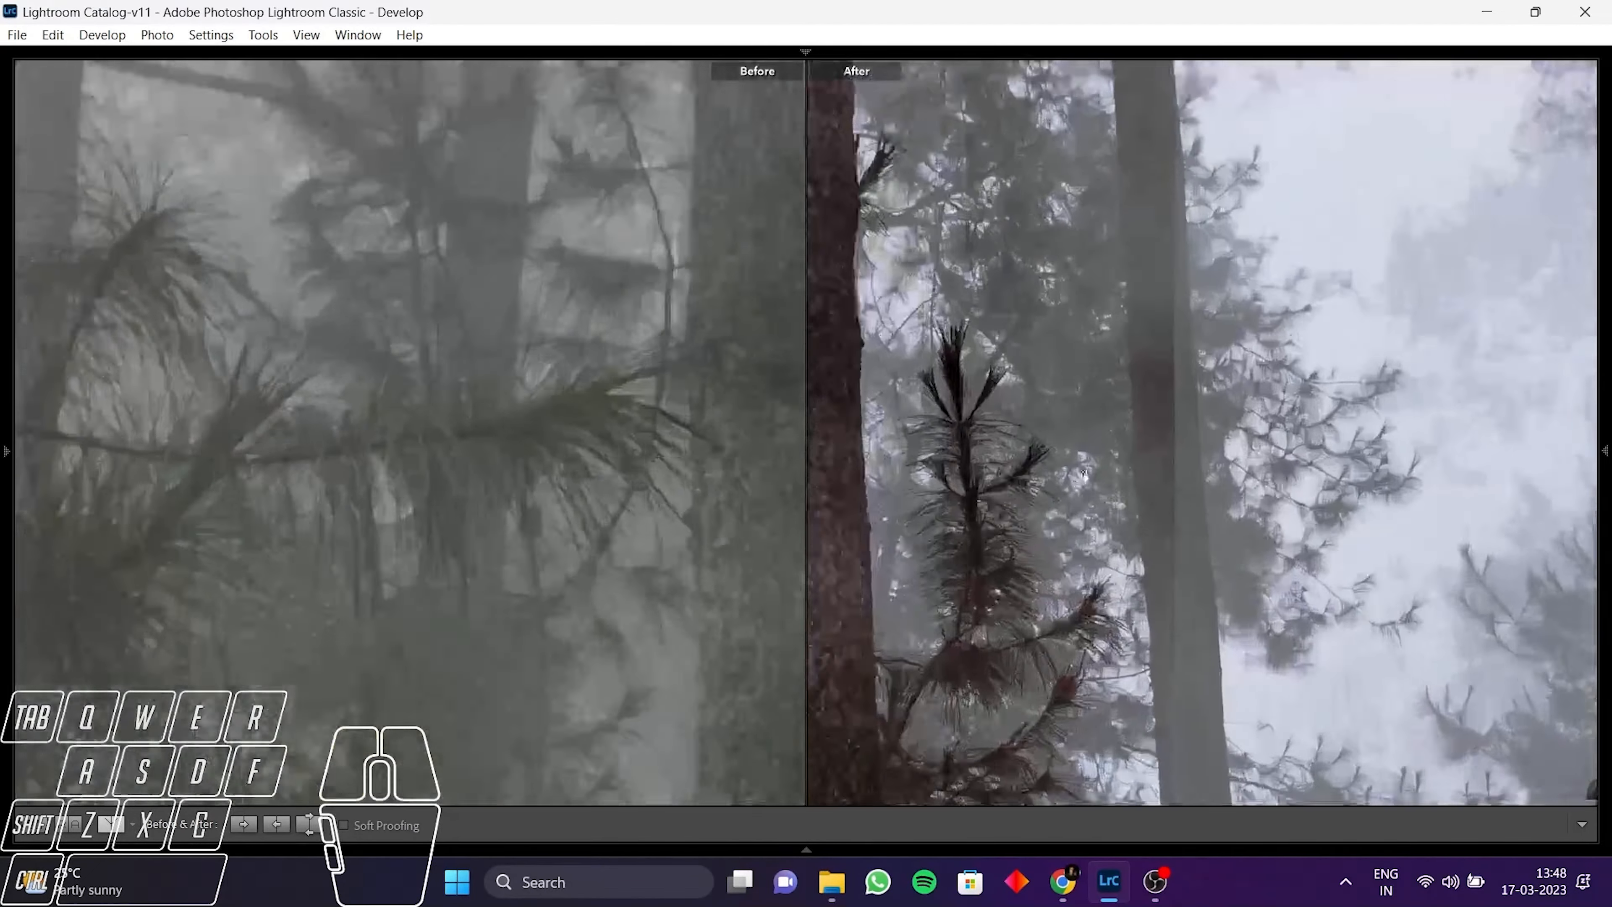
pyautogui.moveTo(1083, 471); pyautogui.dragTo(1117, 730)
pyautogui.click(787, 521)
pyautogui.press('Right')
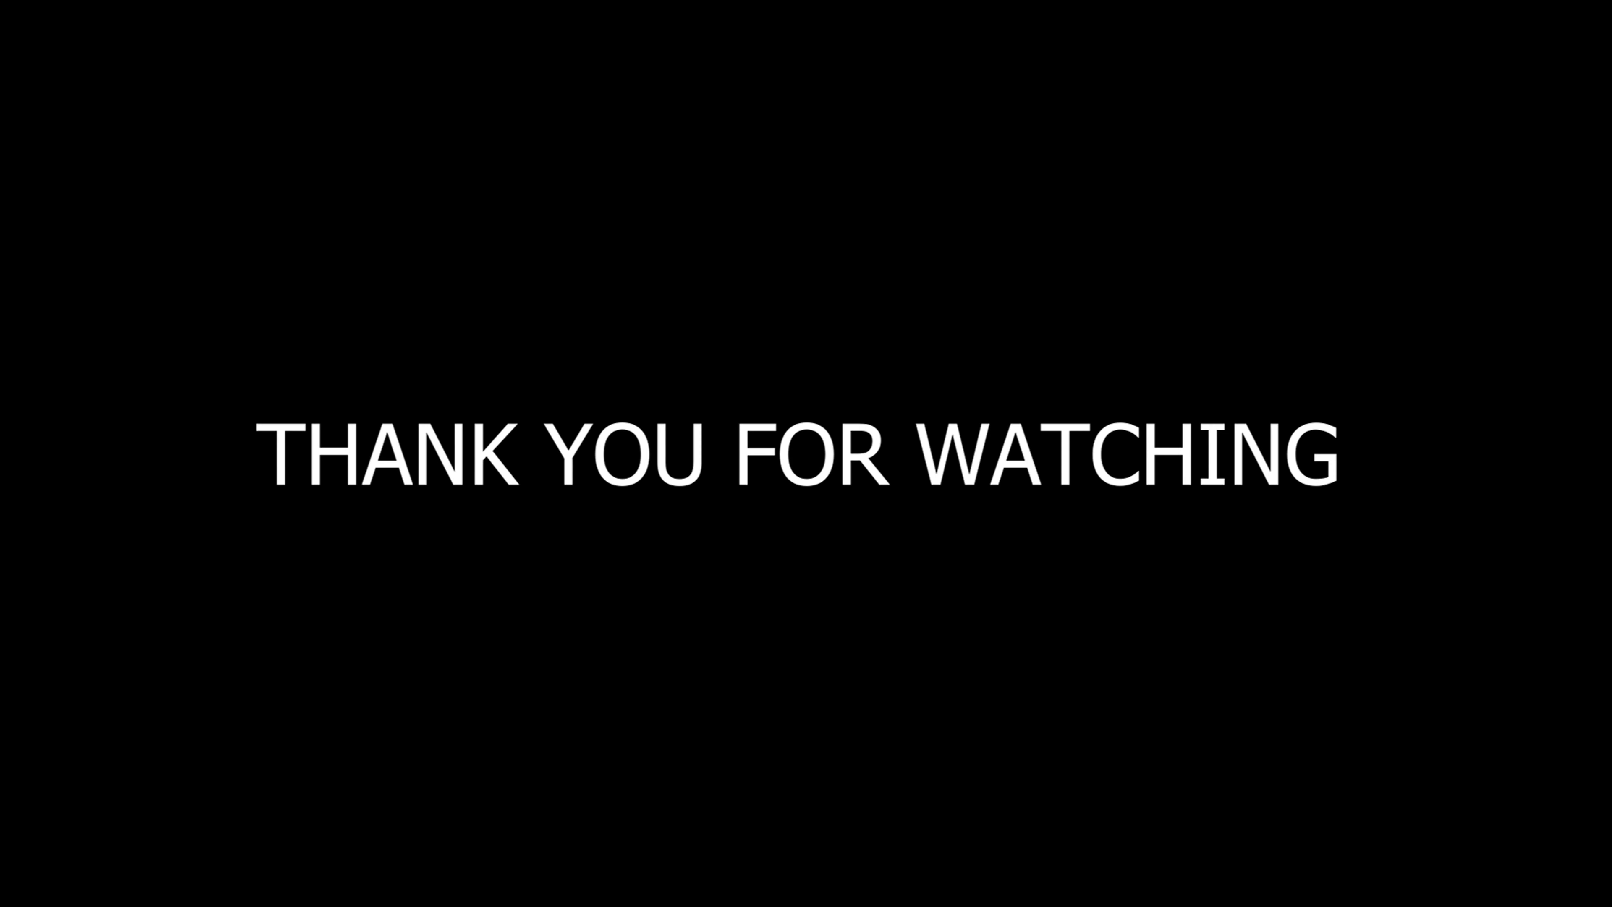